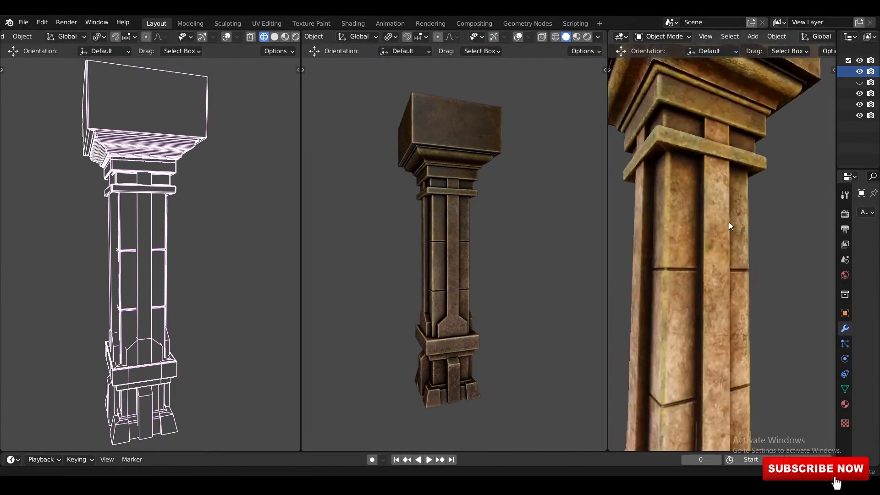
Step: Examine the finished pillar's capital, shaft and base in the solid and textured views
key("ctrl+space")
scroll(447, 205, "down", 7)
middle_click_drag(448, 205, 522, 338)
scroll(431, 218, "up", 2)
scroll(436, 284, "down", 4)
scroll(425, 323, "up", 3)
middle_click_drag(425, 324, 419, 293)
scroll(468, 288, "down", 2)
scroll(412, 295, "up", 1)
scroll(426, 289, "down", 3)
key("ctrl+alt+space")
middle_click_drag(647, 294, 746, 244)
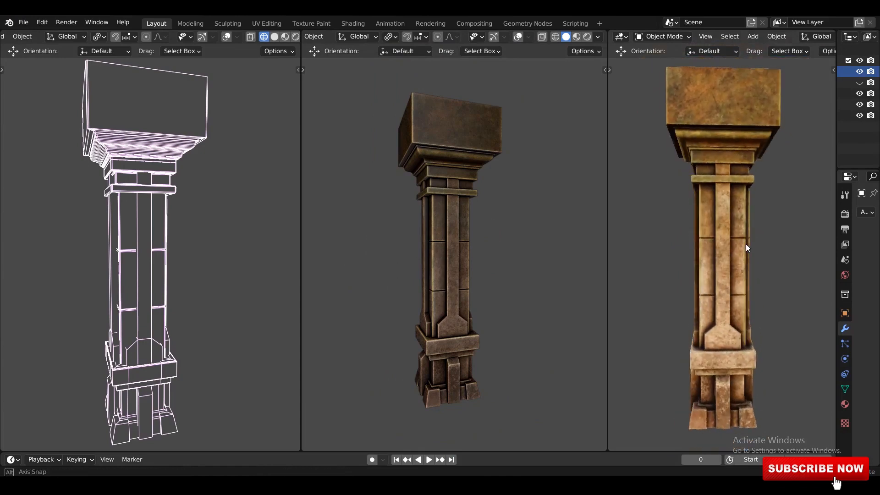
Step: Compare the pillar's wireframe, solid and textured views from several angles, varying the viewport lighting and shading
scroll(747, 244, "up", 2)
middle_click_drag(468, 236, 541, 225)
left_click(598, 36)
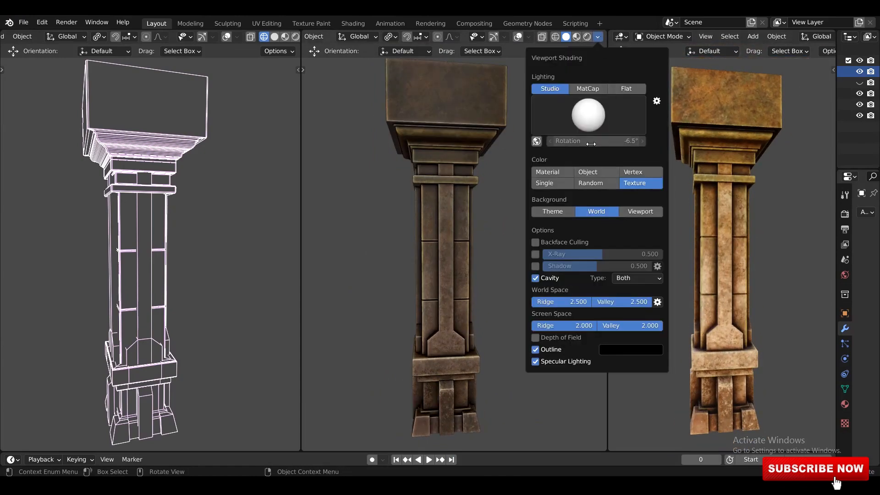
left_click(553, 141)
middle_click_drag(424, 216, 486, 213)
mouse_move(248, 201)
middle_mouse_down()
mouse_move(193, 199)
mouse_move(246, 199)
middle_mouse_up()
middle_click_drag(440, 220, 469, 239)
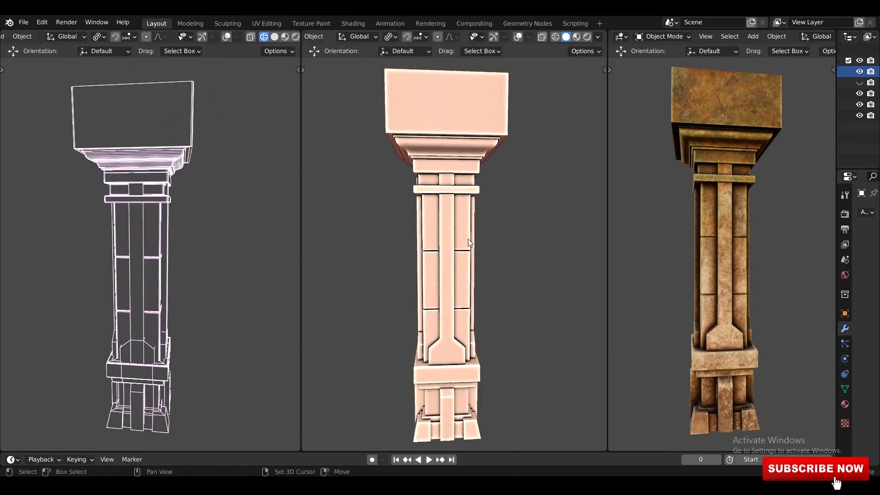
middle_click_drag(755, 223, 774, 221)
left_click_drag(837, 211, 866, 211)
middle_click_drag(774, 225, 752, 228)
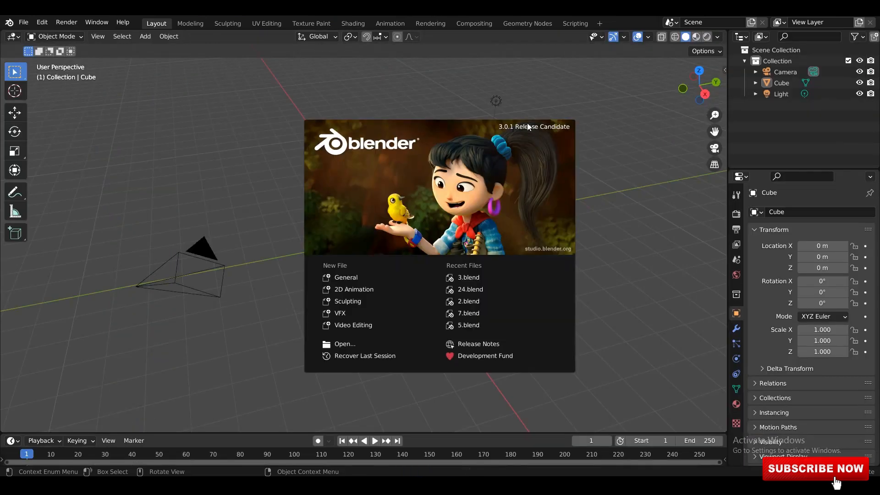
Step: Dismiss the splash screen and start the Shortcut VUr key display
left_click(599, 187)
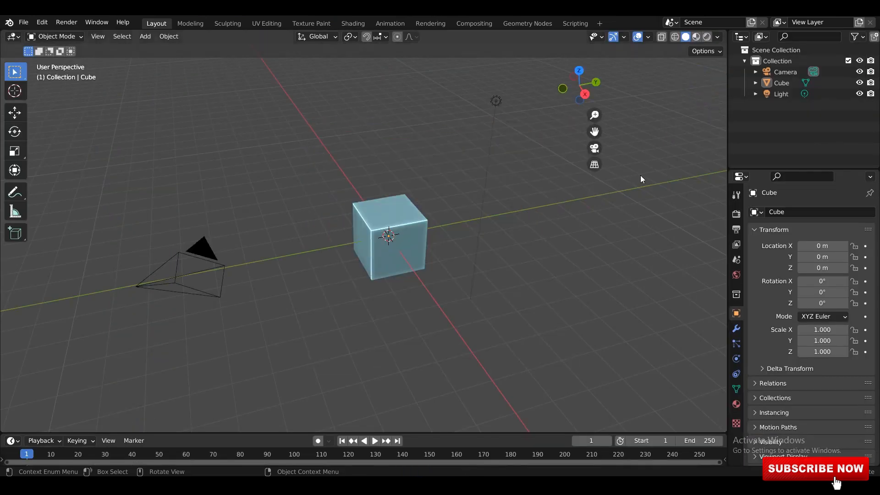
key("n")
left_click(659, 81)
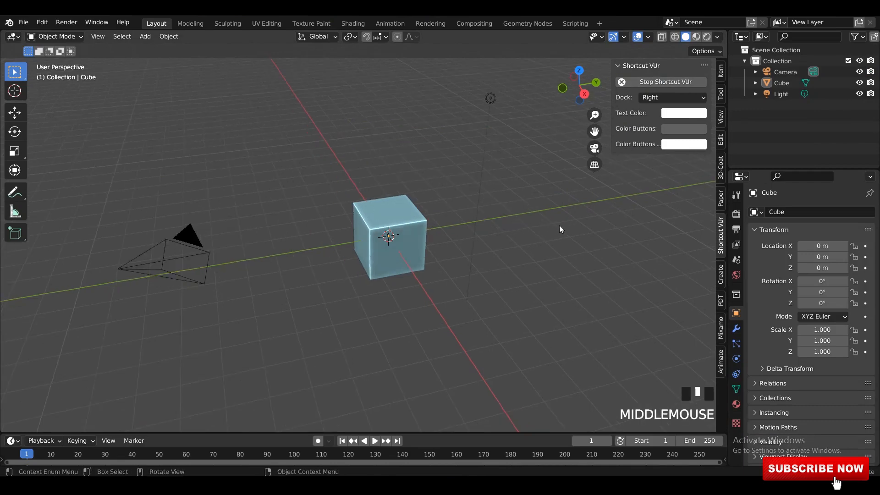
key("n")
Step: Delete the default camera and light, keeping the cube
key("Delete")
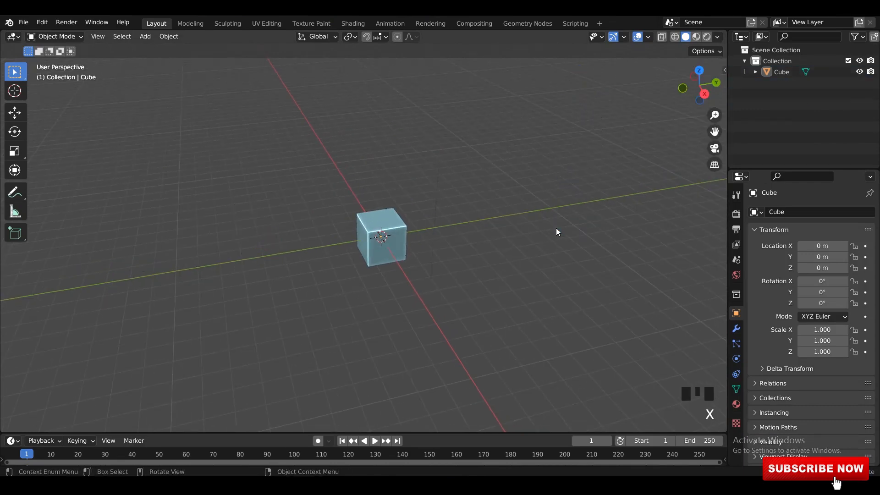
scroll(556, 228, "up", 1)
Step: Raise the cube along Z to a height of about 1.27 m in the right orthographic view
left_click(405, 239)
key("grave")
middle_click_drag(507, 253, 501, 242, "alt")
middle_click(502, 242, "alt")
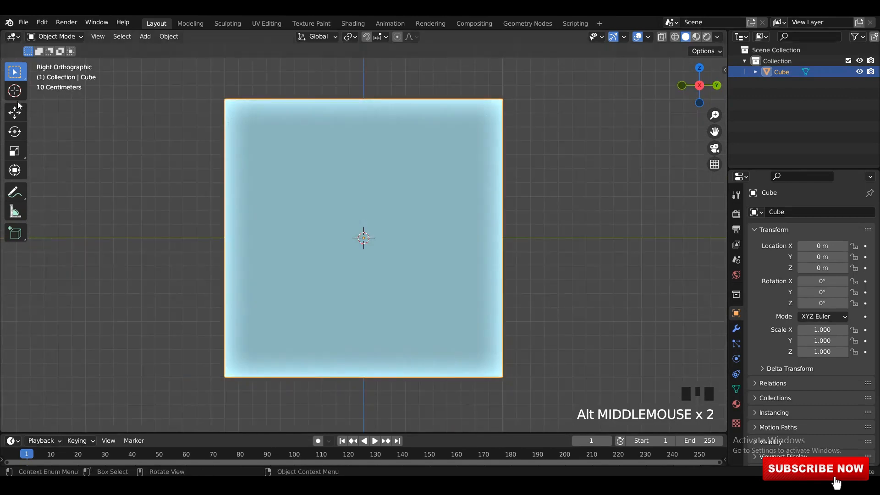
left_click(15, 112)
scroll(444, 224, "down", 3)
middle_click_drag(360, 201, 359, 208, "shift")
left_click_drag(361, 206, 376, 98)
Step: Move the cube's bottom face up in edit mode, and extrude it down to just above the ground line
key("Tab")
key("alt+z")
left_click(335, 209)
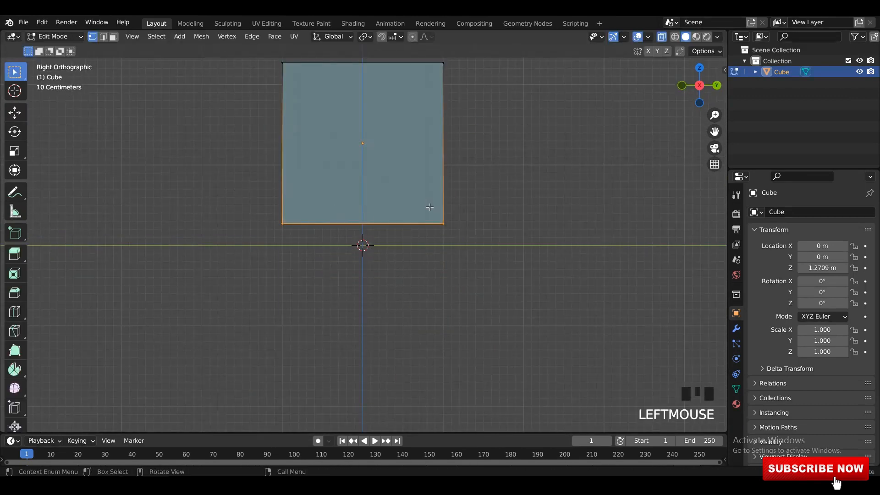
left_click_drag(17, 79, 54, 95)
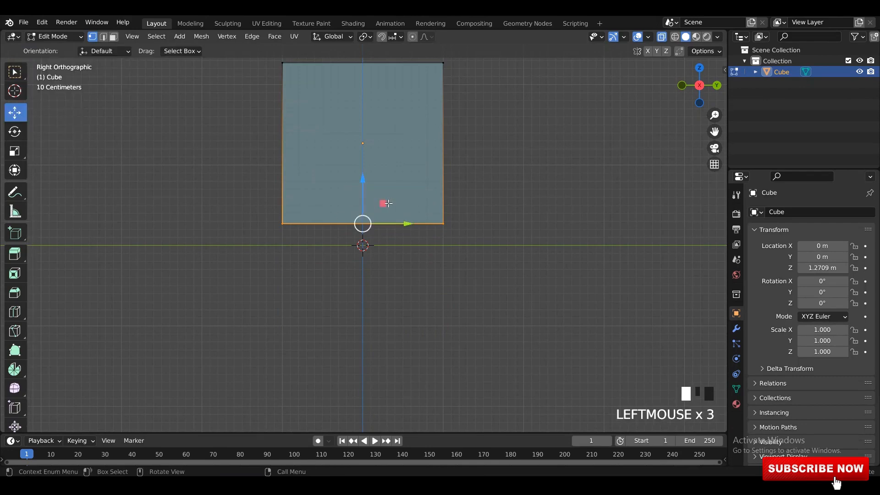
left_click_drag(365, 185, 364, 153)
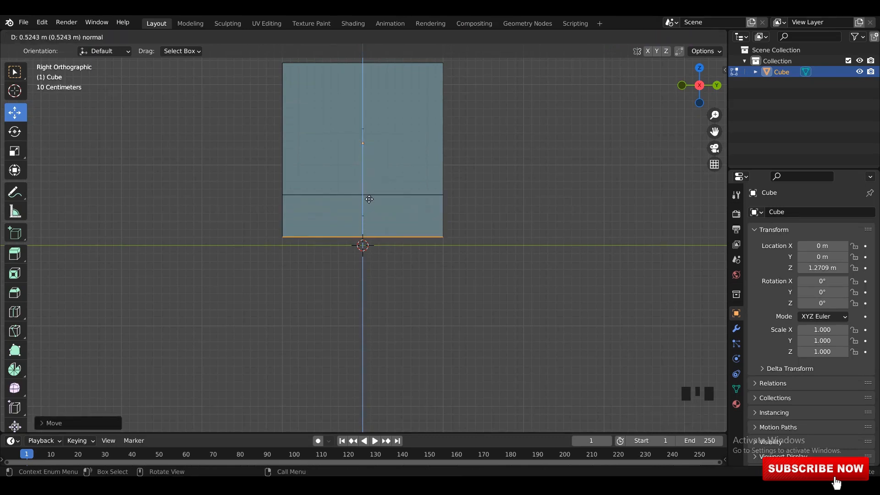
middle_click_drag(356, 209, 400, 248)
Step: Extrude the lower band's side faces outward all around by 0.124 m with Offset Even enabled
key("alt+z")
left_click(340, 221, "alt+shift")
left_click(339, 220, "alt+shift")
left_click(340, 221, "alt+shift")
key("alt+s")
left_click(83, 426)
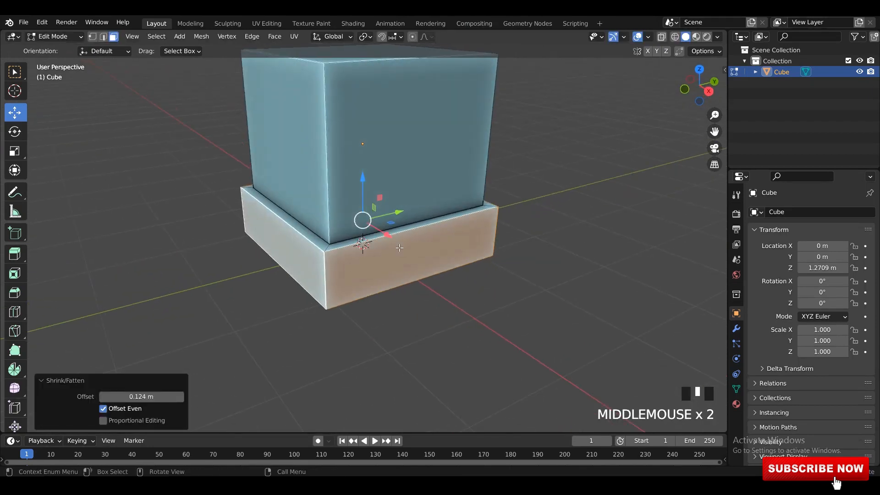
Step: Add a horizontal edge loop around the protruding base band, slid upward to a factor of about 0.36
key("ctrl+r")
left_click(326, 274)
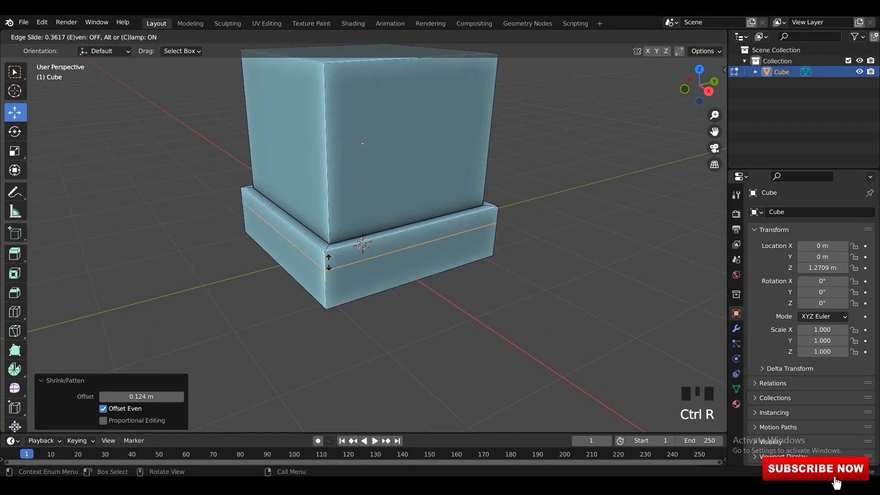
left_click(329, 262)
Step: Extrude the face ring below the new edge loop outward with Offset Even to form a second step
left_click(326, 283, "alt+shift")
left_click(345, 282, "alt+shift")
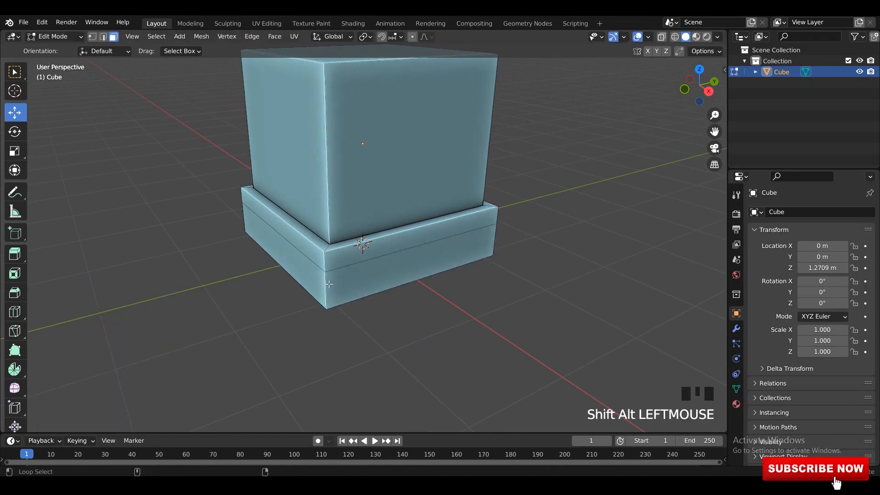
middle_click_drag(344, 282, 372, 261)
key("e")
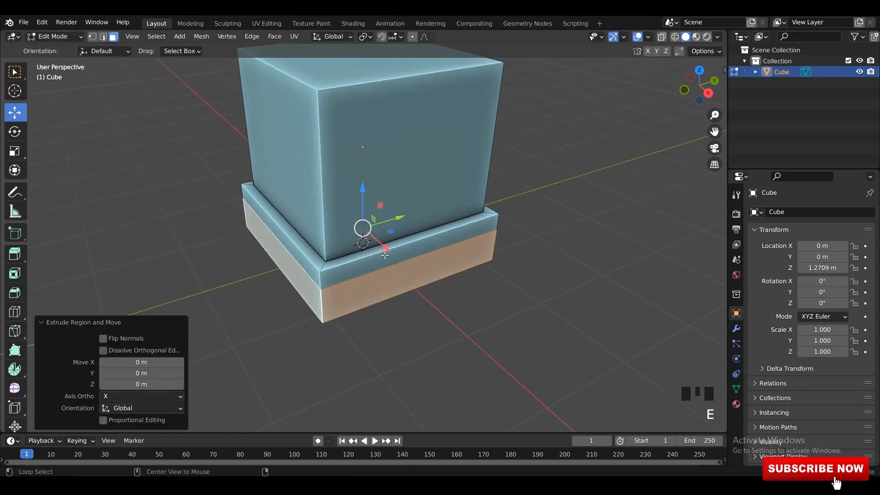
left_click(383, 252)
left_click(104, 409)
middle_click_drag(459, 239, 486, 239)
key("Tab")
key("Tab")
Step: Move the base's upper step band up about 0.228 m along Z to make the lower step taller
key("alt+z")
left_click(412, 211)
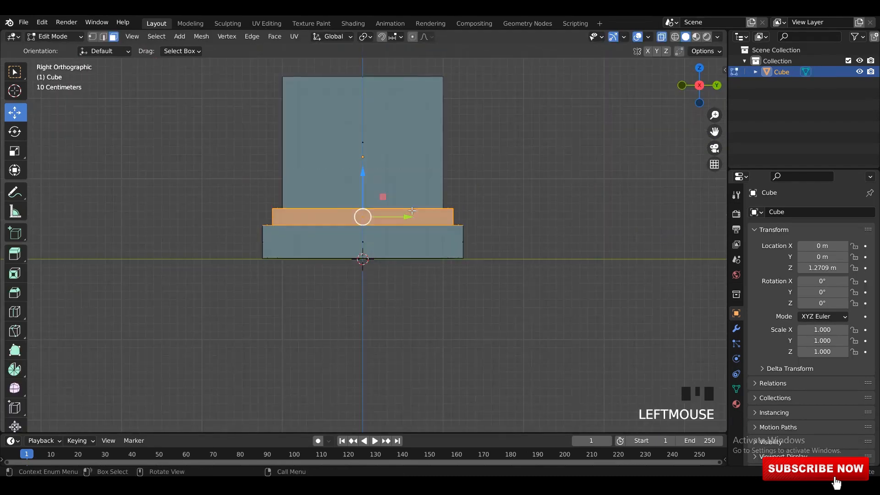
left_click_drag(362, 170, 365, 158)
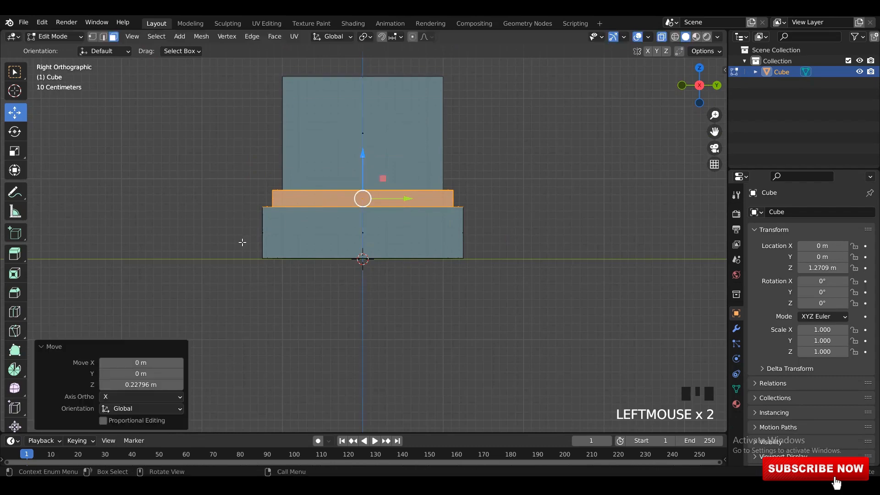
Step: Scale the base's bottom face up by 1.12 so that the lower step flares outward
left_click(328, 258)
key("s")
left_click(562, 283)
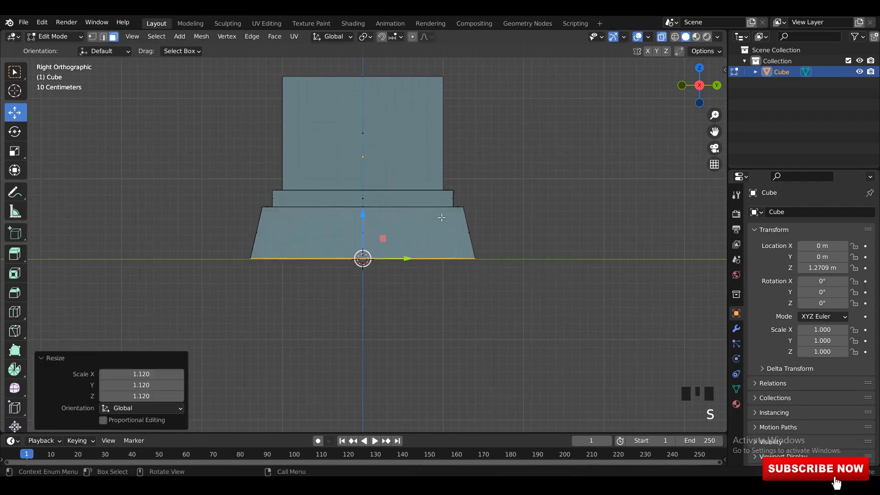
key("alt+z")
middle_click_drag(523, 205, 542, 181)
key("Tab")
key("Tab")
Step: Delete the bottom face of the base
middle_click_drag(601, 271, 584, 237)
key("x")
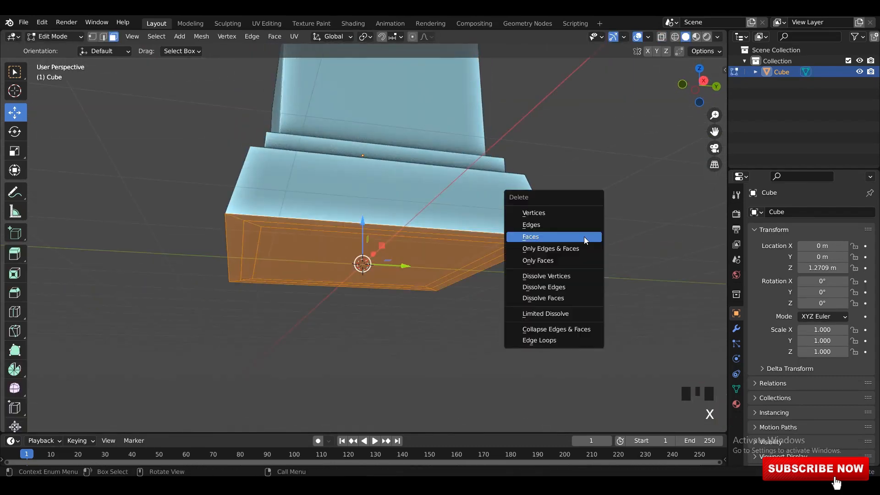
left_click(586, 241)
scroll(528, 238, "down", 2)
middle_click_drag(491, 225, 418, 269)
key("Tab")
scroll(398, 267, "up", 2)
Step: Cut a centered vertical edge loop through the model in both horizontal directions and select both loops
key("Tab")
key("Tab")
key("Tab")
key("2")
left_click(412, 259)
key("ctrl+r")
left_click(442, 240)
right_click(442, 239)
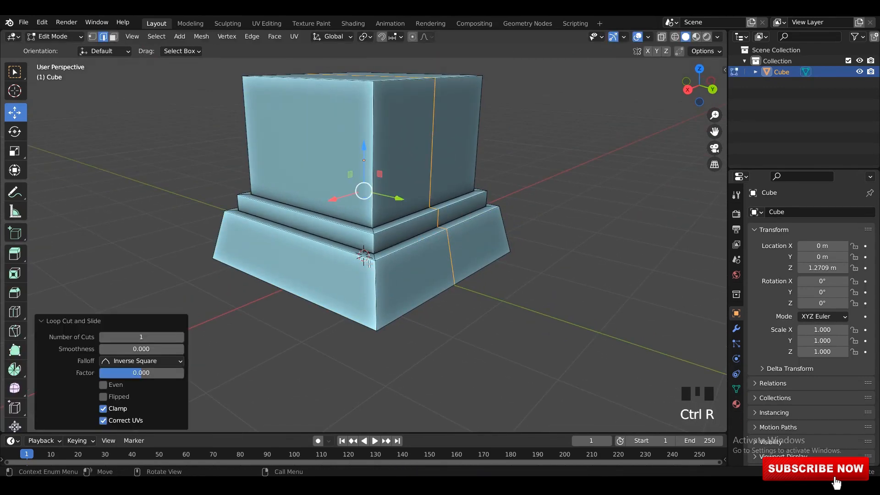
left_click(450, 259, "alt+shift")
middle_click_drag(449, 258, 458, 263)
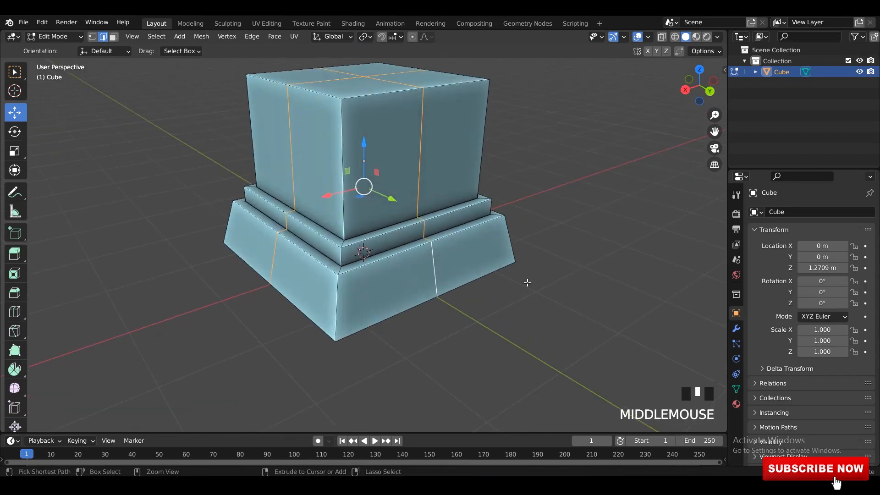
Step: Bevel both center edge loops to a width of about 0.744 m, leaving narrow strips beside the corners
key("ctrl+b")
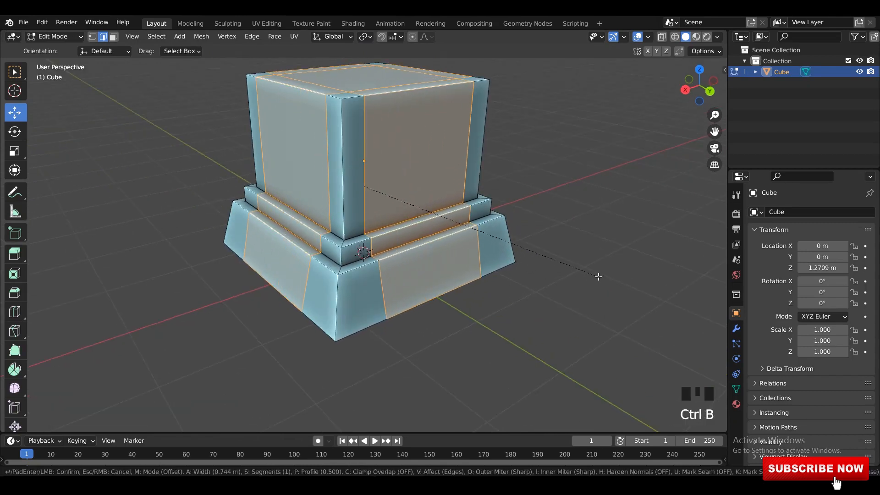
left_click(598, 277)
key("Tab")
key("Tab")
Step: Select the small ledge faces at one corner of the flared base step
middle_click_drag(413, 266, 394, 269)
scroll(377, 274, "up", 3)
key("2")
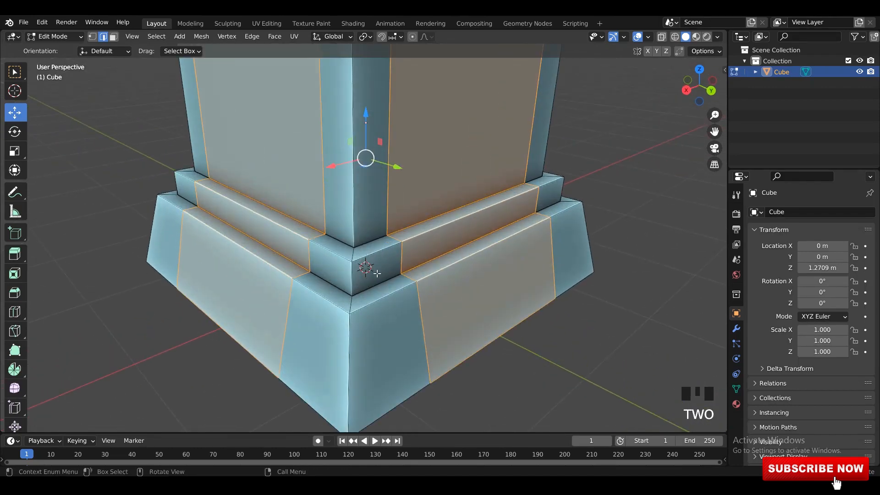
left_click(371, 296)
left_click(375, 306, "alt+shift")
left_click(330, 302, "alt+shift")
left_click(367, 300)
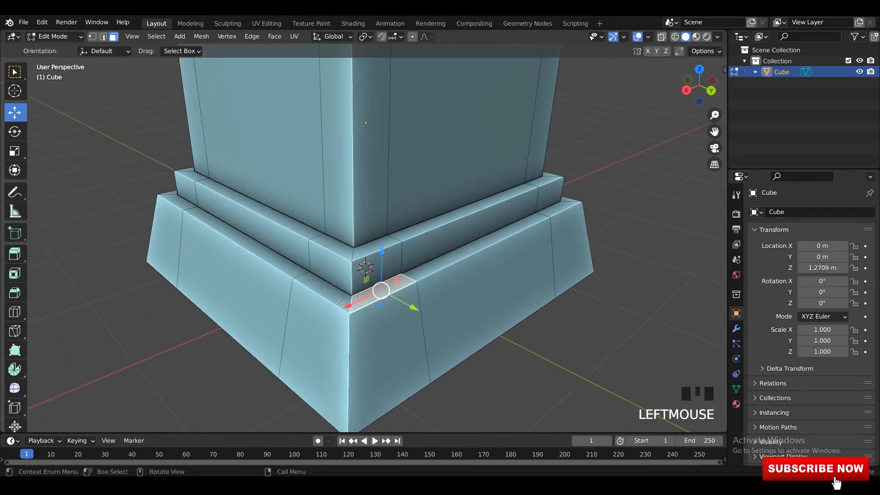
Step: Return to object mode and save the file
key("Tab")
middle_click_drag(626, 196, 570, 188)
key("ctrl+s")
key("ctrl+s")
key("ctrl+s")
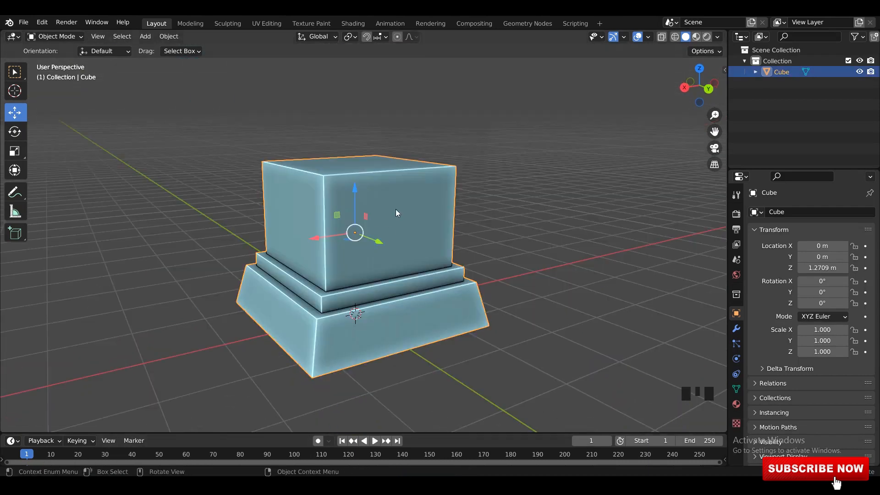
Step: Add the two sloped side faces of the same base corner to the face selection in edit mode
middle_click_drag(403, 231, 403, 198, "shift")
left_click(403, 199)
key("Tab")
scroll(336, 304, "up", 1)
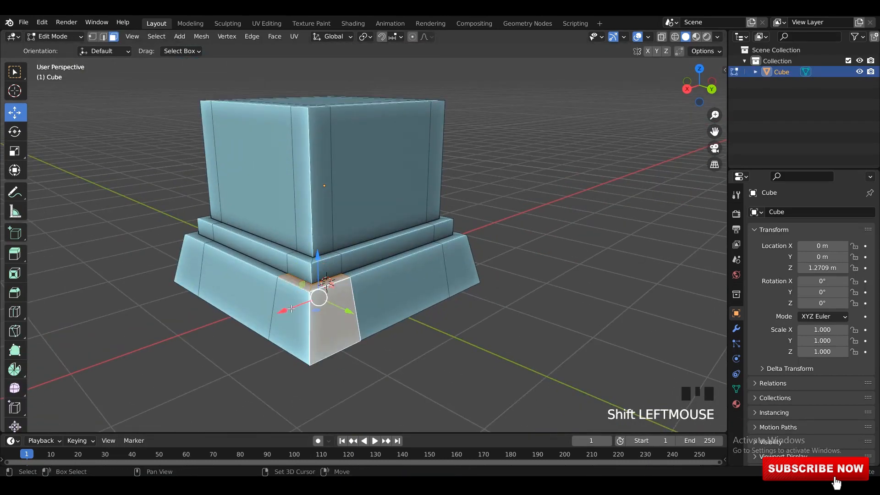
middle_click_drag(292, 309, 309, 285)
scroll(344, 284, "down", 1)
key("shift+d")
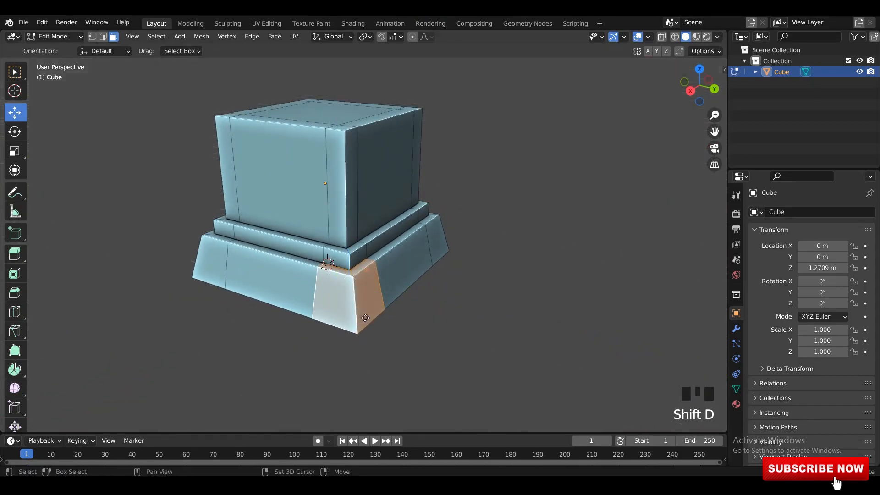
right_click(407, 347)
middle_click_drag(374, 287, 386, 306)
key("ctrl+z")
key("alt+s")
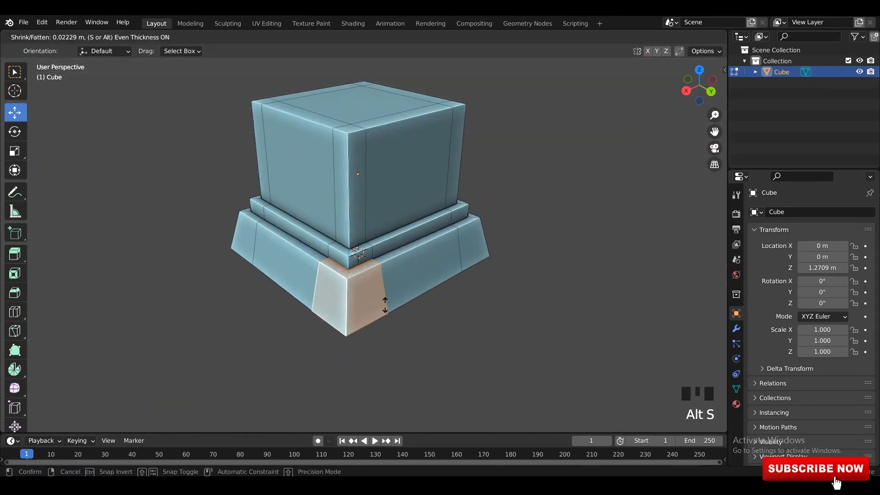
left_click(385, 305)
Step: Add the other base corners' ledge and side faces to the selection and extrude them all outward 0.125 m with Offset Even
middle_click_drag(550, 254, 517, 256)
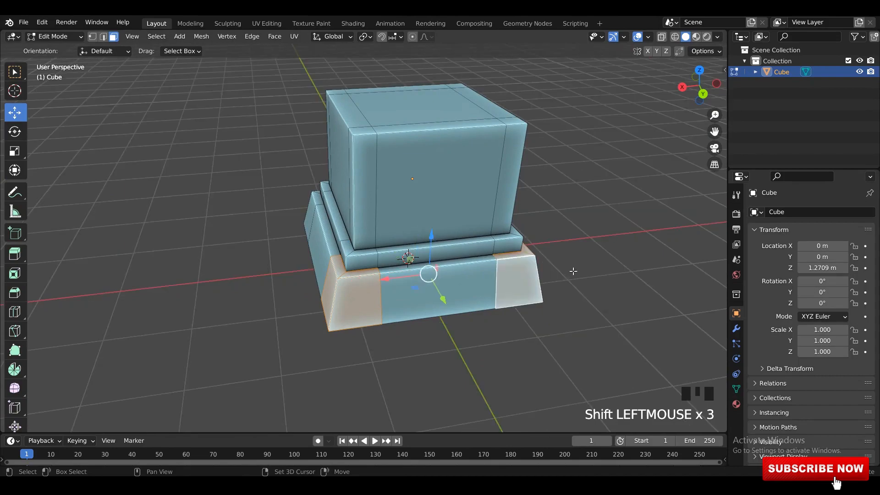
middle_click_drag(573, 272, 510, 294)
middle_click_drag(510, 294, 220, 257, "shift")
middle_click_drag(220, 257, 326, 291, "shift")
left_click(312, 293, "shift")
left_click(335, 294, "shift")
left_click(341, 321, "shift")
middle_click_drag(302, 323, 356, 262)
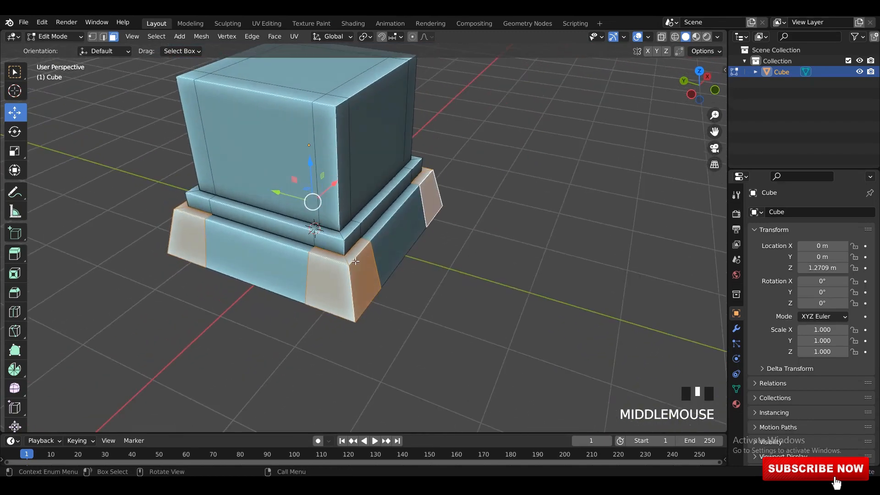
key("e")
right_click(361, 265)
key("alt+s")
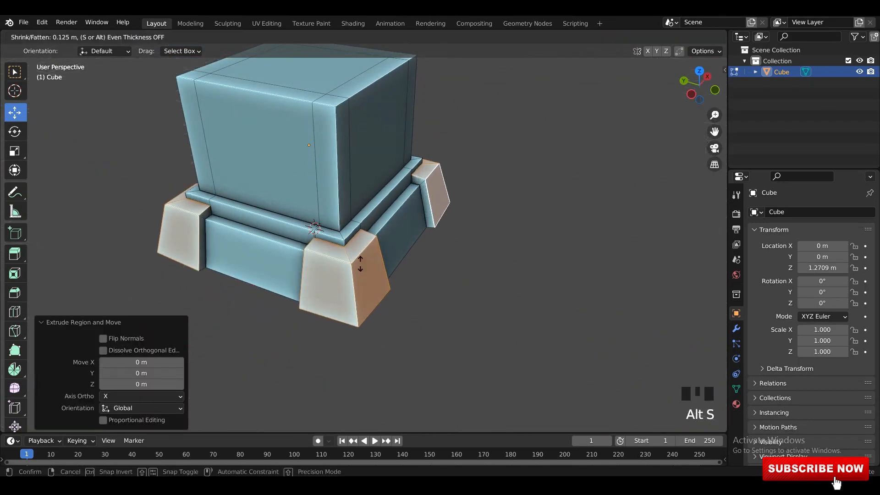
left_click(360, 264)
middle_click_drag(453, 230, 408, 211)
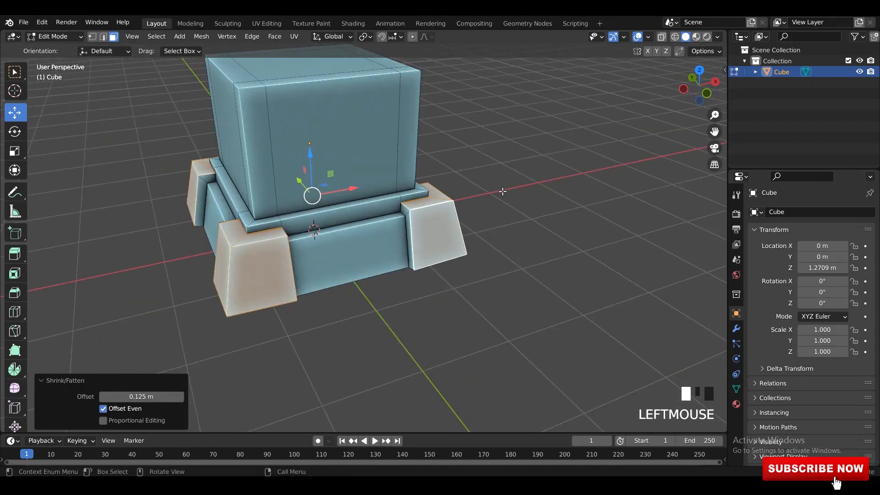
Step: Flatten the bottoms of the corner feet by scaling to 0 along Z, and lower them about 0.022 m to the ground line
left_click(410, 236)
key("grave")
scroll(483, 218, "down", 8)
middle_click_drag(483, 218, 413, 232, "alt")
key("alt+z")
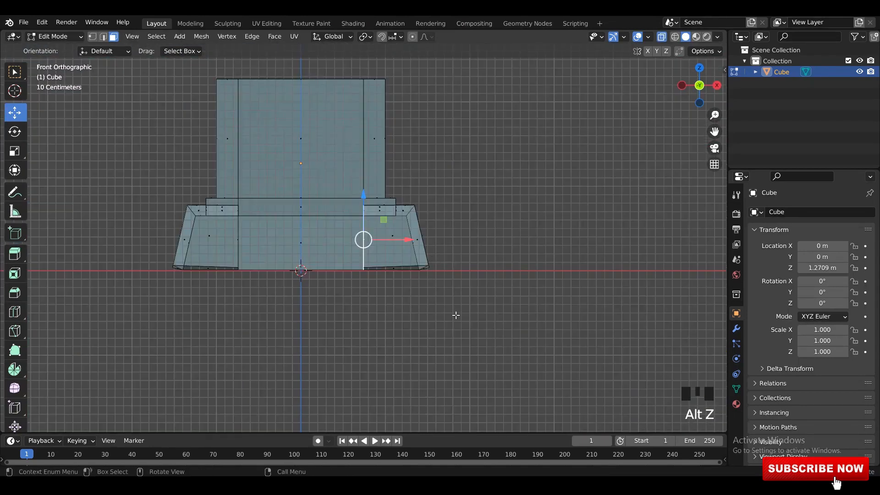
left_click_drag(502, 323, 46, 243)
key("s")
key("z")
key("0")
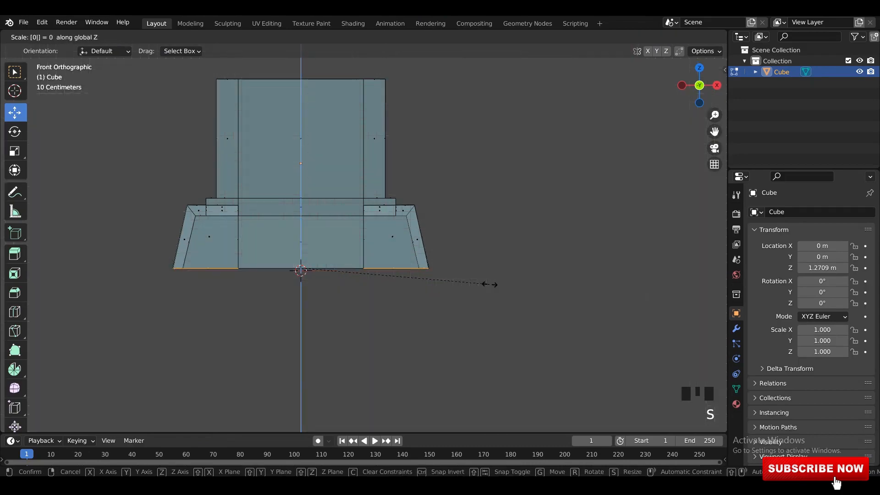
key("Return")
left_click_drag(300, 226, 301, 228)
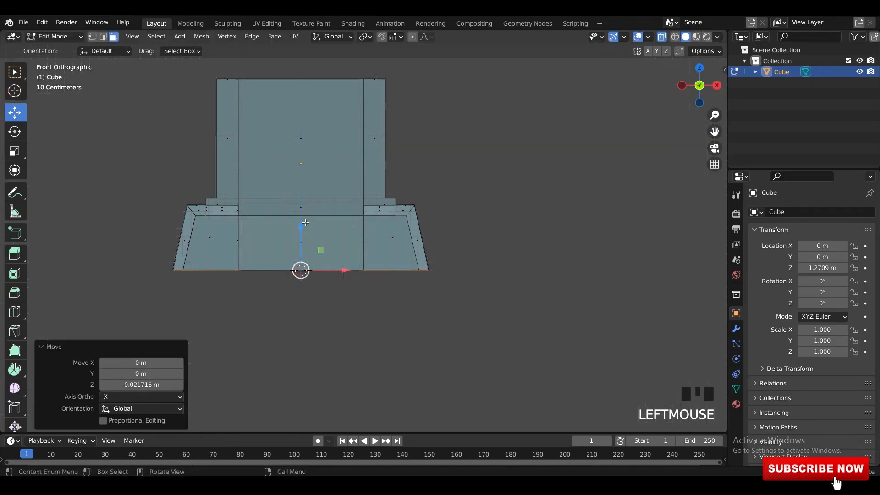
Step: Turn off X-ray, return to object mode and save the file
key("alt+z")
middle_click_drag(473, 248, 383, 58)
key("Tab")
key("ctrl+s")
scroll(453, 235, "down", 2)
key("ctrl+s")
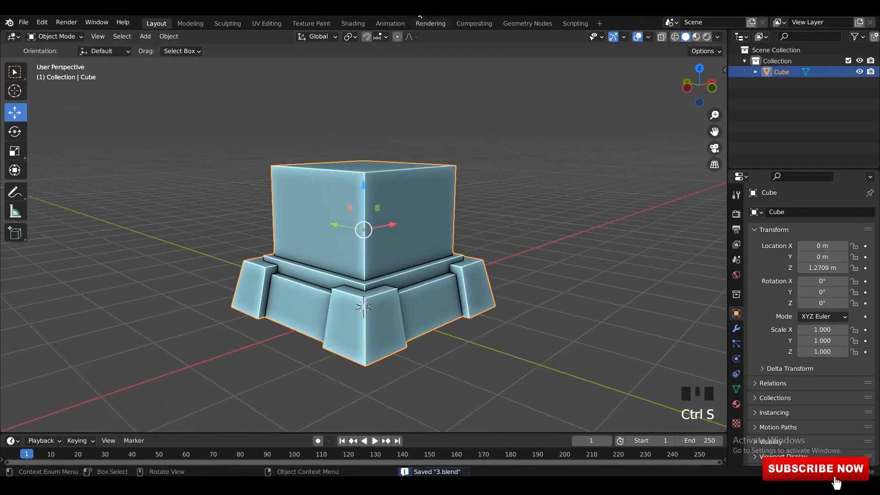
Step: Select all the top faces of the pillar block in edit mode and save the file
middle_click_drag(480, 229, 372, 240, "shift")
double_click(370, 248)
left_click(371, 247)
key("Tab")
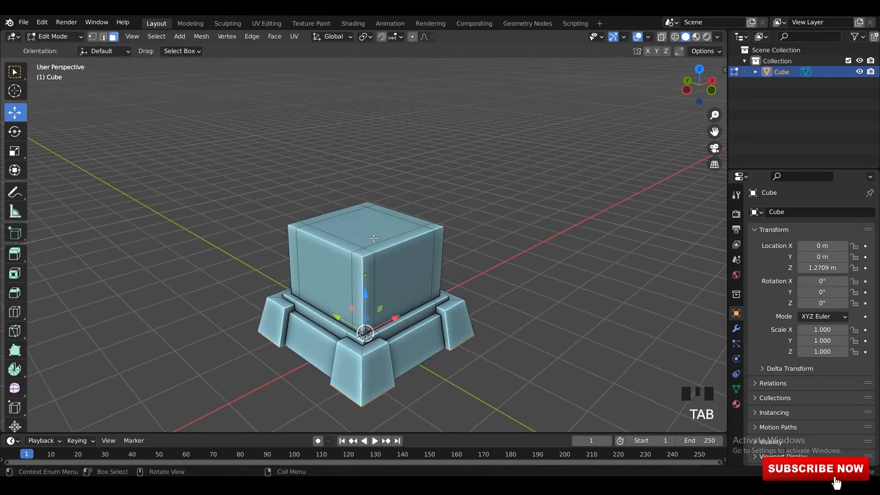
scroll(367, 233, "down", 2)
key("KP_3")
key("alt+z")
left_click_drag(365, 229, 480, 246)
key("ctrl+z")
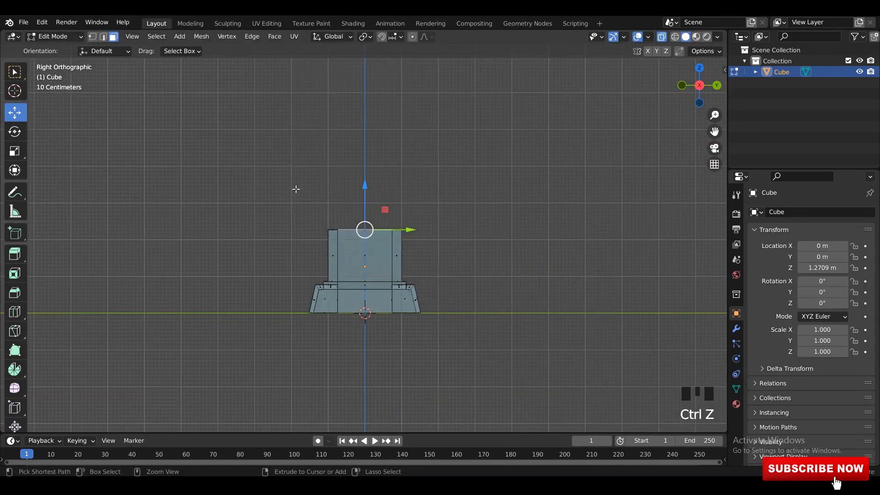
left_click(501, 246)
scroll(414, 210, "up", 2)
middle_click_drag(375, 210, 377, 230)
key("alt+z")
scroll(415, 210, "up", 2)
middle_click_drag(377, 229, 375, 199, "shift")
key("ctrl+s")
middle_click_drag(375, 199, 376, 205, "shift")
key("ctrl+s")
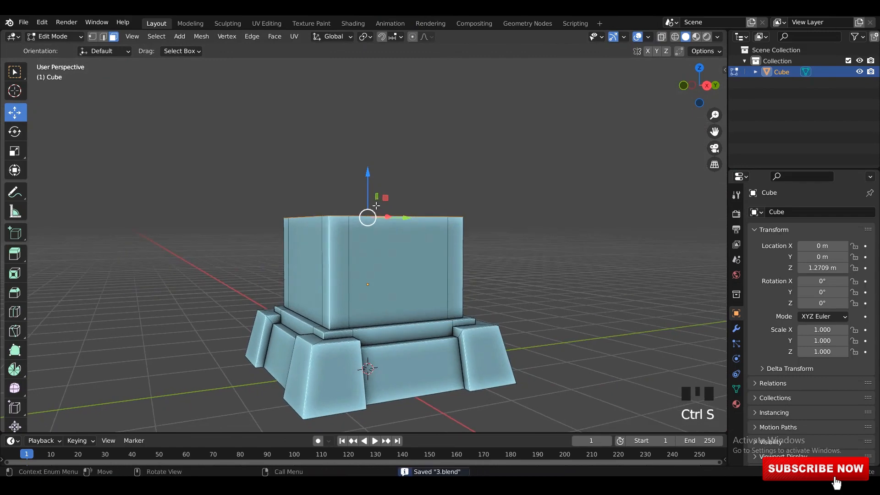
Step: Extrude the top faces up about 0.307 m and extrude the resulting side band outward 0.123 m with Offset Even
key("e")
left_click(379, 194)
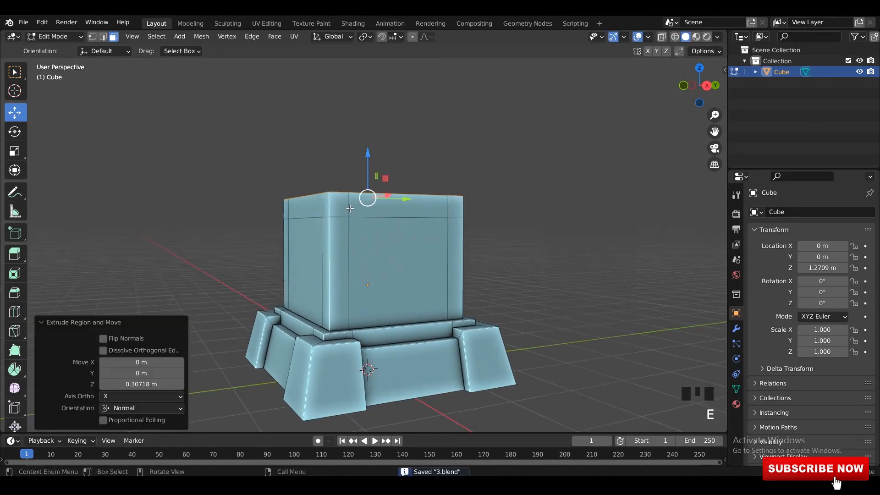
left_click(379, 201, "alt+shift")
middle_click_drag(379, 201, 394, 230)
key("e")
left_click(394, 230)
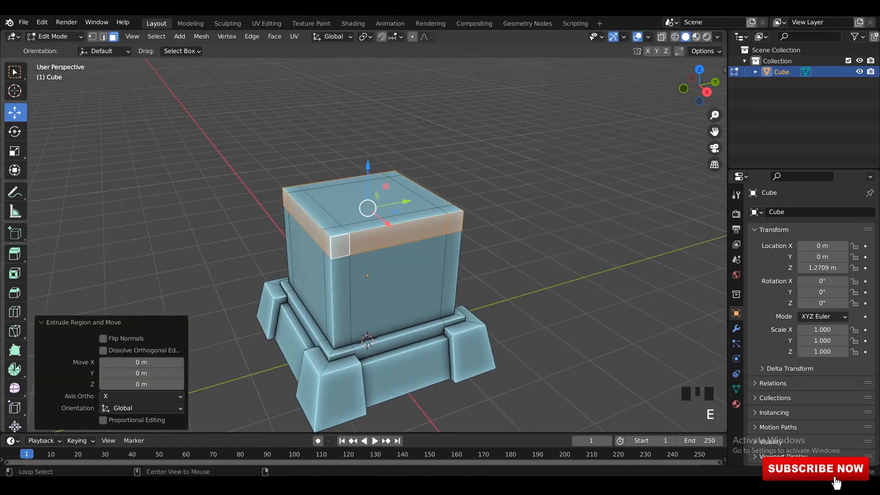
key("alt+s")
left_click(395, 228)
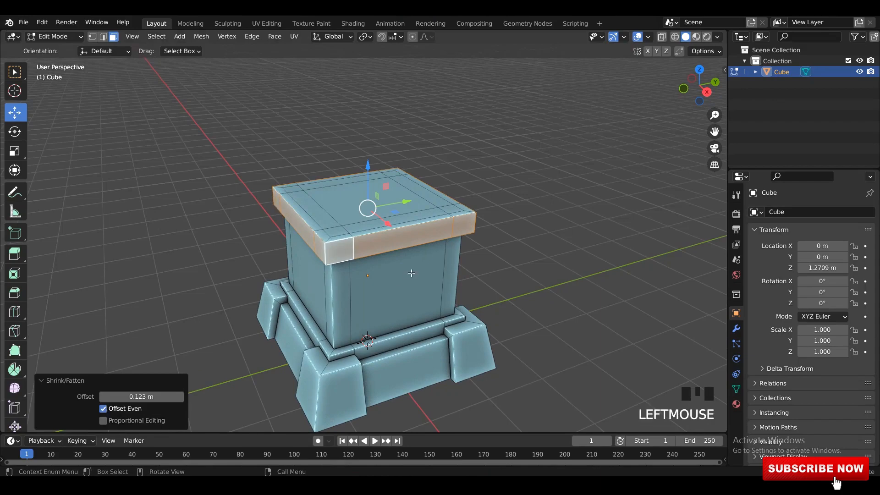
Step: Fatten the protruding side band by a further 0.13 m with Offset Even
middle_click_drag(460, 240, 442, 257, "alt")
key("alt+z")
key("alt+s")
left_click(442, 269)
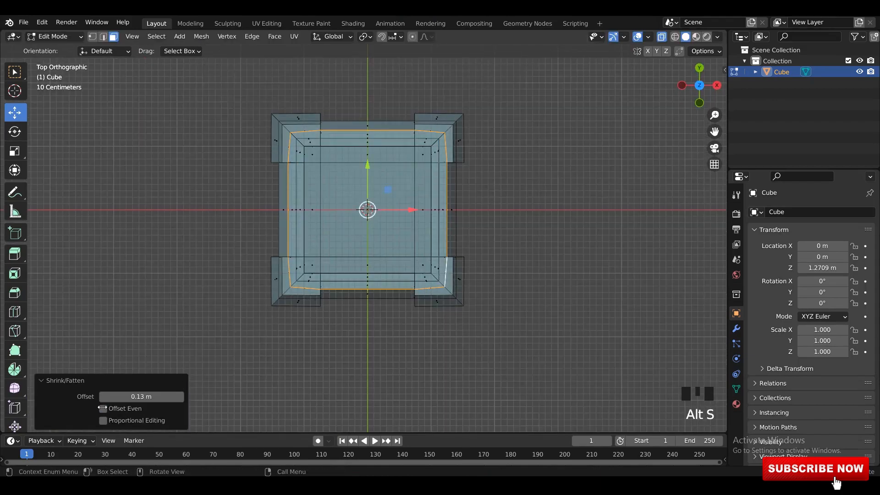
left_click(102, 409)
middle_click_drag(365, 216, 306, 190)
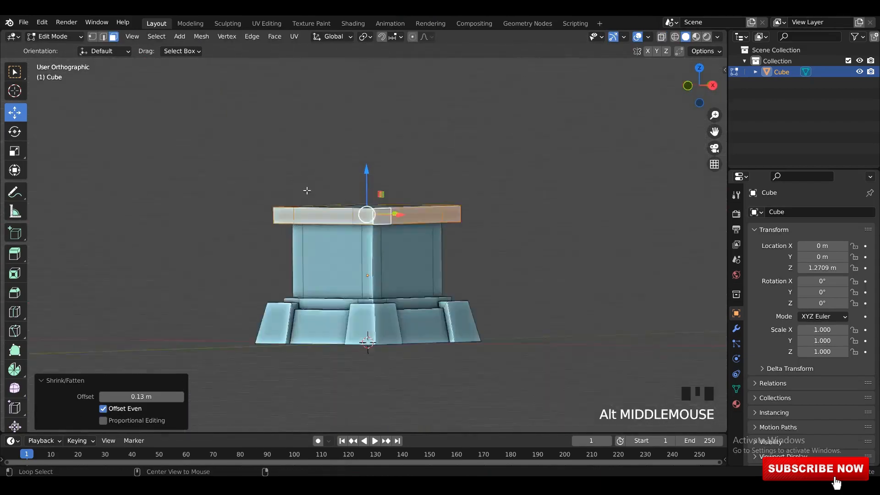
Step: Select the top faces above the band, raise them about 0.073 m and extrude them up about 0.78 m
left_click_drag(242, 171, 510, 216)
key("alt+z")
scroll(375, 203, "down", 1)
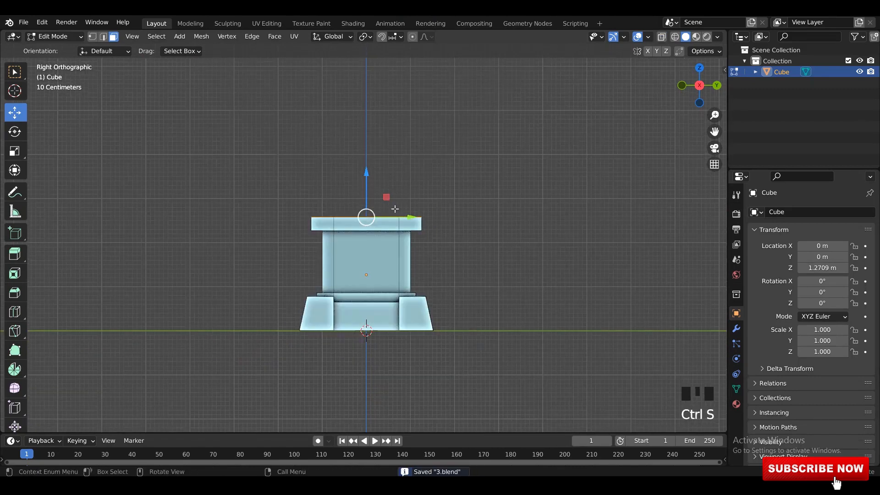
left_click_drag(366, 217, 366, 211)
key("e")
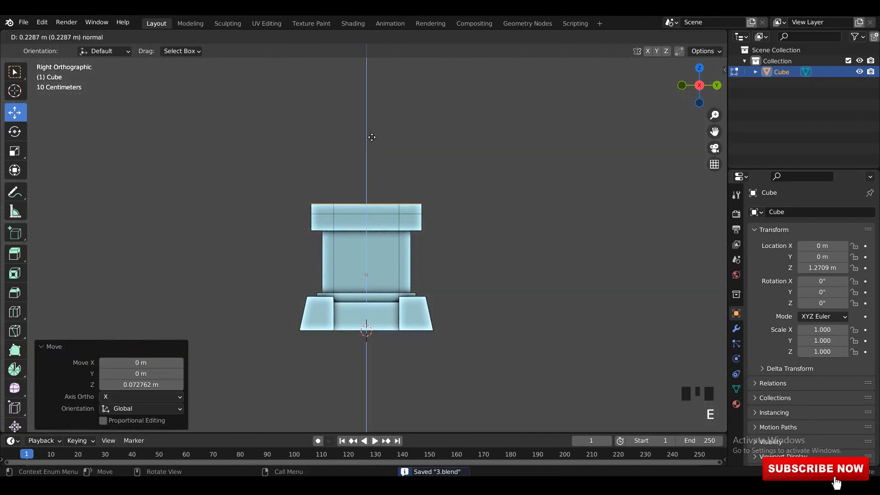
left_click(374, 143)
middle_click_drag(374, 142, 399, 154)
Step: Extrude the side faces of the upper block outward 0.209 m with Offset Even, and return to object mode
left_click(356, 195)
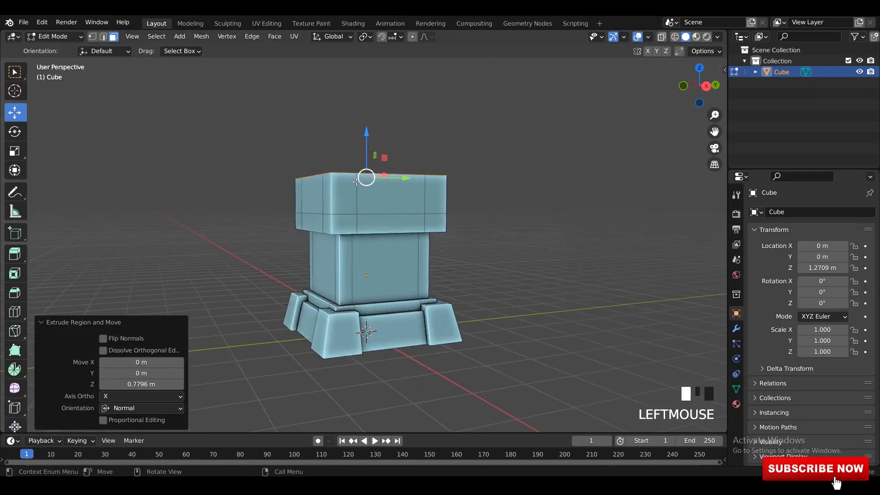
left_click(358, 195, "alt+shift")
left_click(359, 195, "alt+shift")
middle_click_drag(373, 202, 385, 221)
key("e")
right_click(385, 221)
key("alt+s")
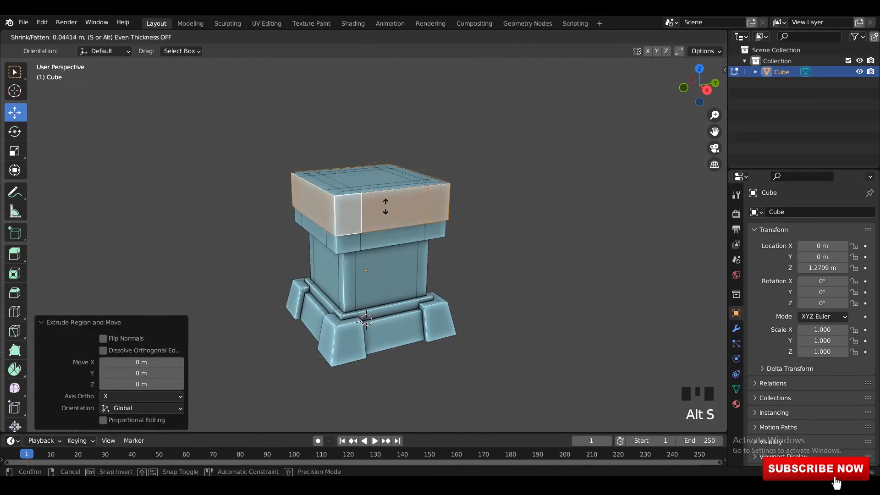
left_click(382, 166)
left_click(104, 409)
scroll(504, 236, "down", 2)
middle_click_drag(516, 234, 495, 214)
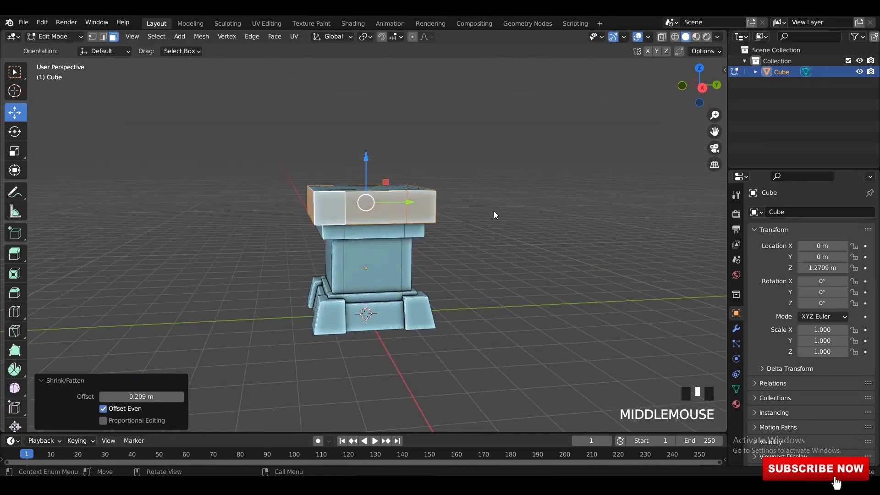
key("Tab")
left_click(495, 214)
middle_click_drag(376, 271, 390, 248)
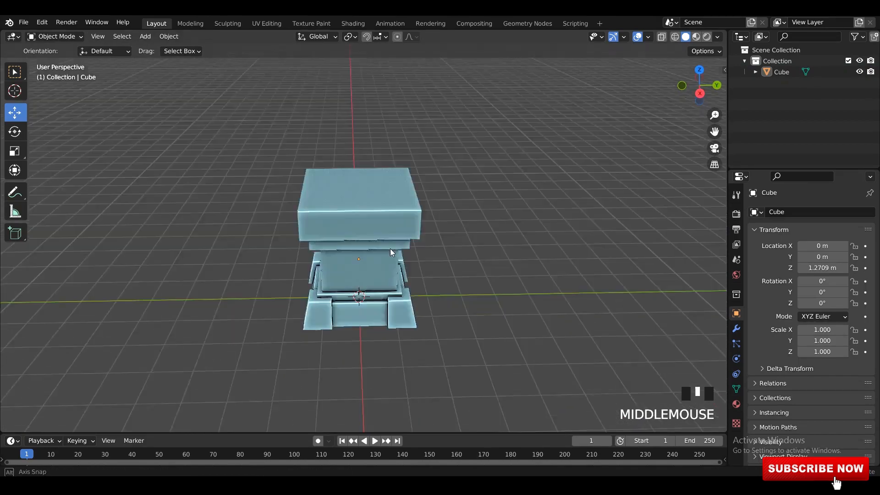
Step: Duplicate the central face on top of the pedestal in place and scale the copy to 1.43
key("Tab")
left_click(362, 195)
middle_click_drag(362, 195, 477, 198)
scroll(399, 199, "up", 2)
left_click(409, 200, "alt+shift")
key("alt+z")
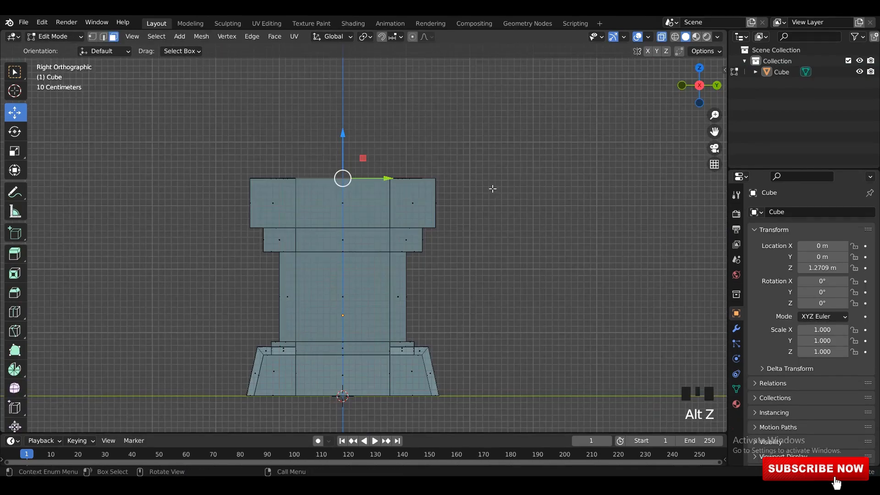
left_click_drag(163, 121, 515, 186)
middle_click_drag(516, 185, 481, 193)
key("alt+z")
key("shift+d")
right_click(393, 158)
middle_click_drag(393, 158, 423, 208)
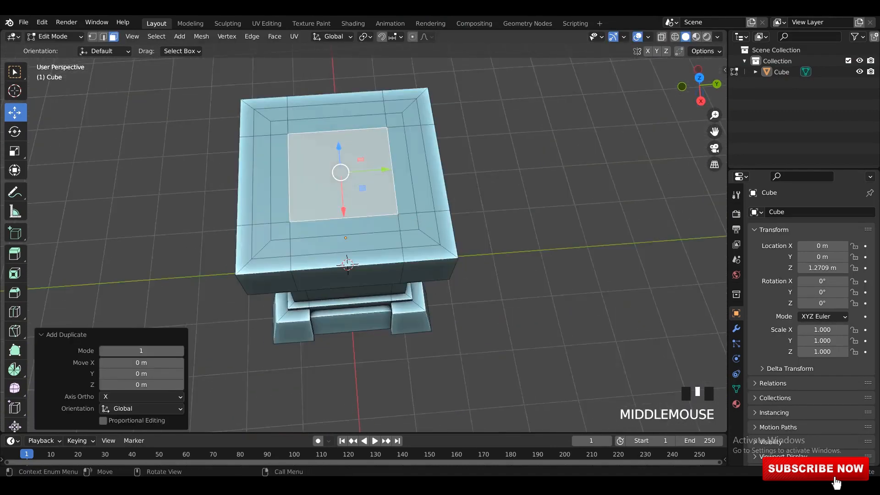
key("s")
left_click(458, 222)
Step: Extrude the scaled face up about 6.96 m as the pillar shaft and raise its end another 0.62 m
scroll(350, 147, "down", 2)
middle_click_drag(350, 148, 362, 174)
middle_click_drag(362, 175, 374, 187, "shift")
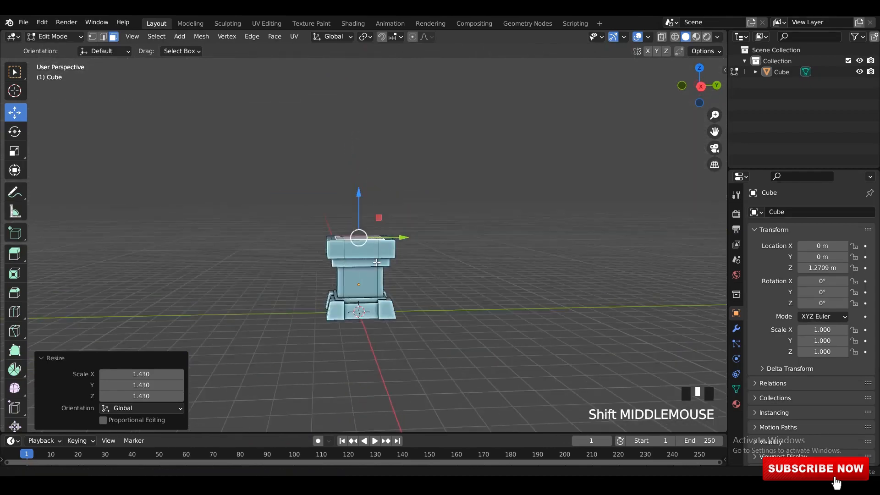
key("e")
left_click(369, 84)
scroll(368, 84, "down", 2)
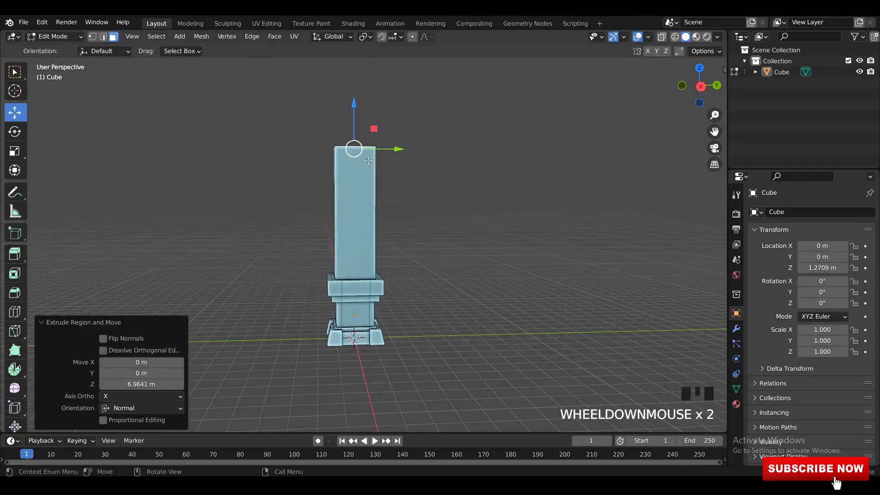
middle_click_drag(368, 91, 377, 126, "alt")
middle_click_drag(377, 126, 386, 161, "alt")
left_click_drag(354, 127, 355, 114)
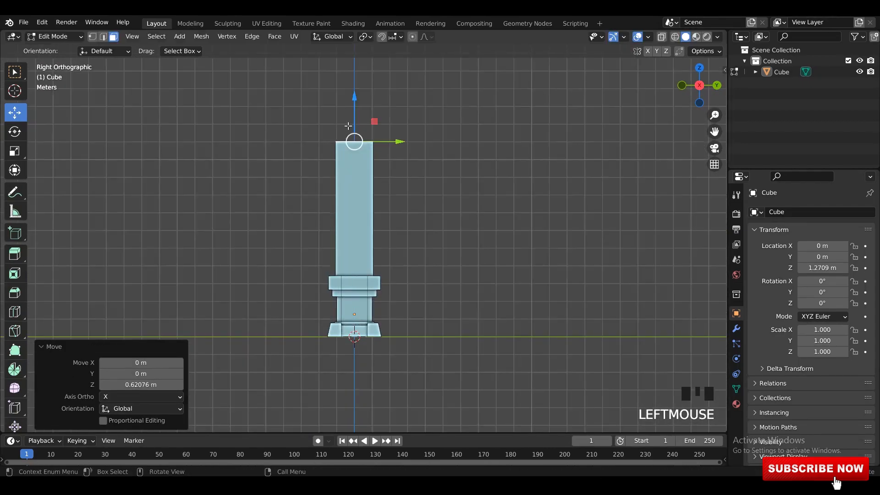
Step: Build the capital from an in-place duplicate of the shaft's top face, scaled to 1.313 and extruded up about 0.96 m
scroll(381, 156, "up", 2)
middle_click_drag(357, 138, 394, 192)
middle_click_drag(394, 193, 447, 216, "shift")
scroll(394, 211, "up", 3)
scroll(447, 216, "up", 1)
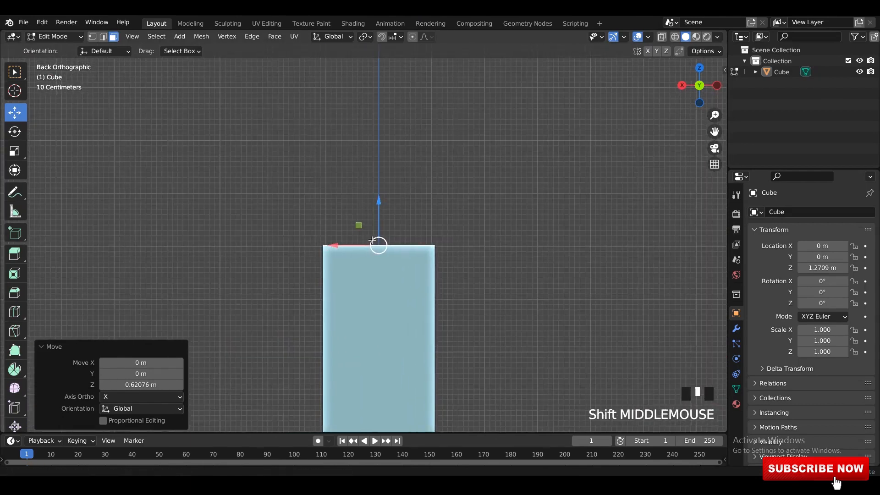
key("shift+d")
right_click(376, 222)
key("s")
left_click(434, 260)
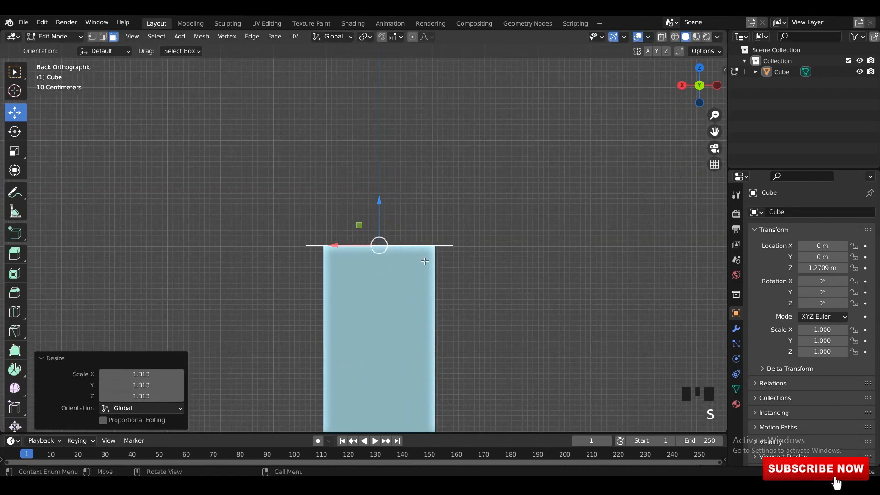
key("e")
left_click(420, 210)
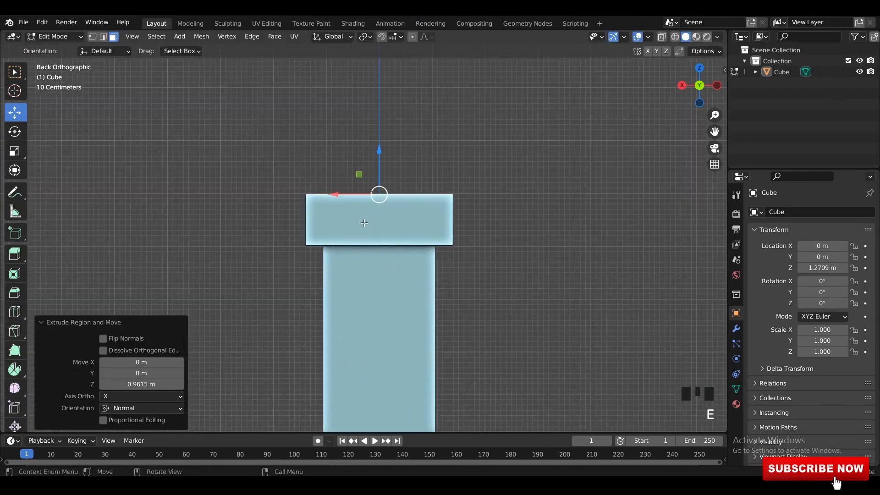
Step: Select the side faces around the capital and inset them about 0.25 m
left_click(441, 219, "alt+shift")
left_click(480, 230, "alt+shift")
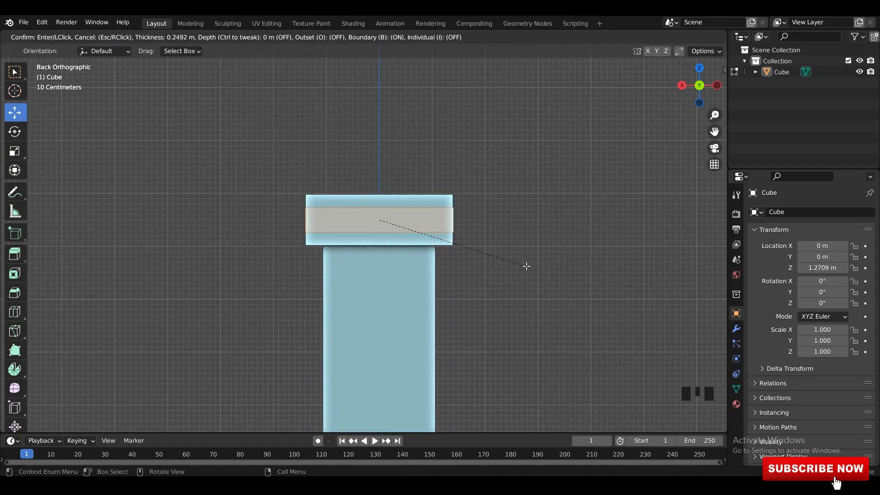
left_click(527, 266)
Step: Extrude the inset band of the capital inward with a -0.195 m offset and Offset Even
middle_click_drag(381, 218, 386, 210)
scroll(385, 210, "up", 2)
key("e")
right_click(385, 210)
key("alt+s")
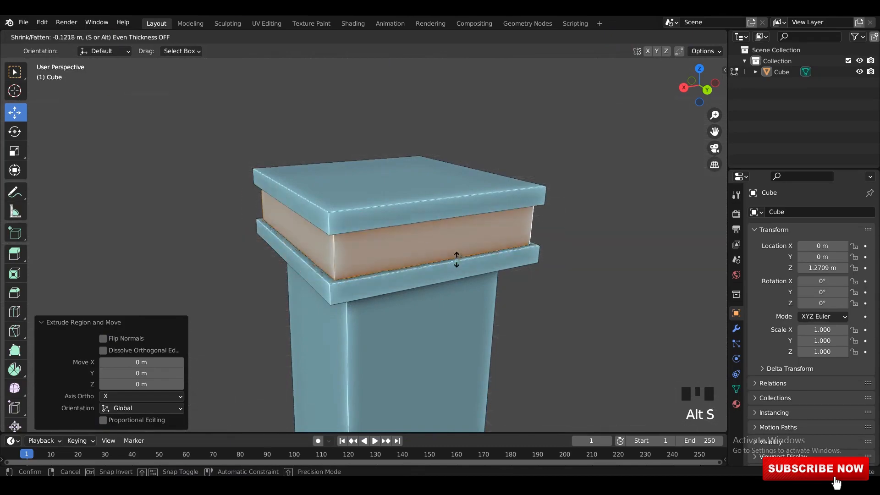
left_click(455, 253)
middle_click_drag(470, 209, 438, 193)
scroll(474, 226, "up", 1)
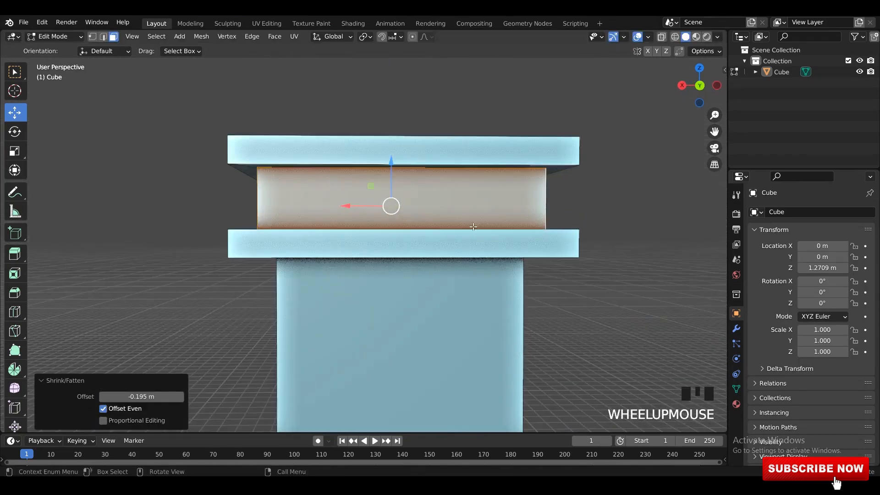
Step: Bevel the four edge loops bordering the capital's recess about 0.054 m wide with 3 segments
middle_click_drag(474, 226, 423, 233, "shift")
middle_click_drag(452, 232, 489, 232)
middle_click_drag(466, 200, 462, 254, "shift")
left_click(470, 243)
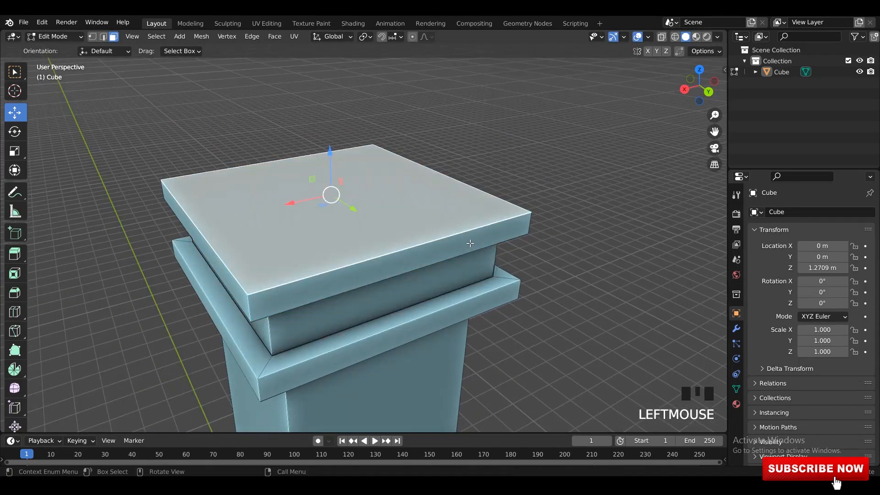
key("2")
left_click(509, 236, "alt+shift")
left_click(504, 247, "alt+shift")
left_click(503, 257, "alt+shift")
left_click(463, 281, "alt+shift")
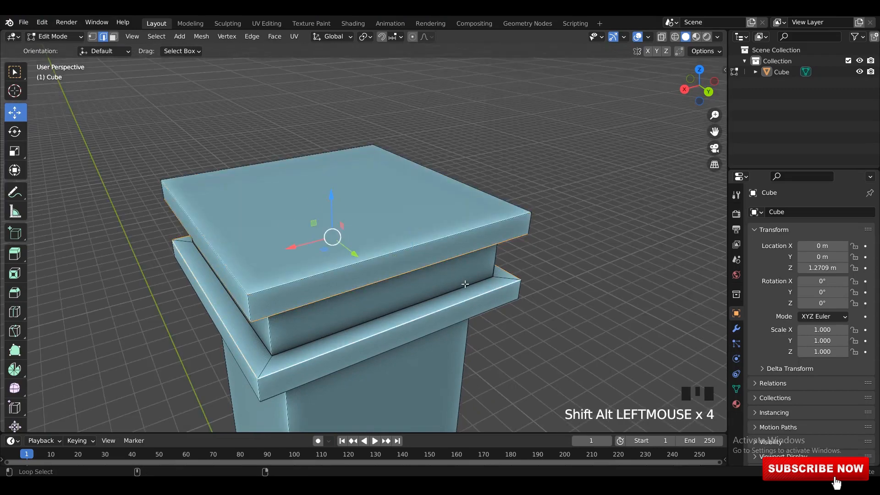
middle_click_drag(464, 281, 448, 216)
key("ctrl+b")
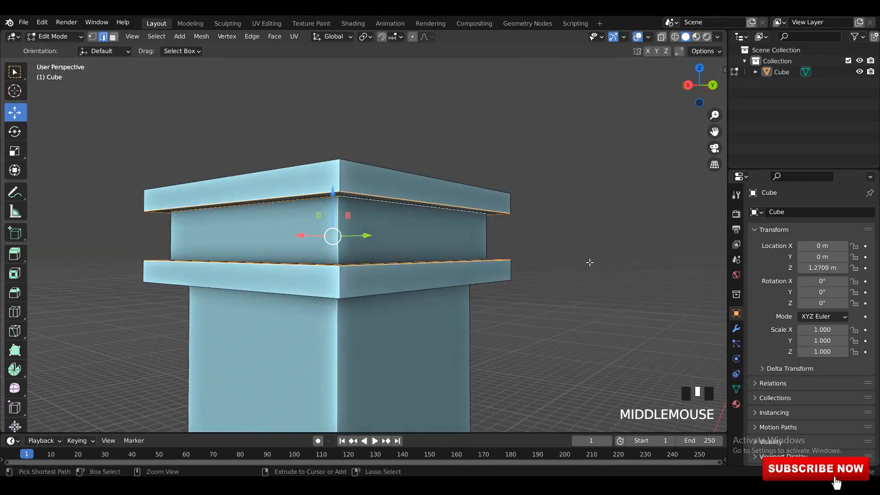
scroll(589, 261, "up", 1)
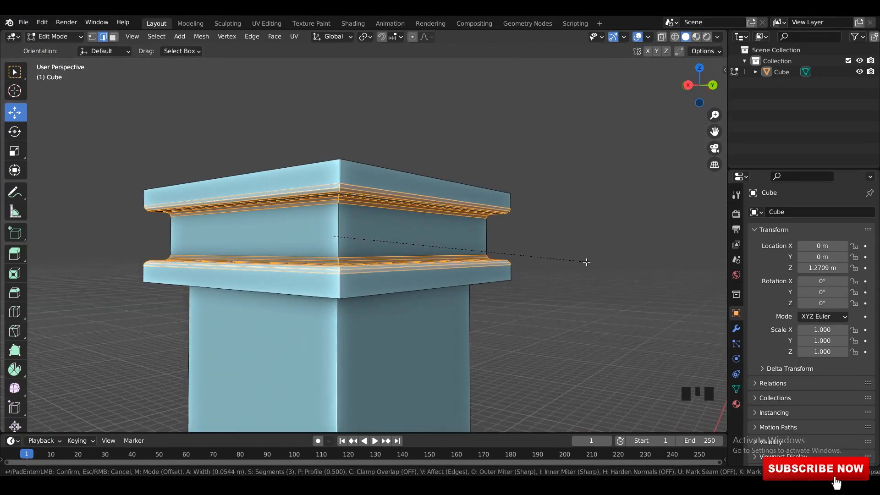
left_click(587, 262)
Step: Thicken the capital's two slabs by scaling its top and bottom edges to 1.318 along Z
key("Tab")
scroll(511, 232, "down", 3)
key("ctrl+KP_1")
left_click(367, 229)
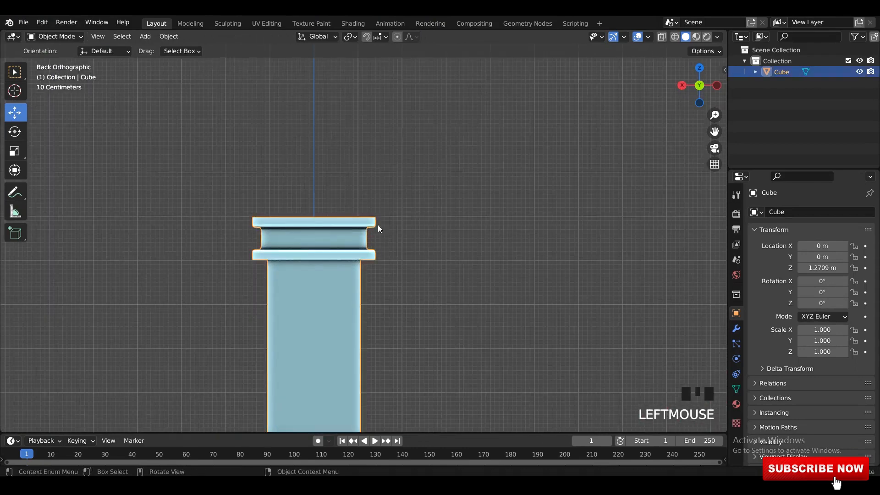
scroll(378, 228, "up", 2)
key("Tab")
key("alt+z")
left_click_drag(418, 212, 418, 212)
left_click_drag(430, 321, 140, 265, "shift")
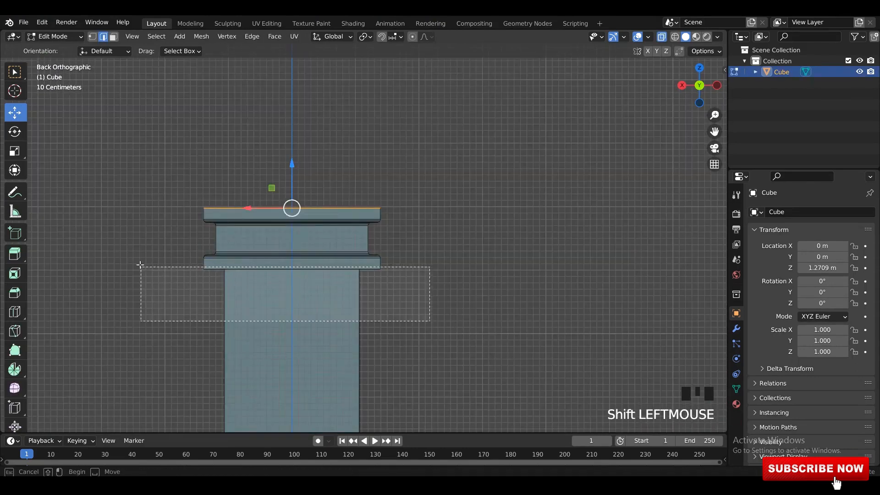
key("s")
key("z")
left_click(564, 324)
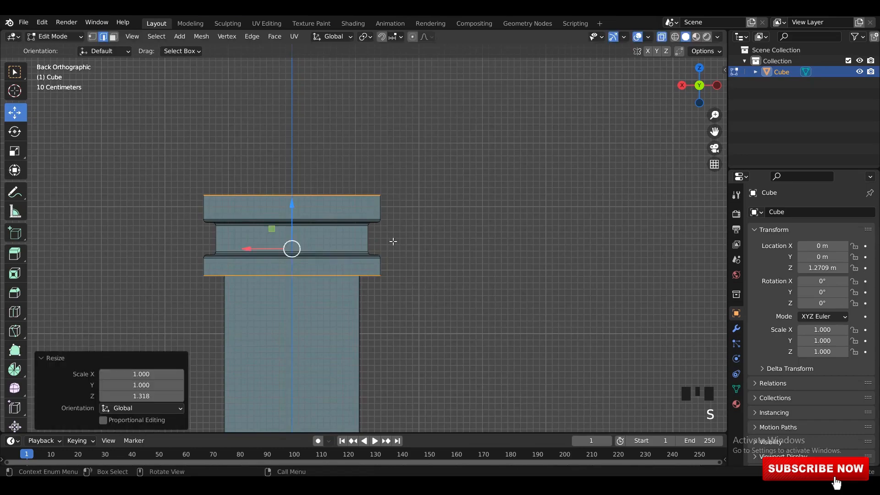
Step: Return to object mode with X-ray off, deselect the pillar and inspect it down to the base
middle_click_drag(394, 242, 418, 252)
key("alt+z")
key("Tab")
middle_click_drag(338, 210, 359, 154)
left_click(422, 252)
scroll(413, 248, "down", 3)
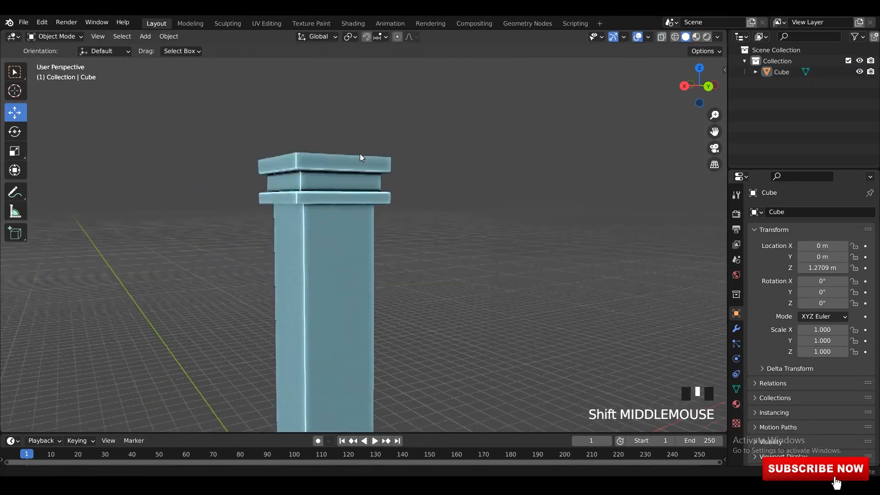
scroll(359, 155, "down", 5)
middle_click_drag(372, 236, 359, 242)
key("grave")
middle_click_drag(425, 254, 426, 271)
scroll(348, 261, "up", 2)
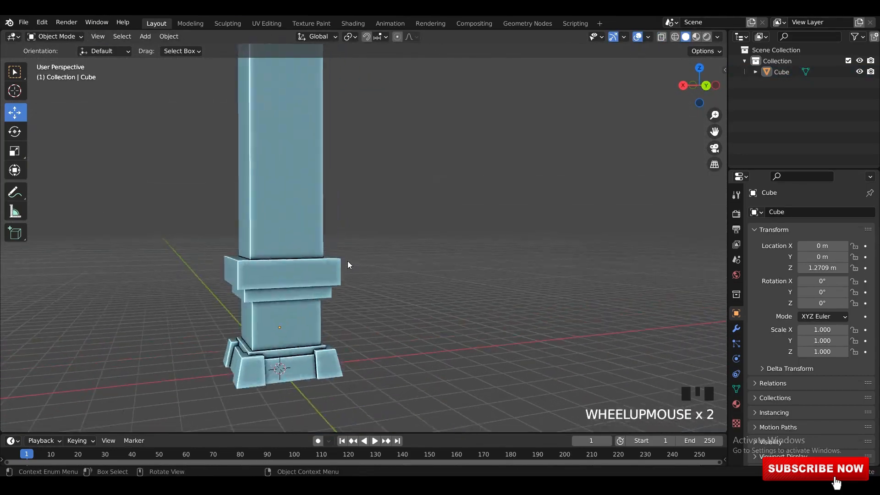
Step: Bevel the horizontal edge loops bordering the two stepped slabs above the pillar's base
key("Tab")
middle_click_drag(338, 268, 321, 279)
scroll(409, 256, "up", 2)
middle_click_drag(408, 255, 496, 235, "shift")
left_click(385, 269)
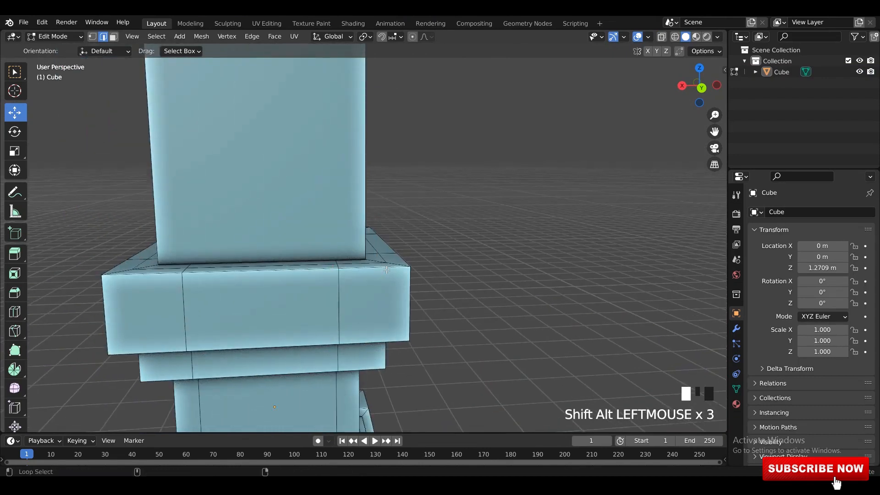
middle_click_drag(429, 259, 372, 154)
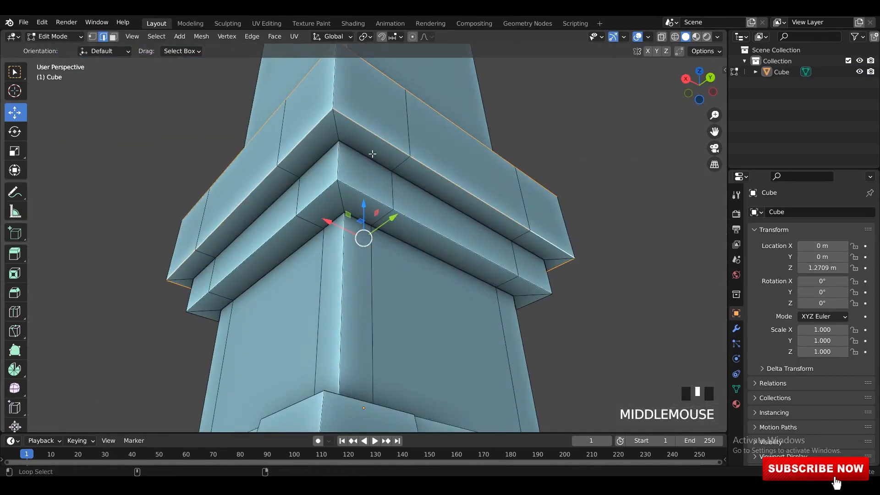
middle_click_drag(375, 207, 357, 199, "shift")
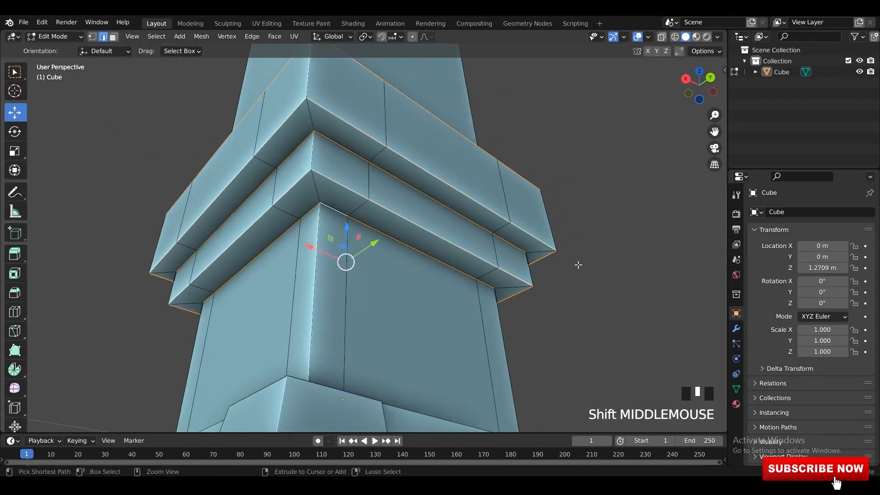
key("ctrl+b")
left_click(581, 266)
middle_click_drag(581, 265, 461, 256)
key("Tab")
scroll(461, 256, "down", 3)
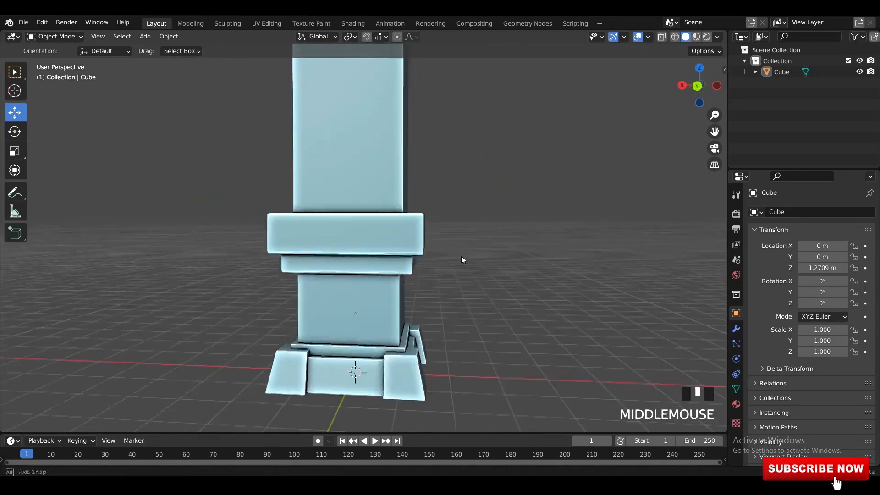
Step: Shade the pillar smooth and turn on Auto Smooth at 30° in its mesh normals
right_click(392, 237)
left_click(392, 237)
left_click(737, 390)
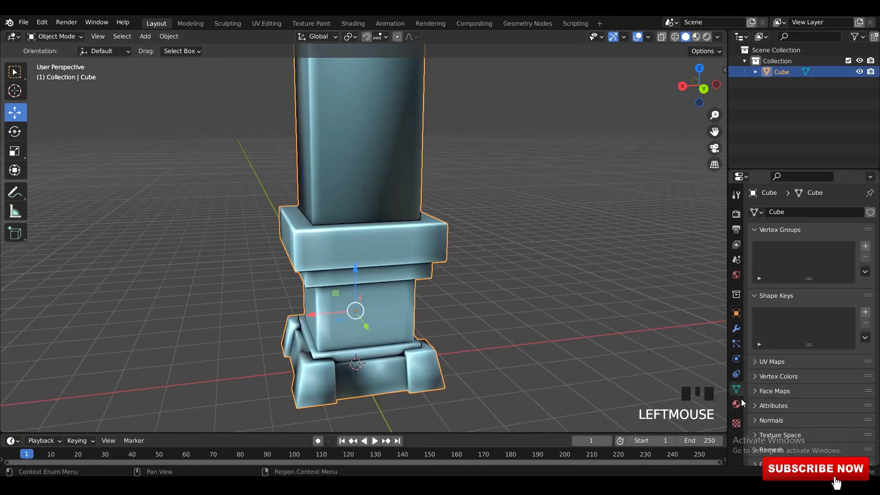
left_click(800, 437)
scroll(462, 255, "down", 2)
middle_click_drag(462, 254, 409, 295)
left_click(409, 295)
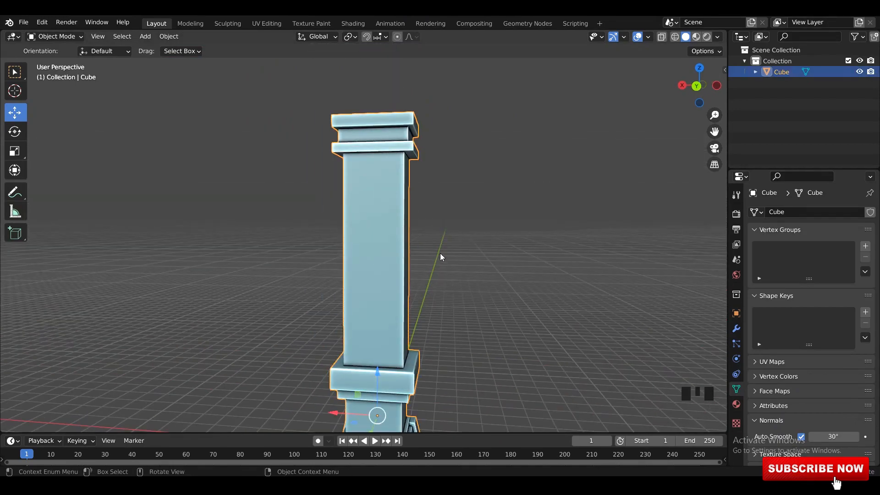
Step: Add two evenly spaced horizontal loop cuts around the pillar's shaft
middle_click_drag(441, 253, 375, 233)
key("Tab")
scroll(408, 250, "up", 2)
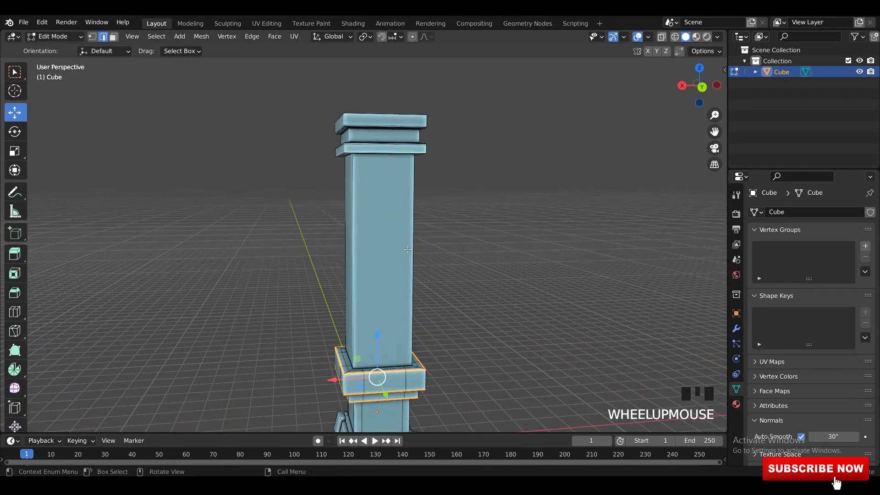
left_click(410, 250)
middle_click_drag(410, 250, 426, 266)
scroll(436, 276, "up", 2)
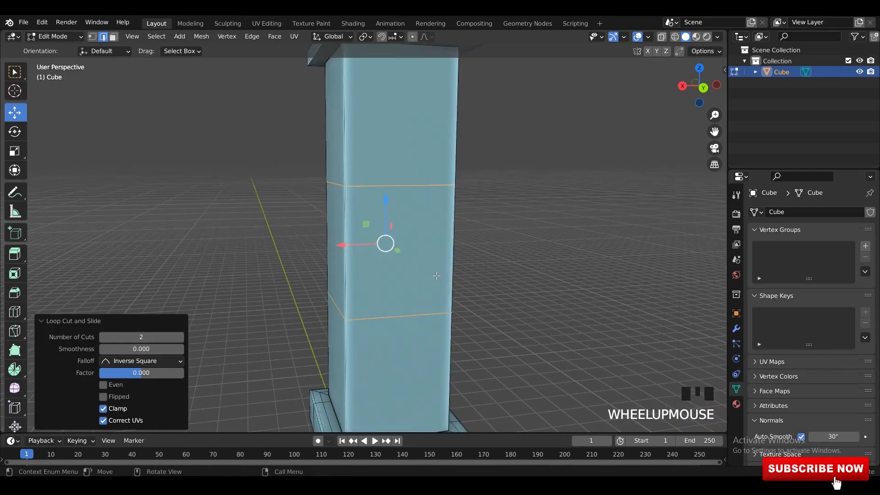
Step: Select the whole linked shaft and bevel its edges about 0.065 m wide with 3 segments
key("ctrl+l")
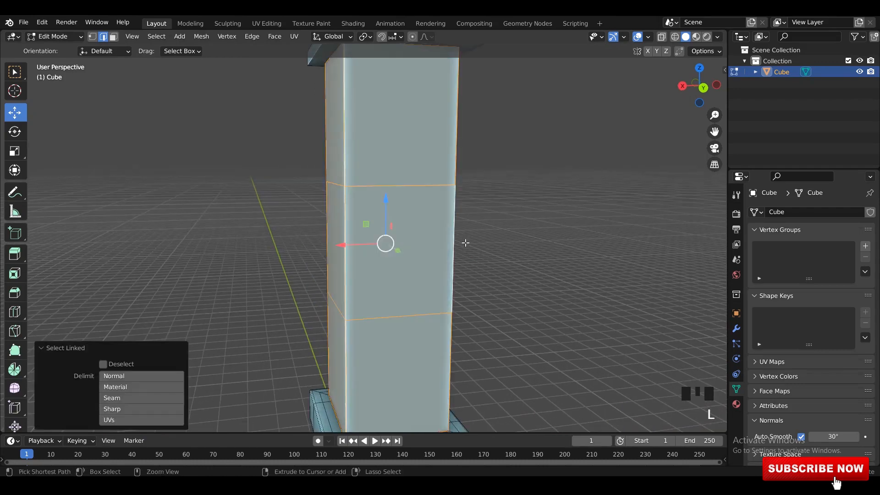
key("ctrl+b")
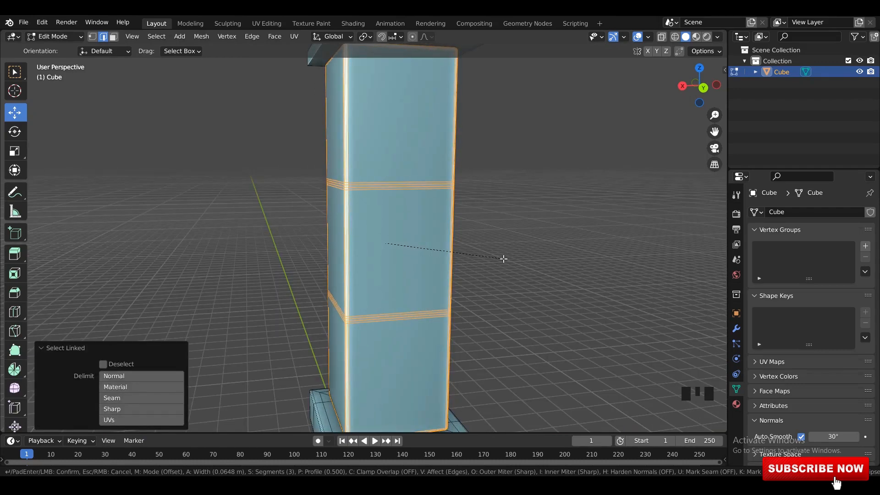
key("Tab")
right_click(430, 211)
key("Tab")
left_click(408, 177)
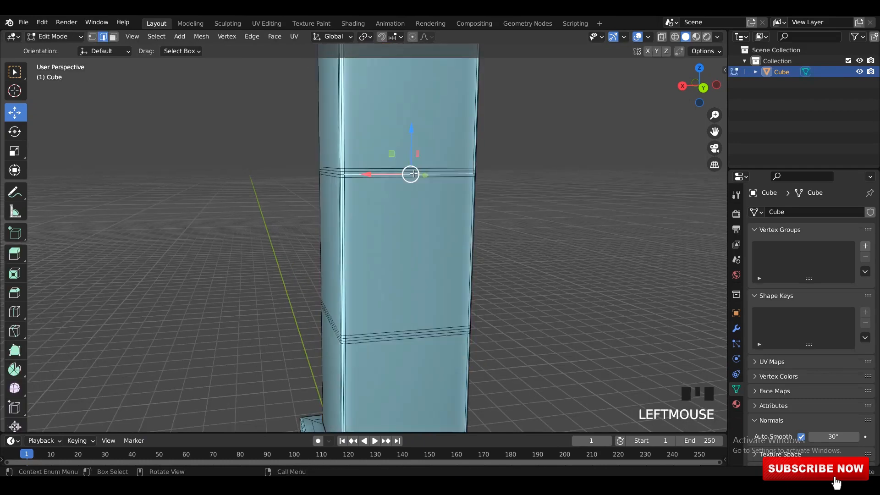
scroll(415, 165, "up", 1)
key("ctrl+z")
key("ctrl+z")
key("Tab")
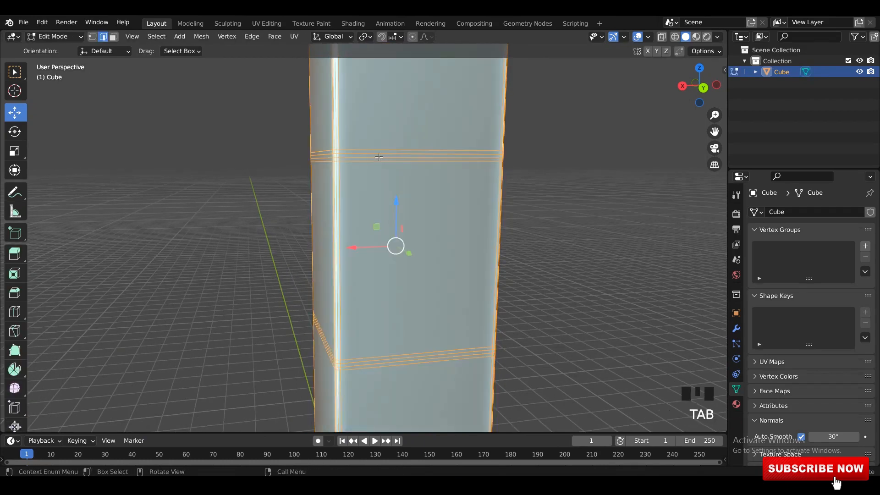
Step: Select the middle face loop of both beveled shaft seams and shrink them inward about 0.02 m to form grooves
left_click(343, 157)
scroll(342, 155, "up", 2)
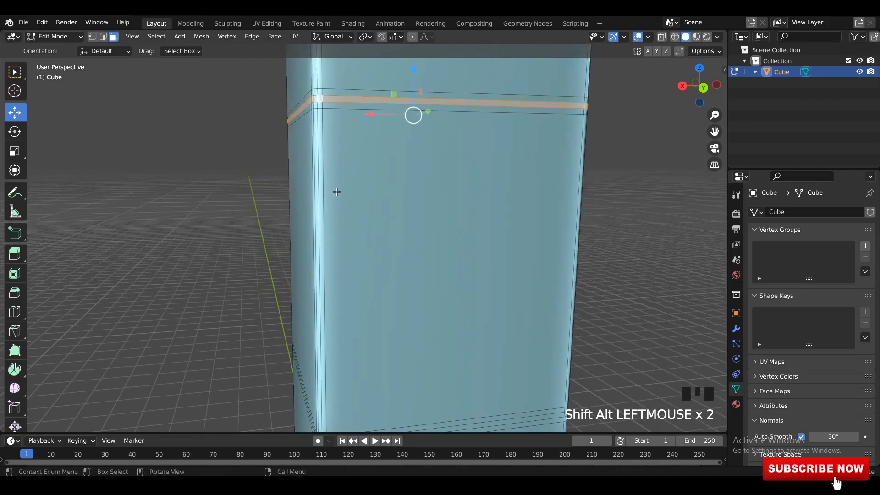
middle_click_drag(337, 192, 385, 220, "shift")
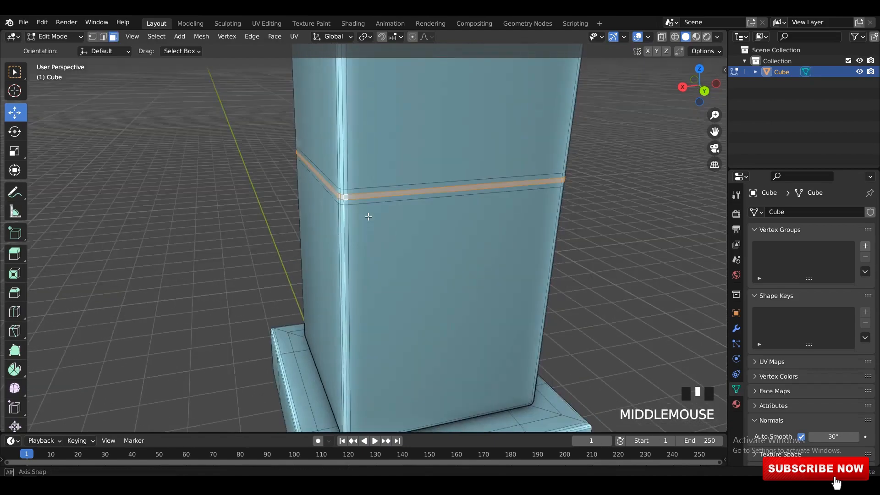
key("alt+s")
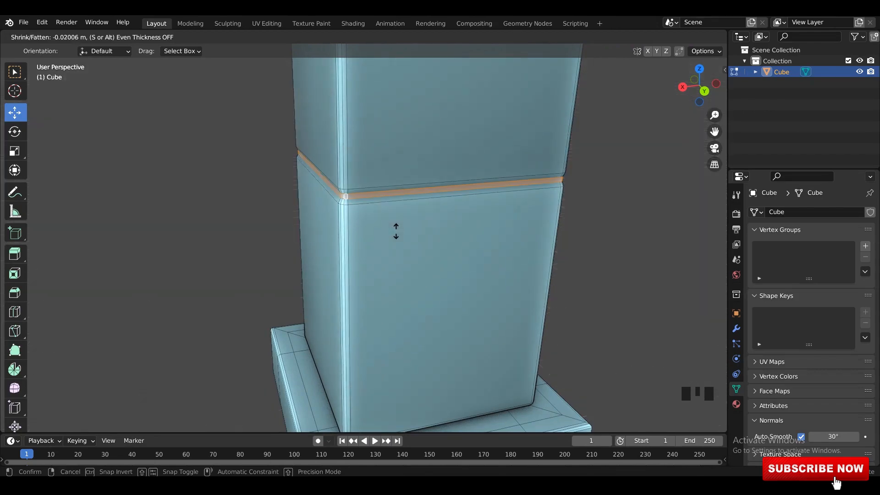
left_click(395, 231)
middle_click_drag(395, 231, 430, 204, "alt")
key("Tab")
key("Tab")
Step: Select both groove bands in the back orthographic view with X-ray on and try scaling them along Z about the median point
left_click(430, 192, "alt")
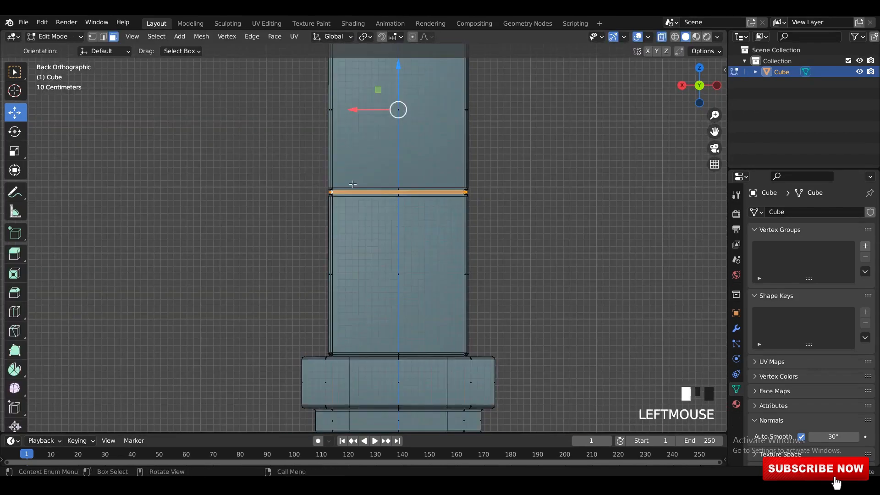
scroll(599, 242, "up", 2)
key("s")
left_click(524, 216)
scroll(524, 216, "down", 7)
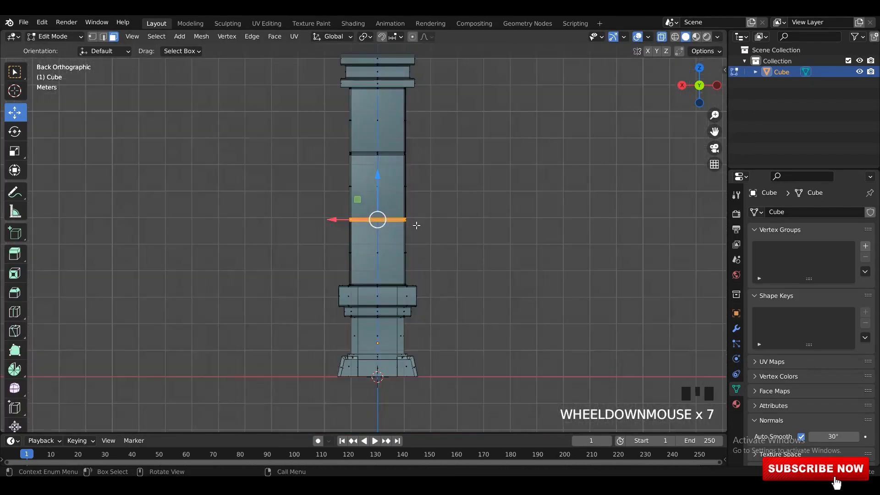
middle_click_drag(416, 226, 425, 304, "shift")
left_click_drag(312, 208, 483, 258, "shift")
scroll(391, 99, "up", 2)
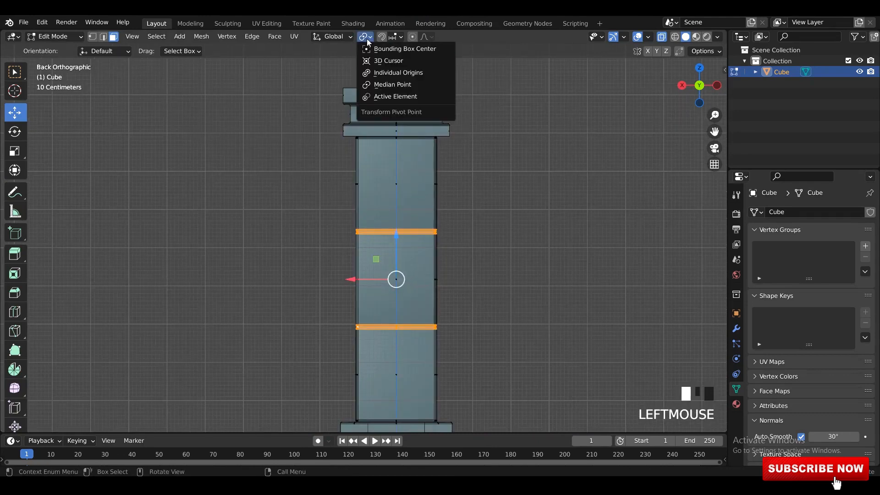
left_click(384, 84)
middle_click_drag(565, 252, 566, 239, "shift")
key("s")
key("z")
right_click(570, 259)
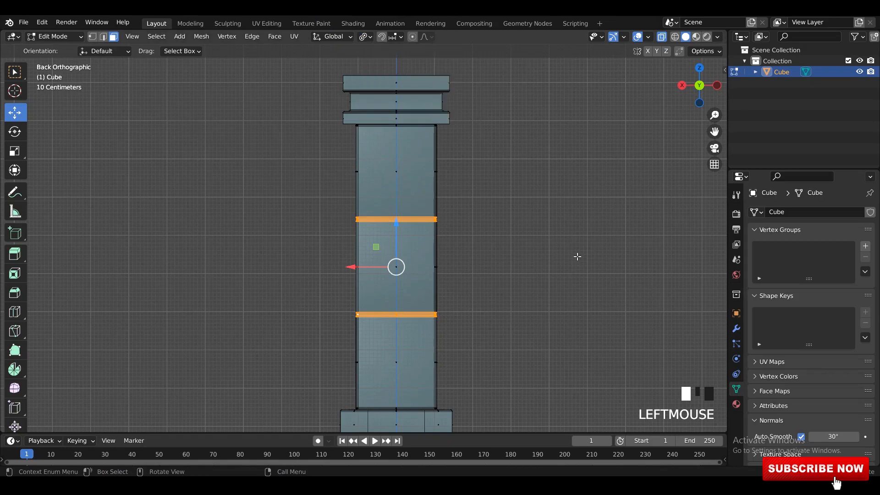
Step: Narrow both grooves to 0.651 along Z about their individual origins, turn X-ray off and return to object mode
key("s")
key("z")
left_click(512, 248)
key("alt+z")
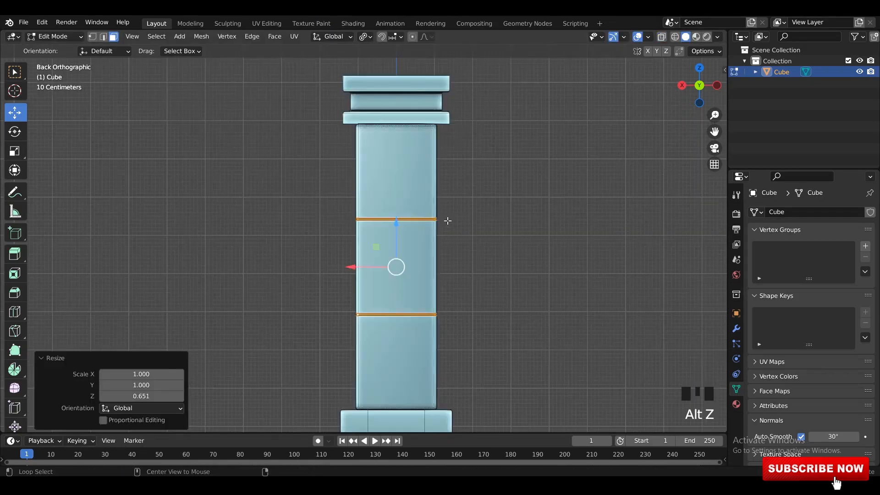
middle_click_drag(513, 248, 417, 206)
key("Tab")
scroll(464, 217, "down", 3)
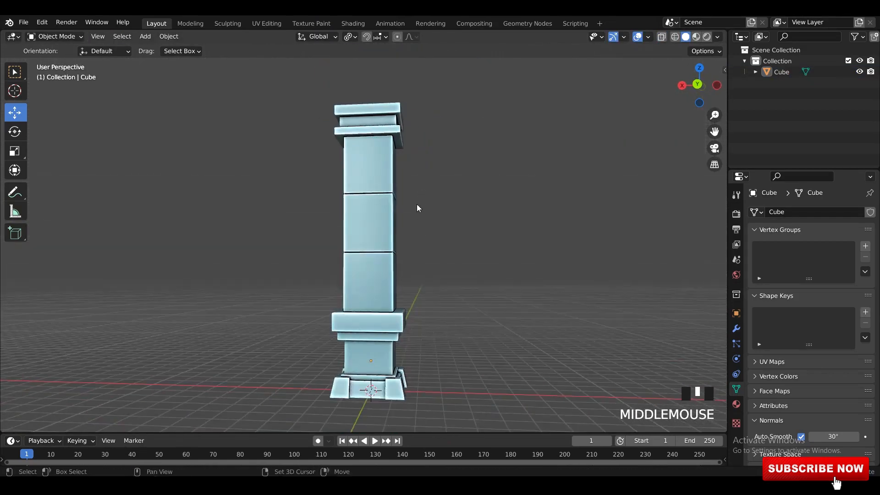
scroll(403, 302, "up", 2)
key("Tab")
key("l")
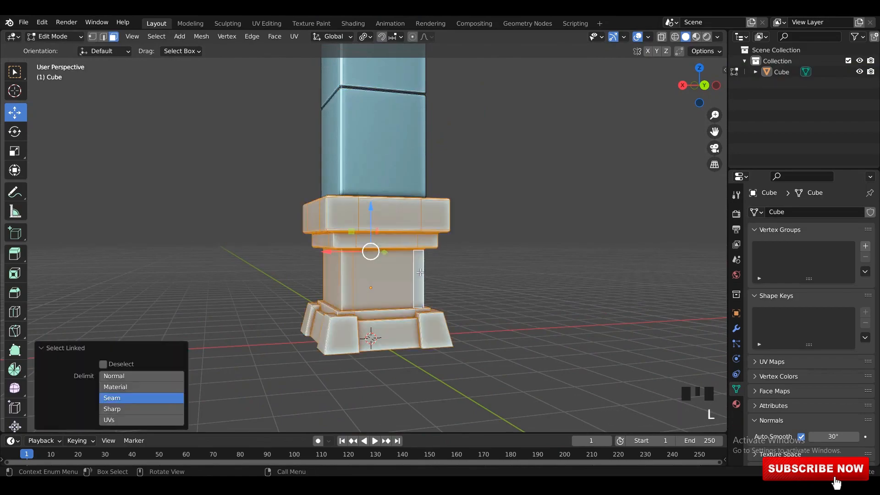
key("Tab")
left_click(496, 269)
Step: Extrude the top face of the capital upward about 3.13 m
scroll(495, 268, "down", 1)
middle_click_drag(418, 156, 395, 155)
scroll(395, 155, "down", 1)
middle_click_drag(390, 60, 416, 261, "shift")
scroll(392, 284, "up", 2)
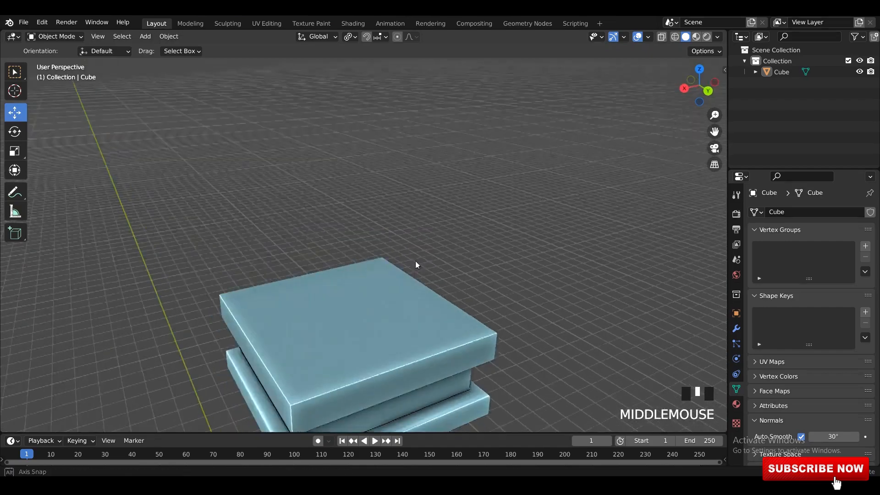
key("Tab")
left_click(376, 323)
left_click(376, 324)
middle_click_drag(376, 323, 369, 302)
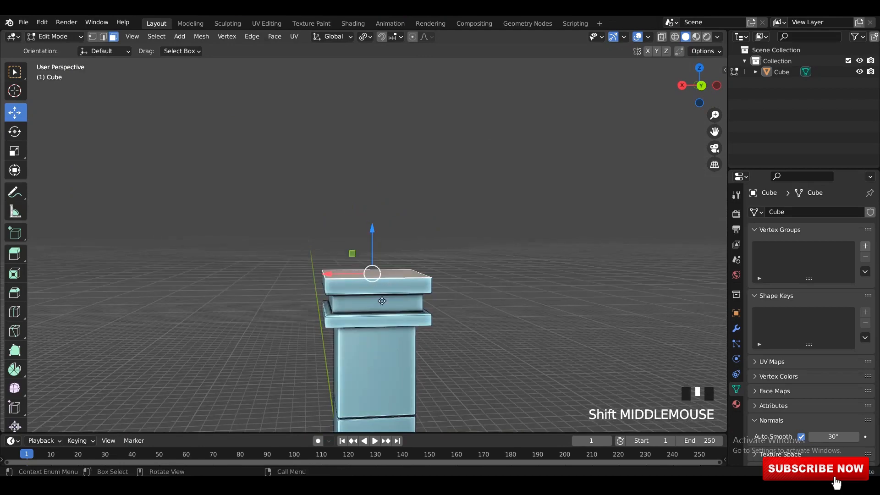
key("e")
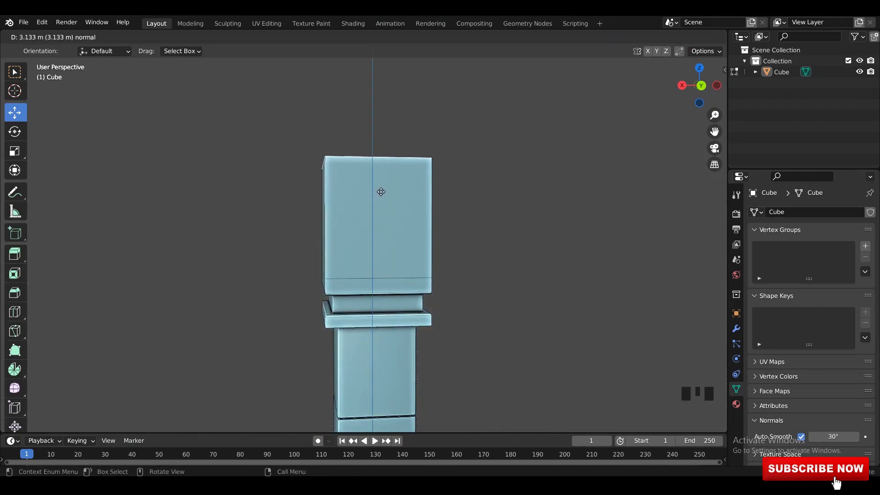
left_click(380, 192)
middle_click_drag(380, 191, 346, 244)
left_click(346, 245)
triple_click(347, 260, "alt+shift")
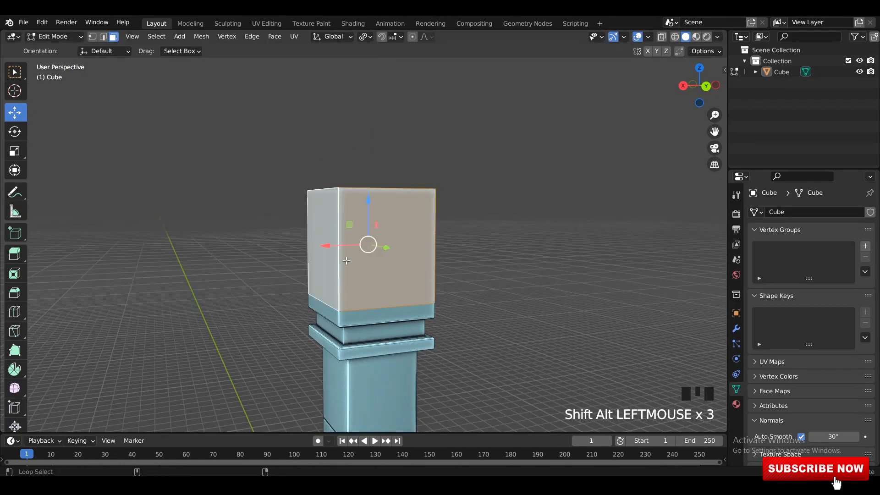
key("alt+s")
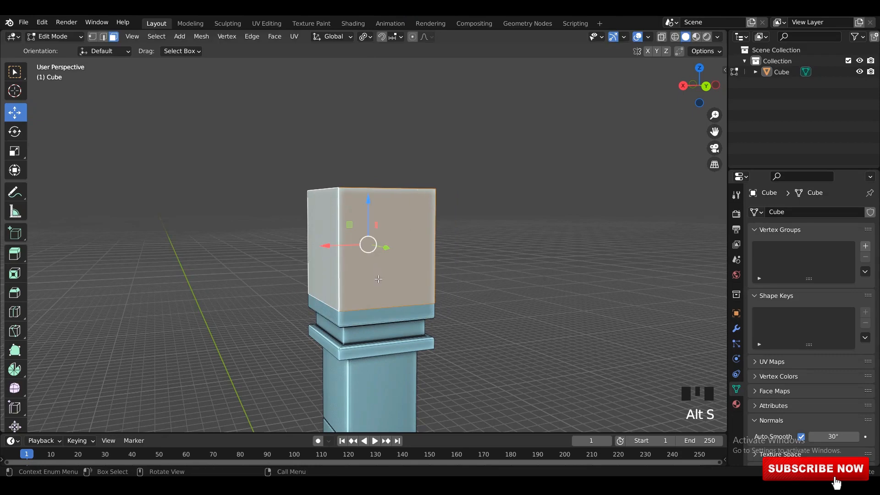
middle_click_drag(379, 279, 379, 264)
key("s")
key("z")
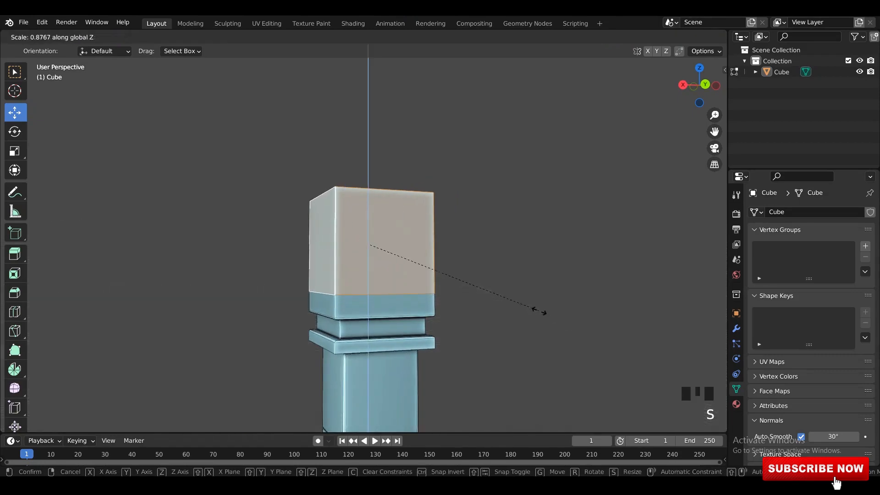
right_click(539, 311)
Step: Add a horizontal edge loop around the lower part of the extruded block on the capital
key("1")
left_click(406, 306)
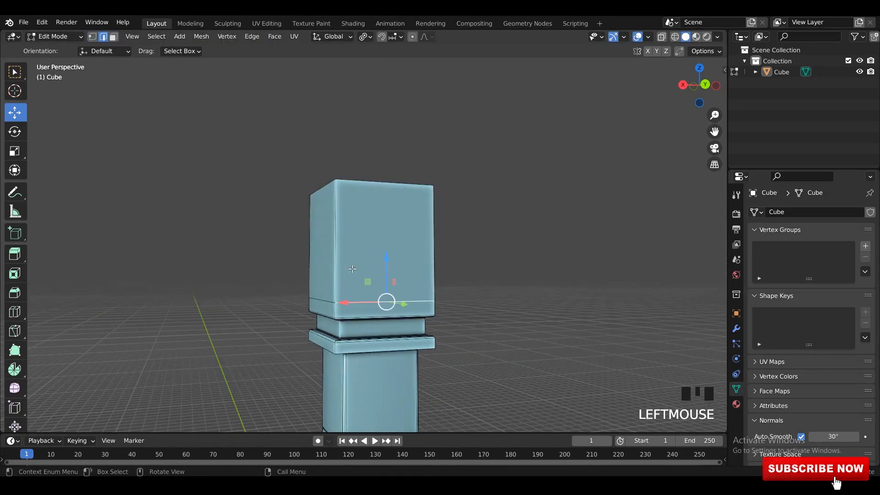
left_click(345, 267)
left_click(351, 295)
Step: Extrude the ring of side faces above the new loop and fatten it outward 1.32 m into an overhanging block
key("3")
left_click(358, 257)
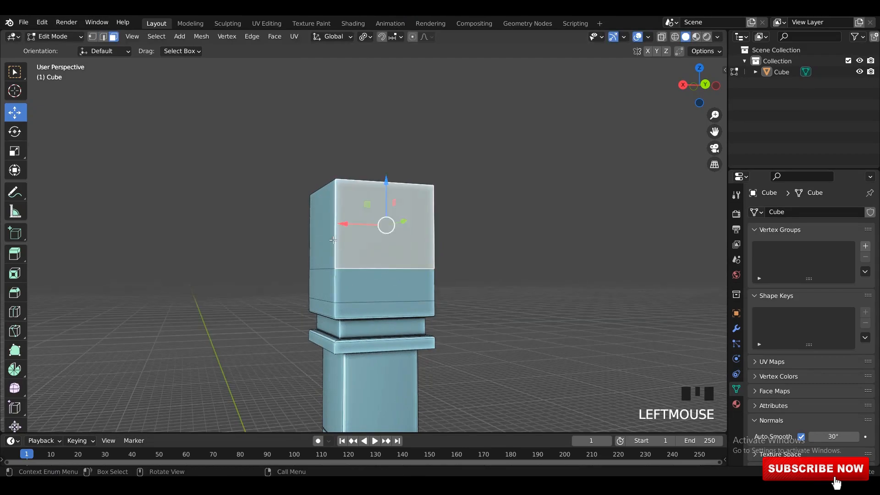
left_click(339, 250, "alt+shift")
left_click(337, 250, "alt+shift")
left_click(337, 250, "alt+shift")
middle_click_drag(370, 271, 358, 243, "shift")
key("e")
key("alt+s")
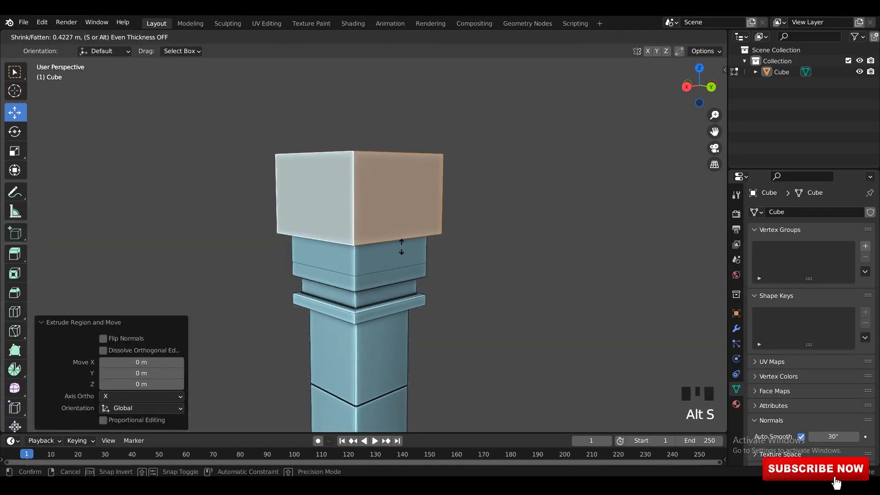
left_click(405, 231)
scroll(405, 231, "down", 3)
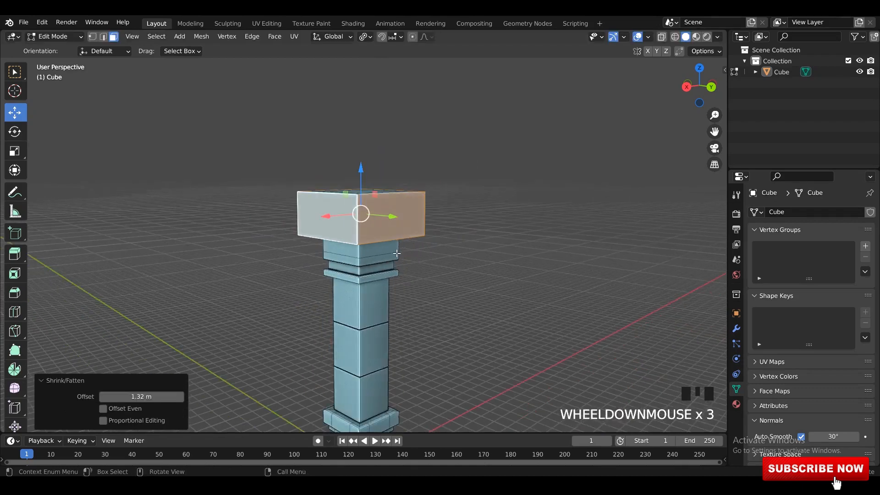
key("Tab")
Step: Bevel the inner edge loop under the overhanging block with a width of 0.76 m and 12 segments
middle_click_drag(454, 238, 407, 233, "shift")
scroll(378, 215, "up", 3)
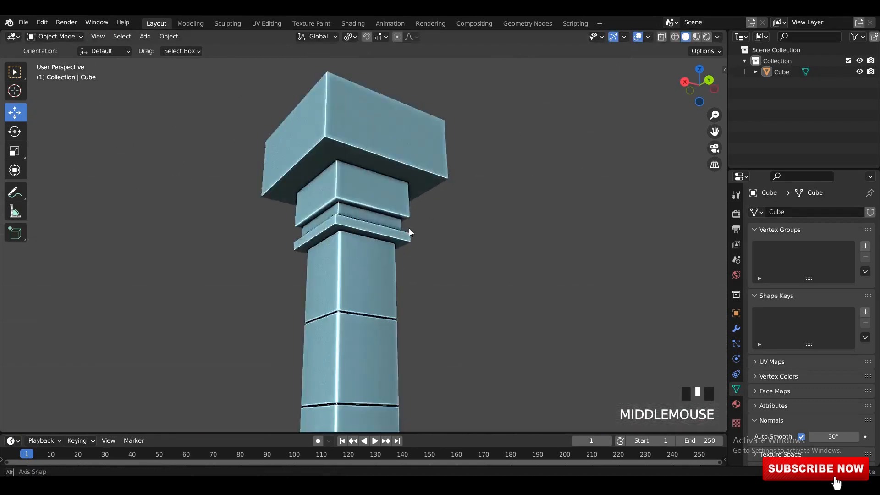
scroll(399, 252, "up", 3, "shift")
key("Tab")
left_click(355, 205)
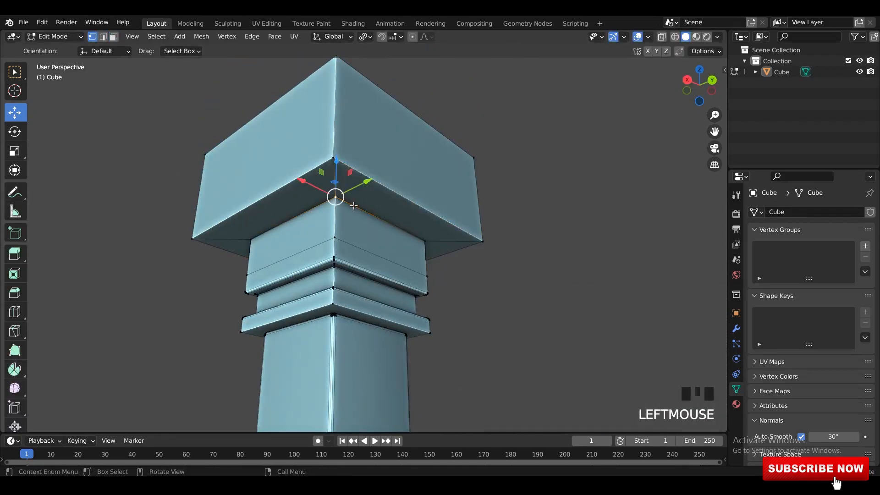
scroll(455, 235, "up", 1)
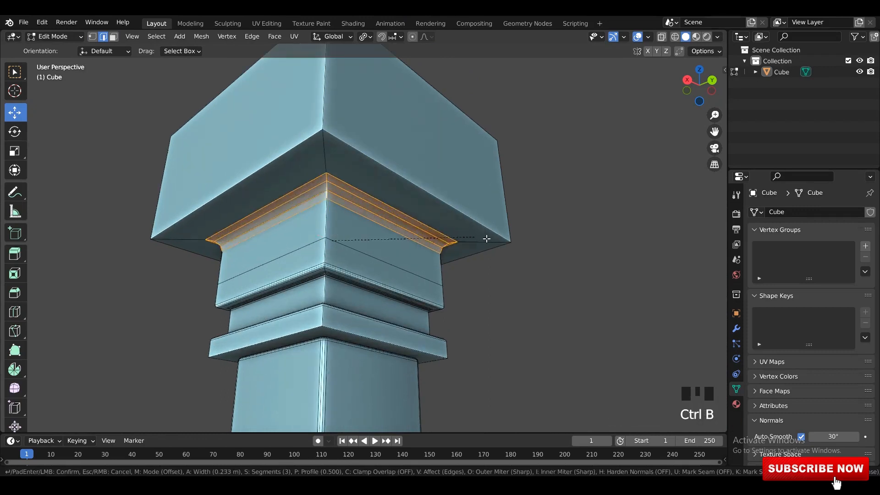
scroll(493, 239, "up", 1)
left_click(504, 235)
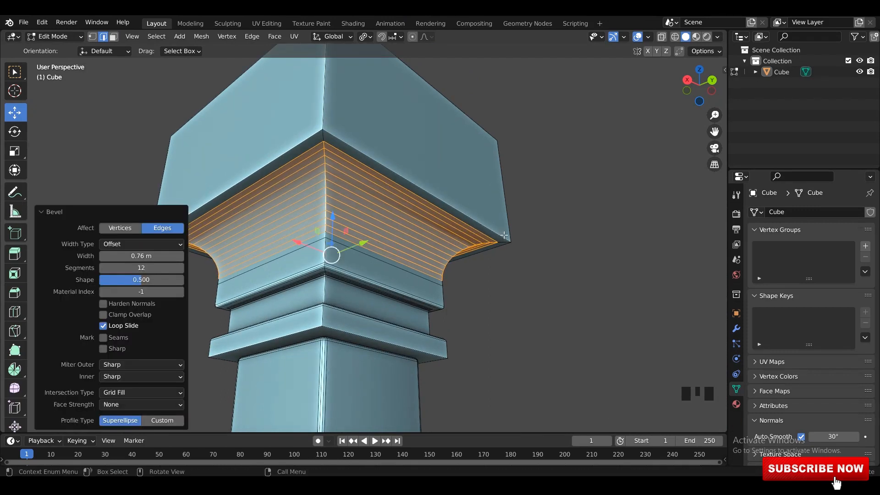
Step: Give the bevel the custom Cornice Molding profile with a width of 0.842 m and 27 segments, and return to object mode
left_click(156, 421)
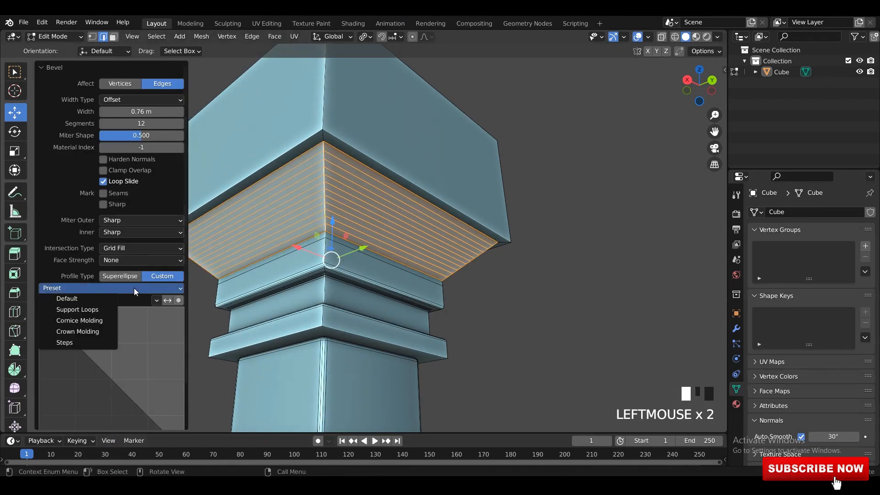
left_click(79, 321)
left_click_drag(137, 116, 146, 116)
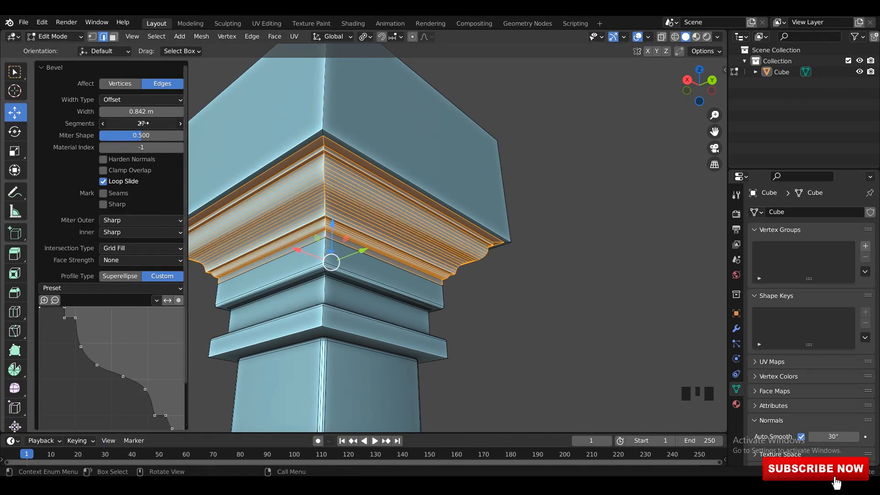
key("Tab")
right_click(429, 175)
left_click(428, 174)
Step: Deselect the pillar and save the file after checking the new cornice
scroll(518, 180, "down", 2)
middle_click_drag(518, 180, 498, 264)
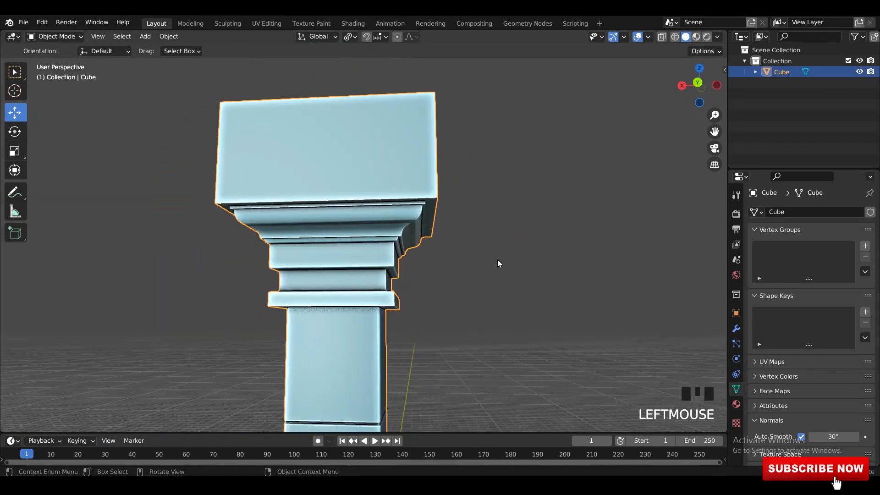
left_click(498, 260)
scroll(486, 250, "down", 2)
scroll(466, 207, "up", 2)
middle_click_drag(466, 207, 431, 175)
key("ctrl+s")
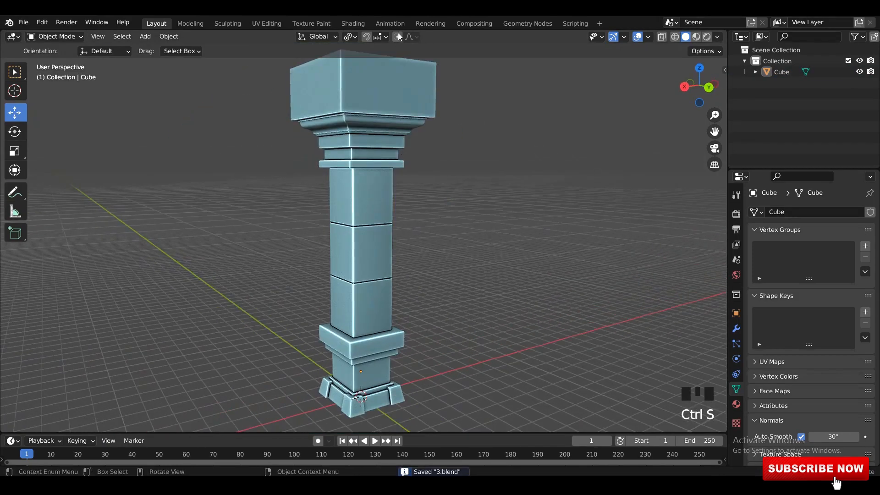
Step: Select the vertical corner edge loops of the capital and the overhanging block in edit mode
middle_click_drag(389, 92, 350, 177)
key("Tab")
scroll(357, 179, "up", 3)
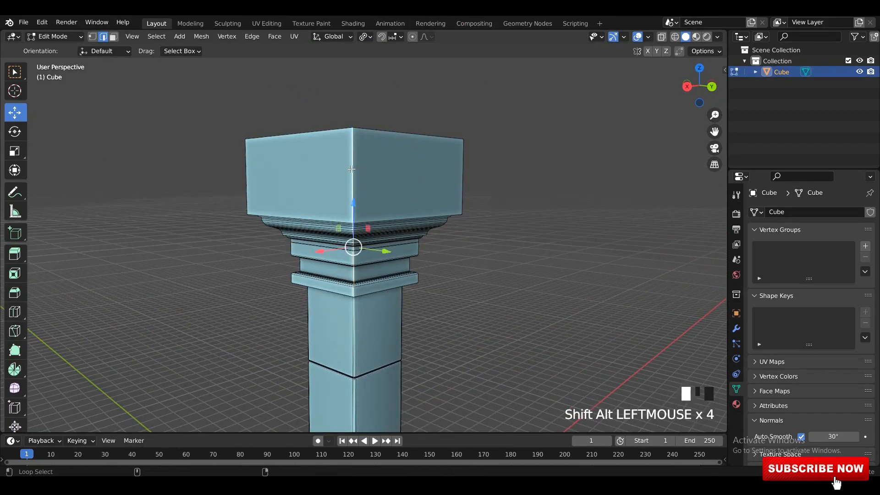
middle_click_drag(387, 175, 441, 227)
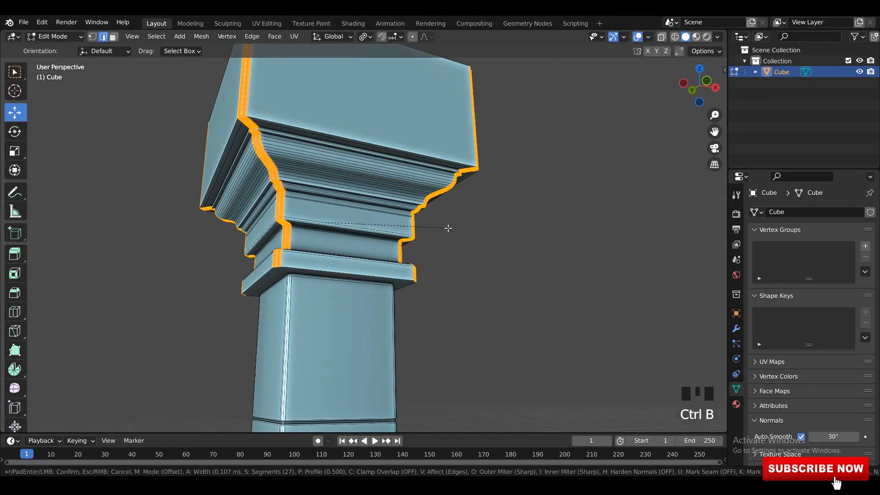
Step: Try to bevel the selected capital corner edges with 27 segments
left_click(426, 224)
left_click(121, 277)
key("ctrl+z")
Step: Bevel the selected corner edges of the capital slightly, return to object mode and deselect the pillar
middle_click_drag(436, 250, 463, 267)
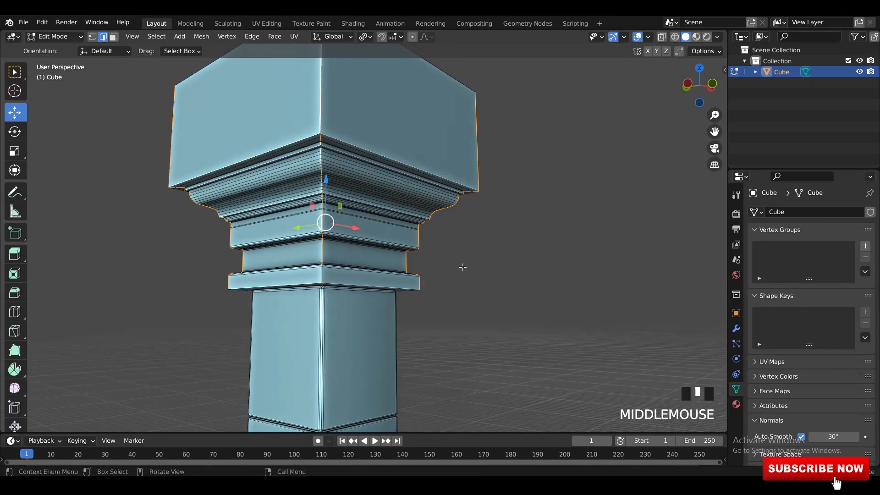
key("ctrl+b")
left_click(469, 268)
key("Tab")
scroll(497, 241, "down", 2)
middle_click_drag(497, 241, 388, 244)
left_click(389, 244)
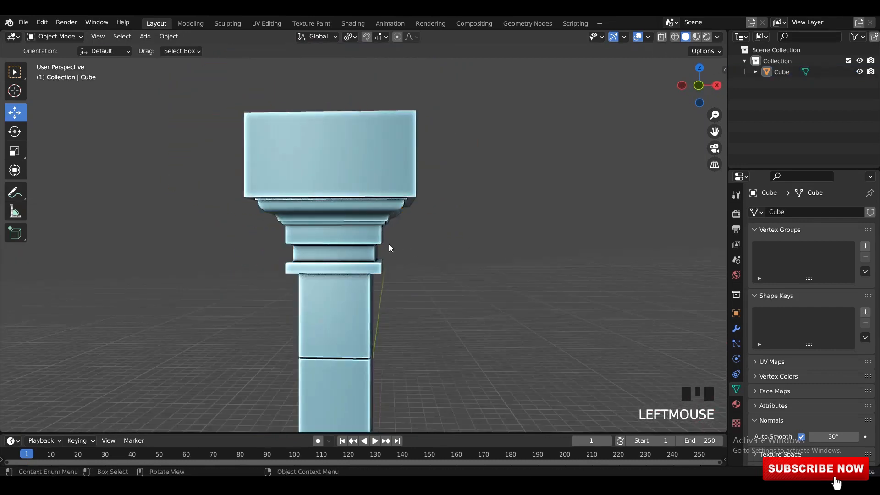
Step: Save the file with the beveled capital
scroll(389, 244, "down", 3)
middle_click_drag(358, 195, 384, 285)
key("ctrl+s")
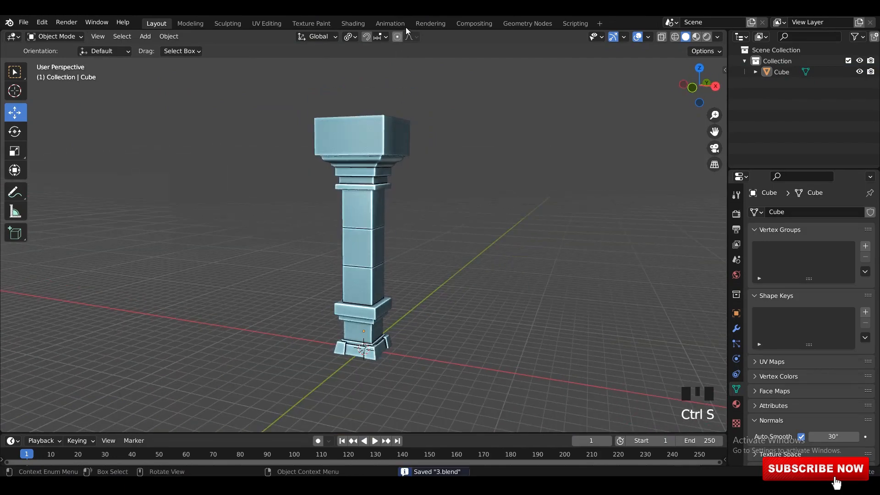
Step: Select the pillar and enter edit mode to work on its base
middle_click_drag(407, 30, 376, 294)
left_click(370, 255)
scroll(383, 278, "up", 2)
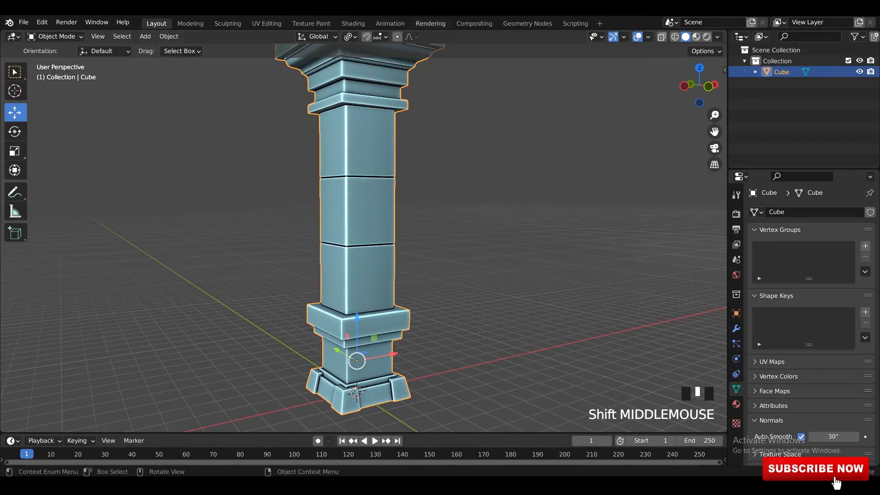
left_click(376, 183)
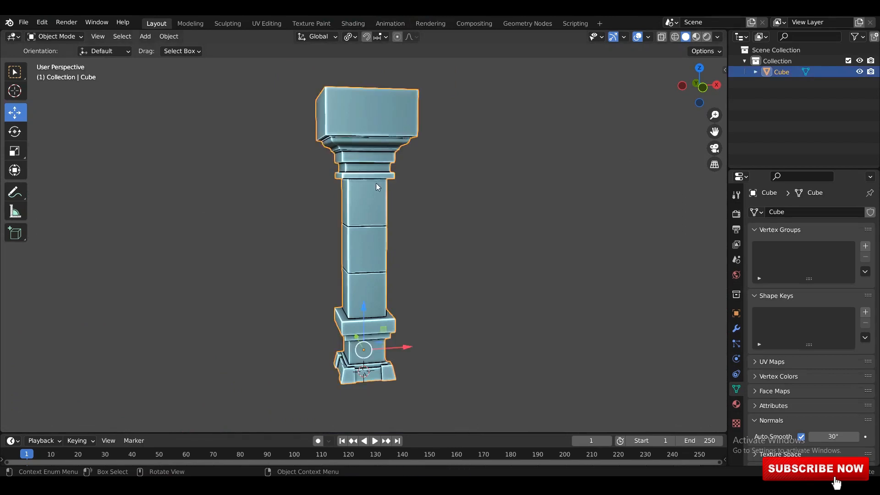
scroll(365, 235, "up", 1)
middle_click_drag(370, 288, 367, 240, "shift")
key("Tab")
Step: Duplicate the front middle face of the base's central block in place
scroll(365, 235, "up", 1)
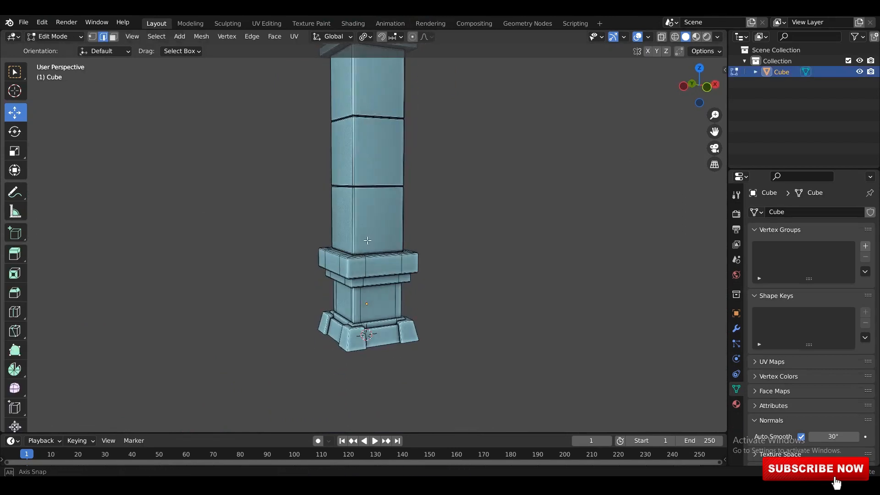
scroll(367, 241, "up", 3)
left_click(380, 219, "alt")
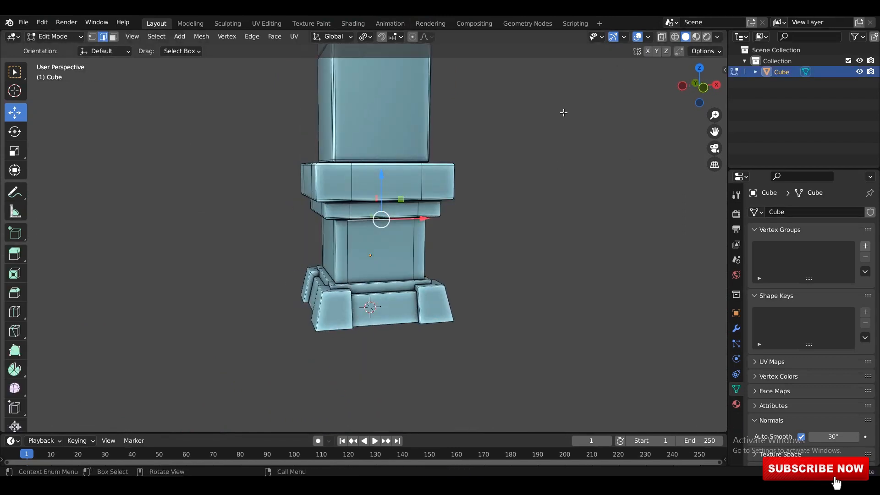
scroll(596, 96, "down", 2)
middle_click_drag(497, 194, 387, 230)
scroll(392, 224, "up", 3)
middle_click_drag(387, 230, 387, 138, "shift")
left_click(377, 291)
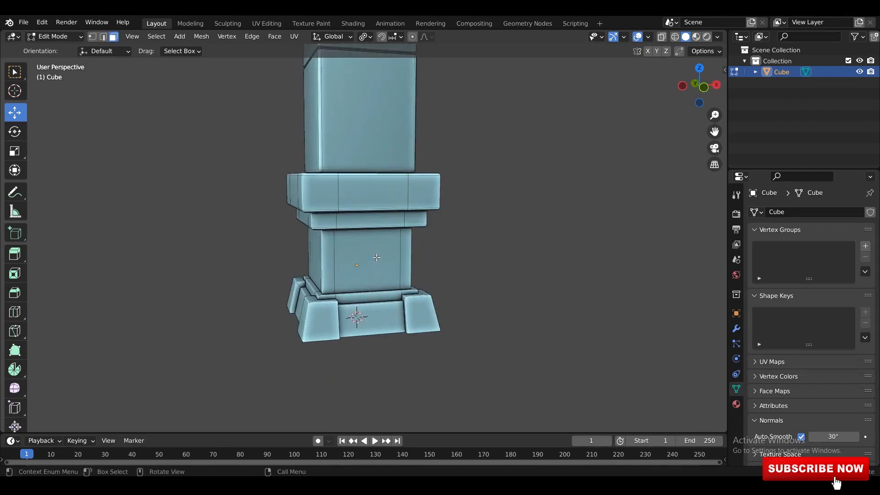
left_click(377, 257)
scroll(377, 258, "down", 4)
key("shift+d")
right_click(350, 349)
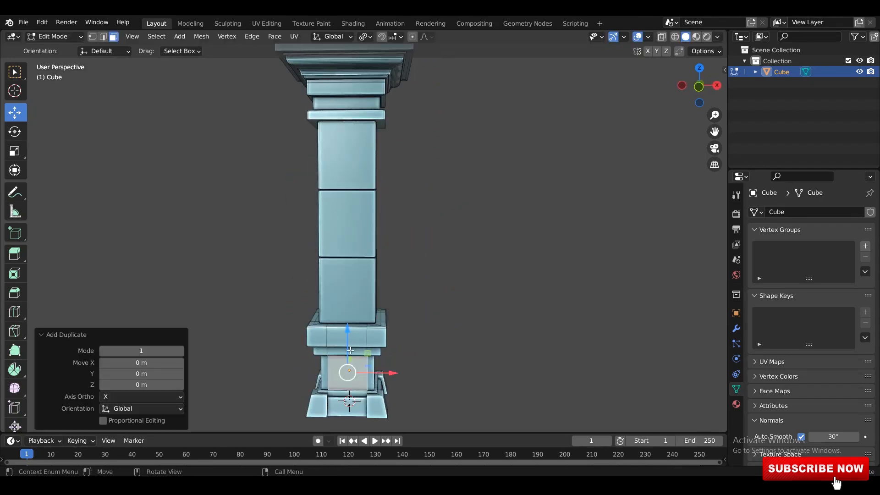
Step: Scale the duplicated face to 0.42 along X
middle_click_drag(351, 234, 393, 252)
key("KP_Decimal")
middle_click_drag(568, 298, 531, 279)
scroll(531, 280, "down", 2)
key("s")
key("x")
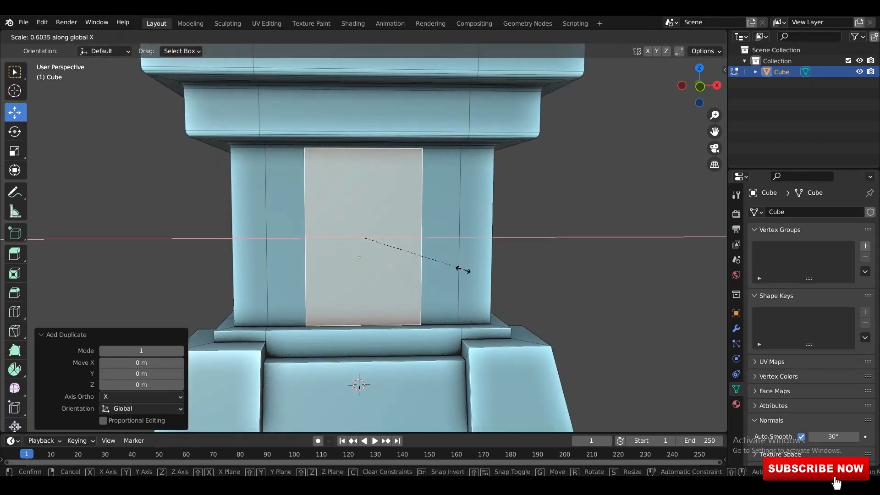
left_click(434, 261)
Step: Extrude the narrowed face outward into a protruding block on the front of the base
middle_click_drag(434, 261, 365, 270)
key("e")
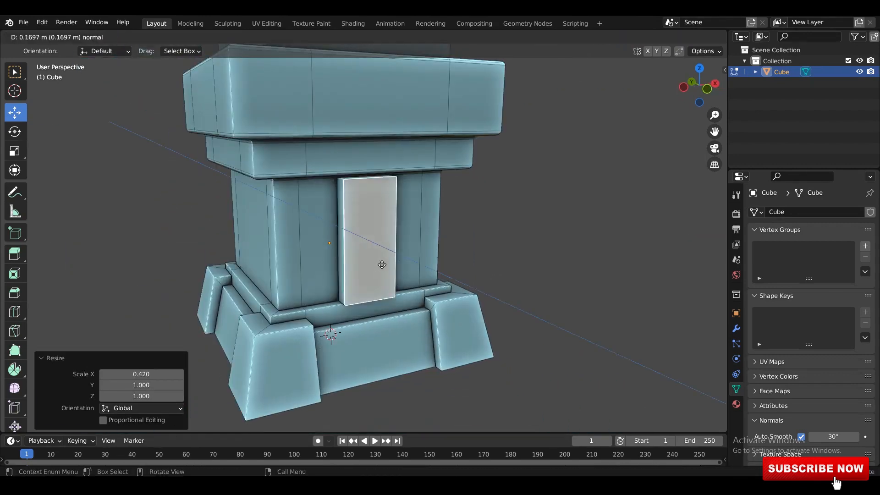
left_click(391, 259)
Step: Raise the top face of the protruding block about 0.081 m along Z
left_click(376, 183, "alt")
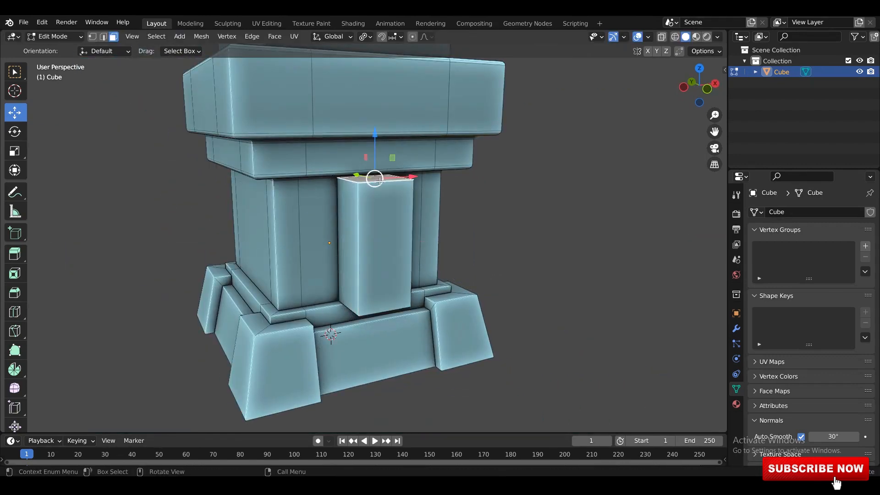
middle_click_drag(379, 182, 435, 215)
key("g")
key("z")
left_click(403, 330)
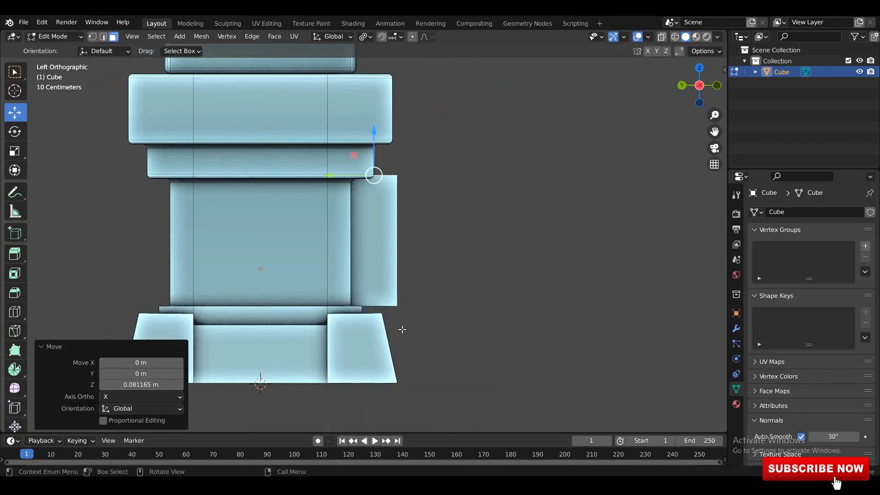
Step: Lower the bottom face of the protruding block along Z toward the foot of the base
middle_click_drag(402, 330, 380, 270)
left_click(379, 269)
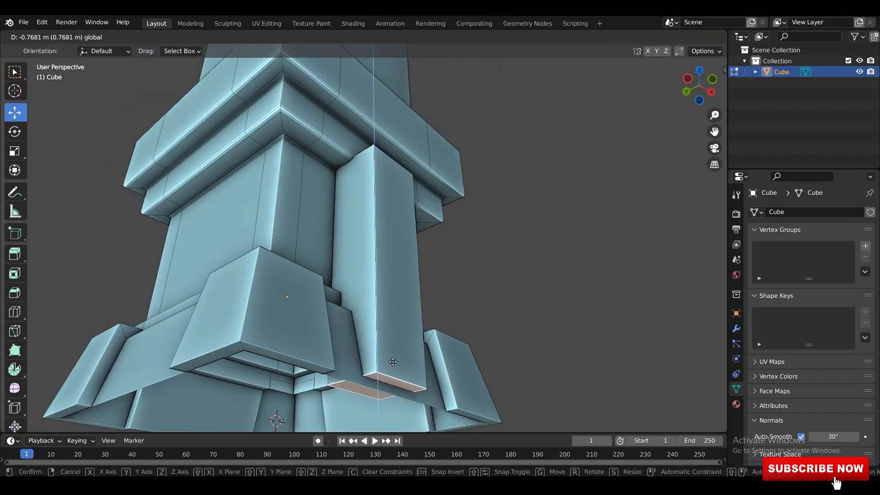
left_click(397, 344)
Step: Bevel the outer top edge of the protruding block about 0.22 m with one segment and return to object mode
middle_click_drag(371, 200, 380, 275)
key("2")
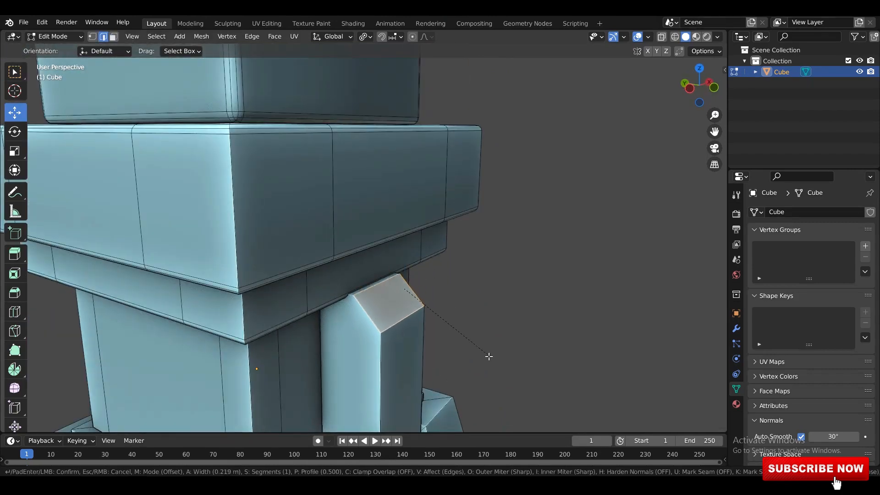
left_click(492, 361)
key("Tab")
scroll(476, 260, "down", 5)
left_click(477, 260)
middle_click_drag(477, 260, 426, 255)
Step: Lower the block's bottom face another 0.231 m along Z to reach the bottom of the base
left_click(381, 303)
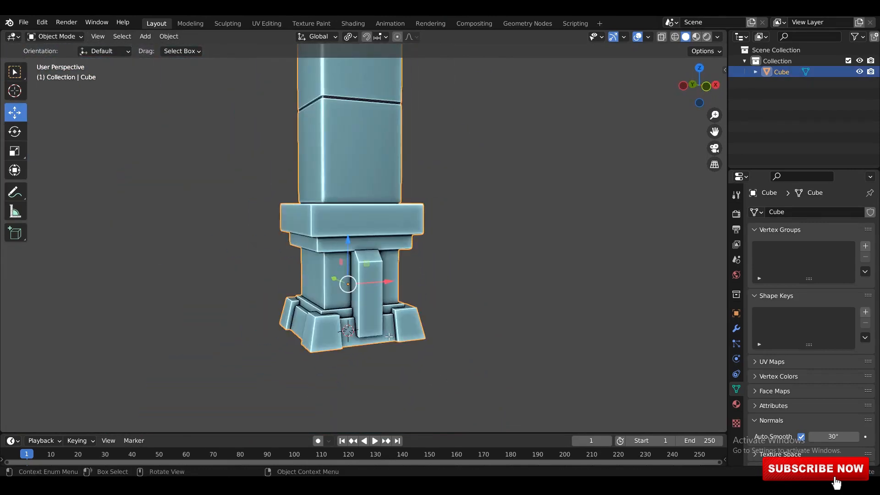
key("Tab")
mouse_move(381, 308)
middle_mouse_down()
mouse_move(385, 273)
mouse_move(380, 320)
middle_mouse_up()
key("KP_1")
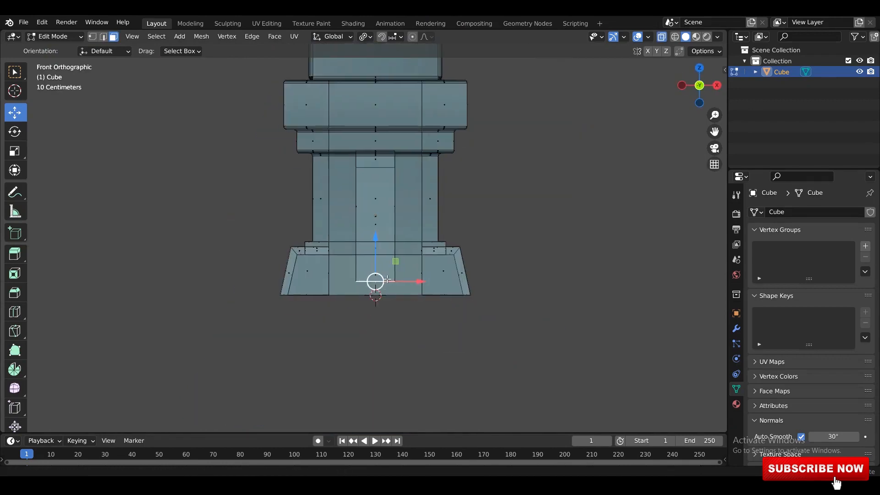
key("g")
key("z")
left_click(387, 260)
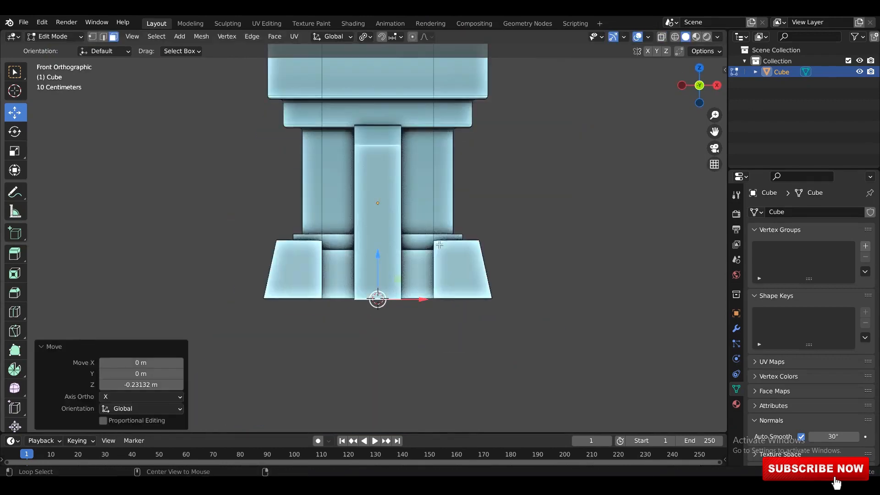
key("Tab")
scroll(516, 189, "down", 3)
Step: Select the whole protruding block, duplicate it and move the copy up about 4.24 m onto the shaft
key("Tab")
left_click(374, 247)
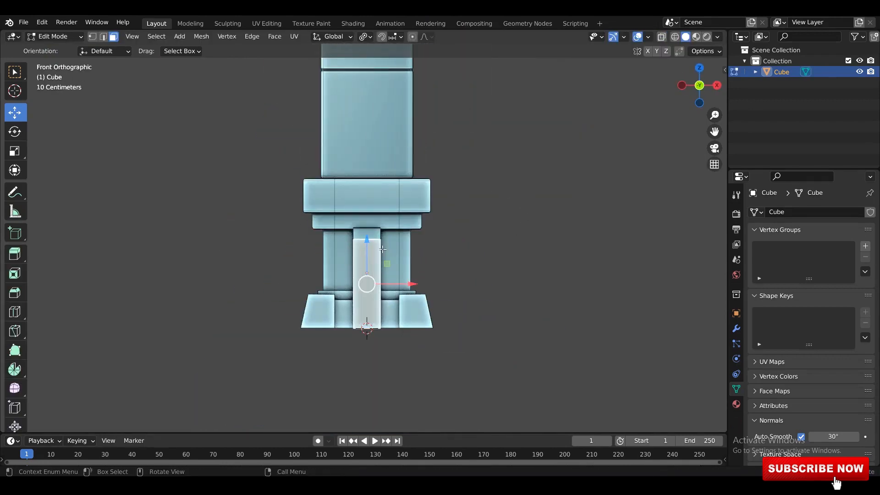
key("ctrl+l")
scroll(390, 258, "down", 2)
key("Escape")
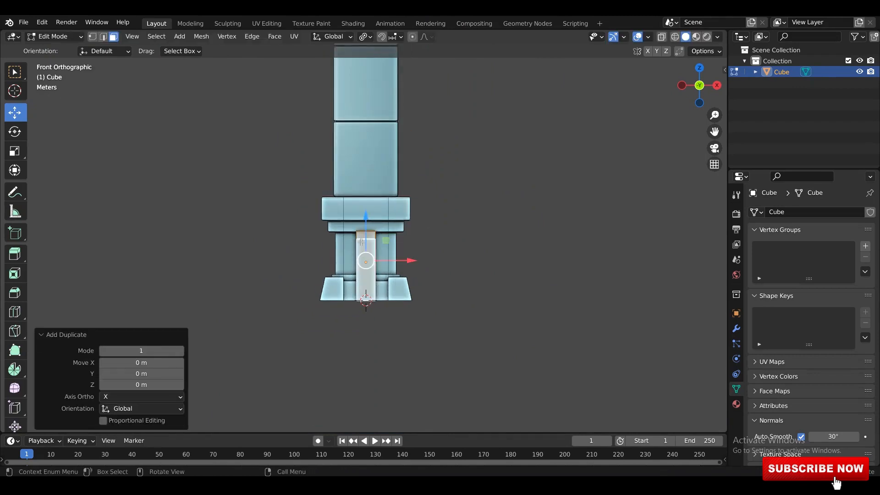
left_click(382, 104)
Step: Dissolve the edge between the flat top and the sloped face of the copied block
mouse_move(395, 144)
middle_mouse_down()
mouse_move(403, 150)
mouse_move(382, 143)
middle_mouse_up()
scroll(390, 197, "up", 5)
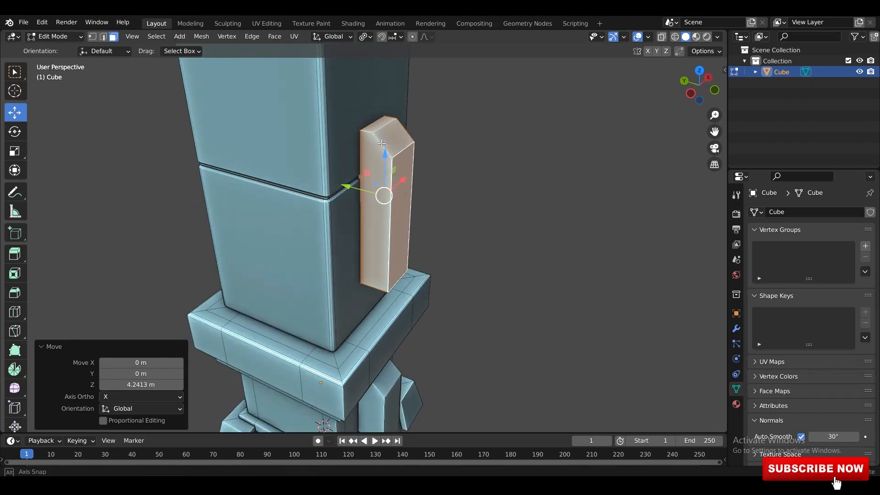
key("1")
key("x")
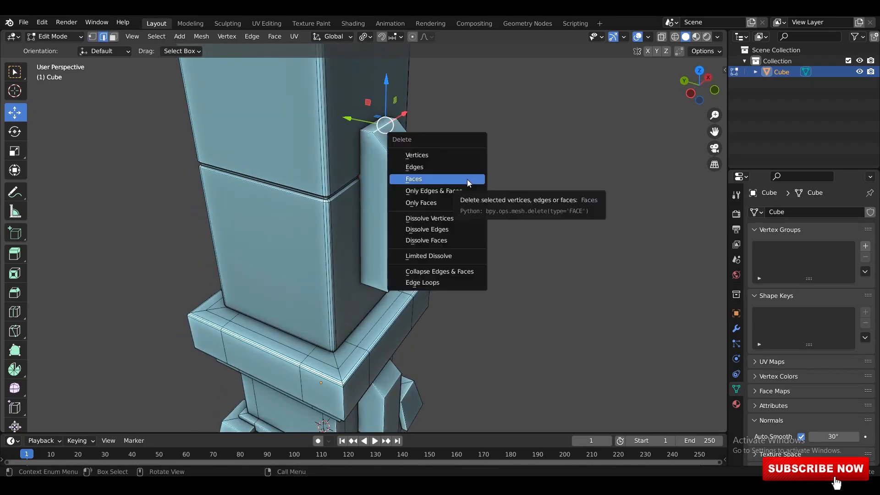
left_click(444, 226)
Step: Move the front face of the copied block about 0.263 m along Y toward the shaft, using X-ray
key("3")
left_click(405, 178)
middle_click_drag(405, 178, 481, 192, "alt")
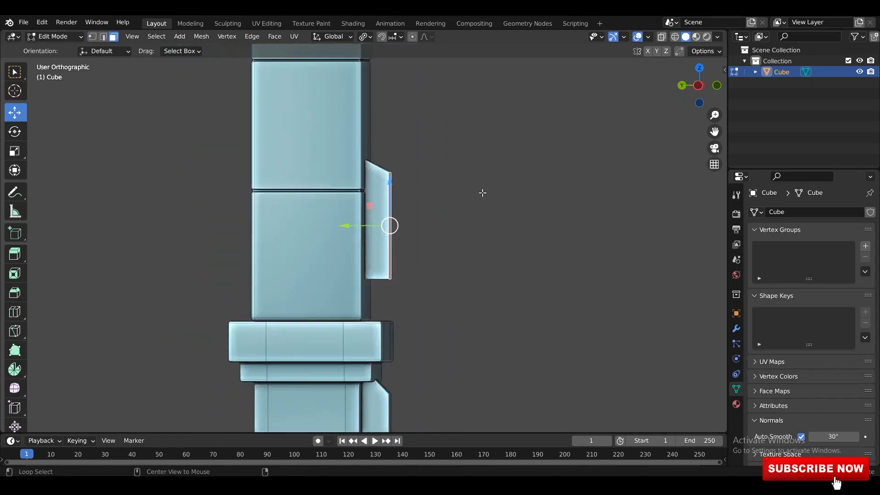
key("alt+z")
left_click_drag(365, 223, 357, 223)
middle_click_drag(401, 163, 376, 174)
key("alt+z")
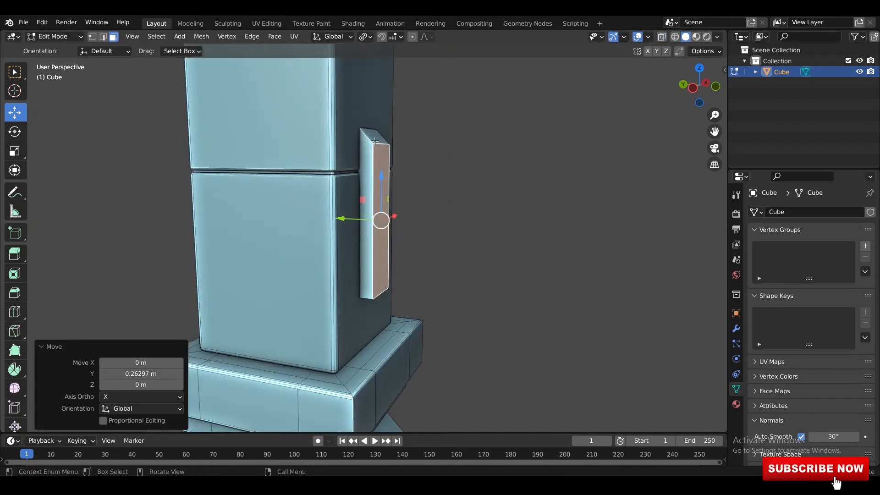
Step: Flatten the sloped top face of the copied block by scaling it to 0 along Z
left_click(374, 138)
key("s")
key("z")
key("0")
key("Return")
Step: Raise the copied block's bottom face about 0.333 m along Z and extrude it down to the lower molding, using X-ray
middle_click_drag(489, 207, 373, 294)
left_click(373, 295)
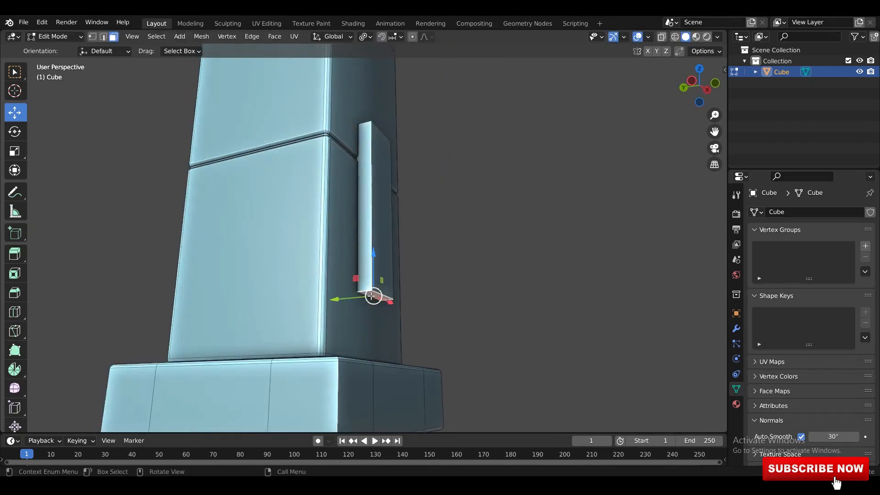
key("KP_1")
key("alt+z")
key("g")
left_click(371, 220)
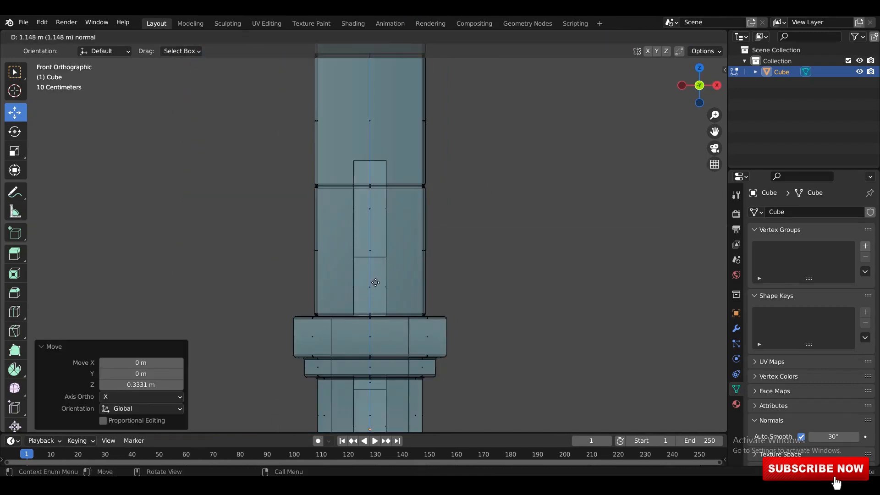
left_click(374, 287)
Step: Extrude the side faces of the strip's lower section and push them outward with Shrink/Fatten to form a wider foot
middle_click_drag(374, 288, 472, 314)
key("alt+z")
key("e")
key("Escape")
key("alt+s")
left_click(479, 260)
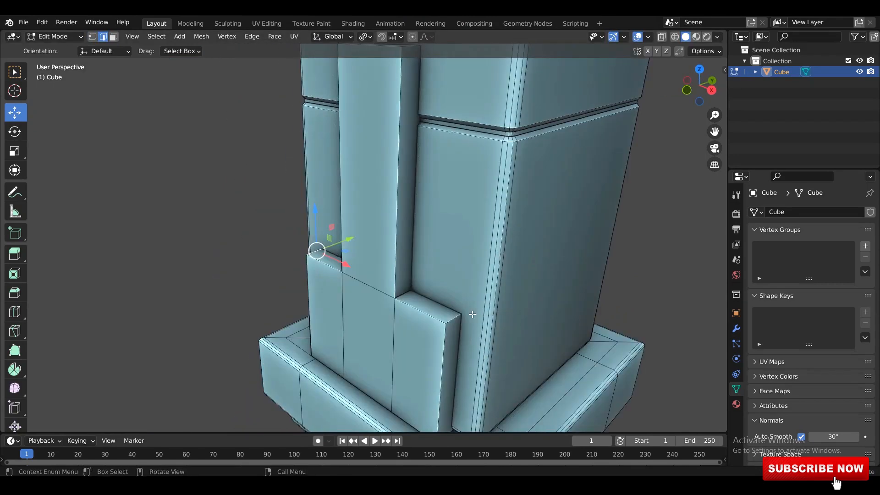
Step: Lower the outer top edges of the strip's widened foot along Z to slope its shoulders
middle_click_drag(399, 306, 376, 284)
key("g")
key("z")
left_click(373, 286)
scroll(373, 286, "down", 2)
scroll(376, 285, "down", 4)
key("g")
key("shift+x")
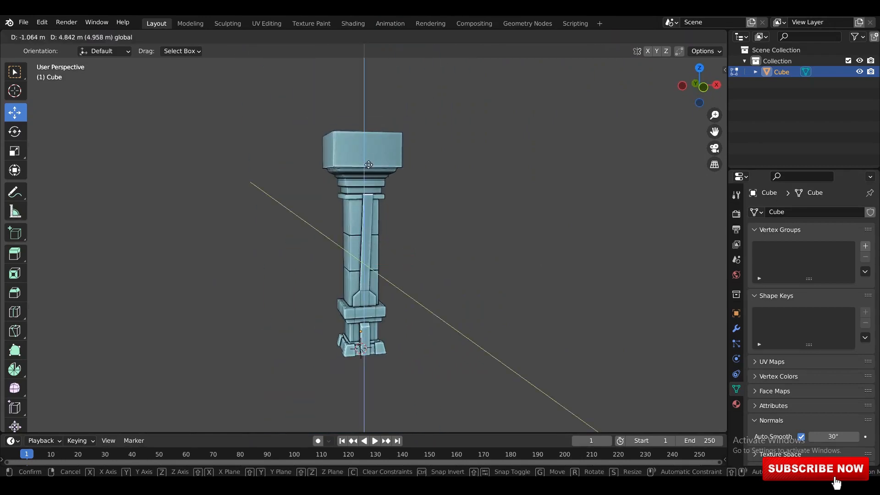
left_click(368, 164)
key("ctrl+z")
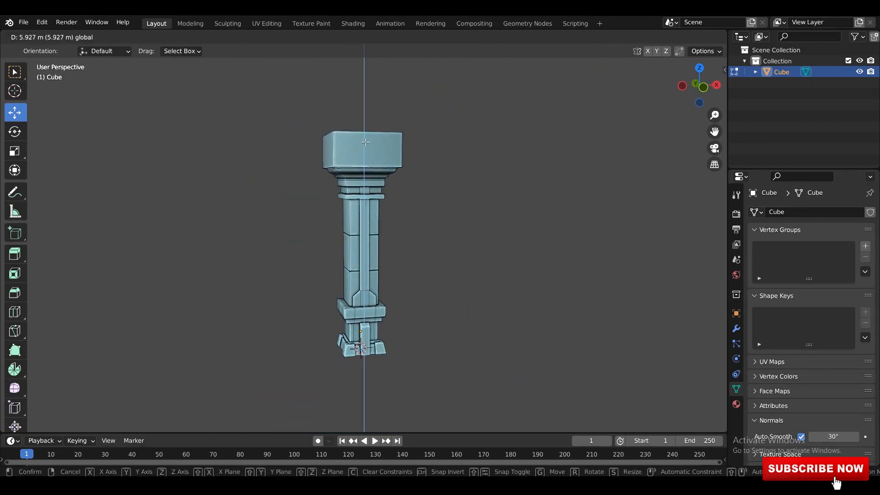
Step: Move the strip's top face about 5.93 m up along Z into the capital
left_click(365, 142)
scroll(367, 172, "up", 8)
middle_click_drag(419, 228, 360, 293)
scroll(387, 228, "down", 8)
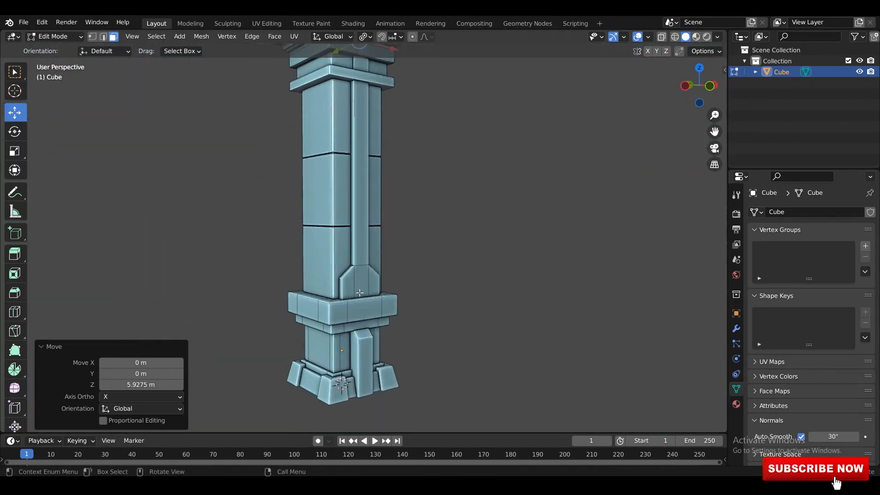
Step: Select the whole linked shaft strip and move it about 0.146 m along Y into the shaft, using X-ray
left_click(360, 293)
key("ctrl+l")
key("KP_Decimal")
key("ctrl+KP_3")
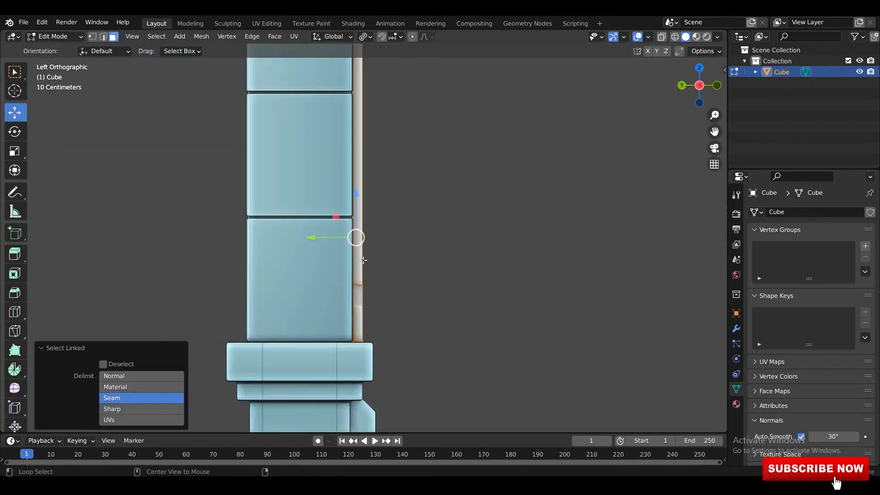
key("alt+z")
mouse_move(331, 237)
left_mouse_down()
mouse_move(339, 235)
mouse_move(326, 240)
left_mouse_up()
left_click(509, 274)
key("alt+z")
middle_click_drag(495, 236, 399, 230)
key("grave")
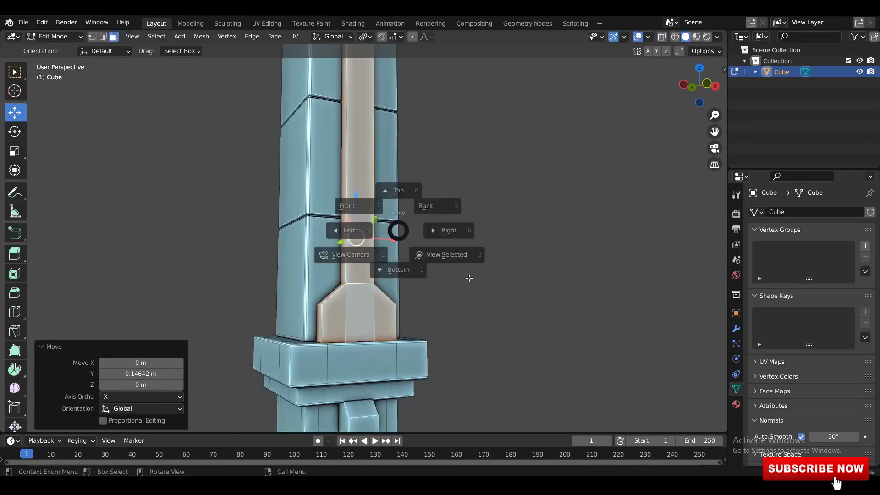
left_click(470, 276)
middle_click_drag(469, 277, 505, 280)
Step: Return to Object Mode and apply all transforms to the pillar object
key("Tab")
left_click(452, 261)
middle_click_drag(452, 261, 421, 254)
scroll(422, 257, "down", 3)
middle_click_drag(345, 282, 367, 342)
left_click(356, 270)
key("ctrl+a")
key("a")
Step: Select the linked meshes of the shaft strip and the base block and separate them into their own object
key("Tab")
key("l")
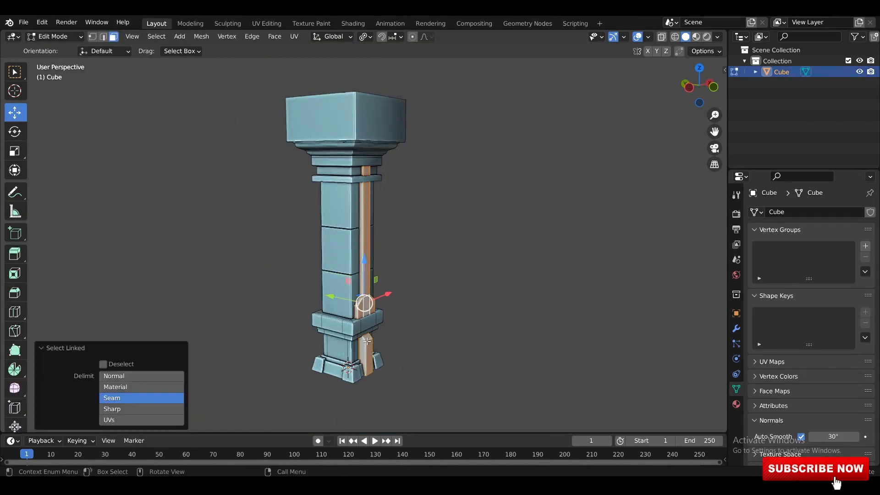
key("p")
key("s")
key("Tab")
Step: Apply all transforms to the separated strip object and save the file
left_click(370, 298)
key("ctrl+a")
left_click(369, 298)
key("ctrl+a")
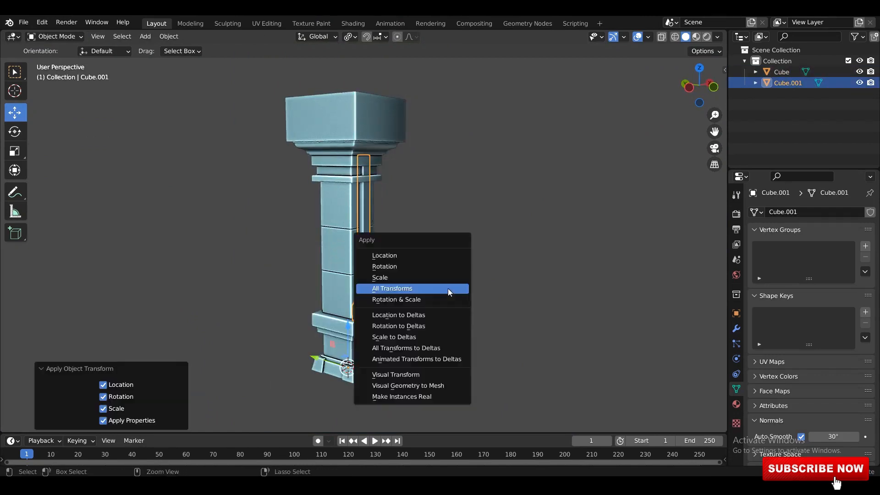
left_click(448, 288)
key("ctrl+s")
Step: Add a Mirror modifier with the X and Y axes enabled to the strip object and save the file
left_click(736, 328)
left_click(788, 212)
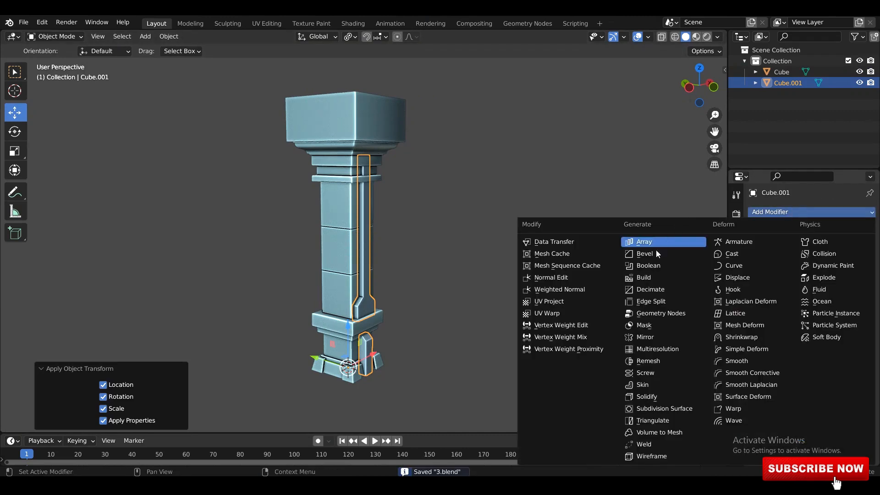
left_click(641, 337)
middle_click_drag(435, 240, 820, 285)
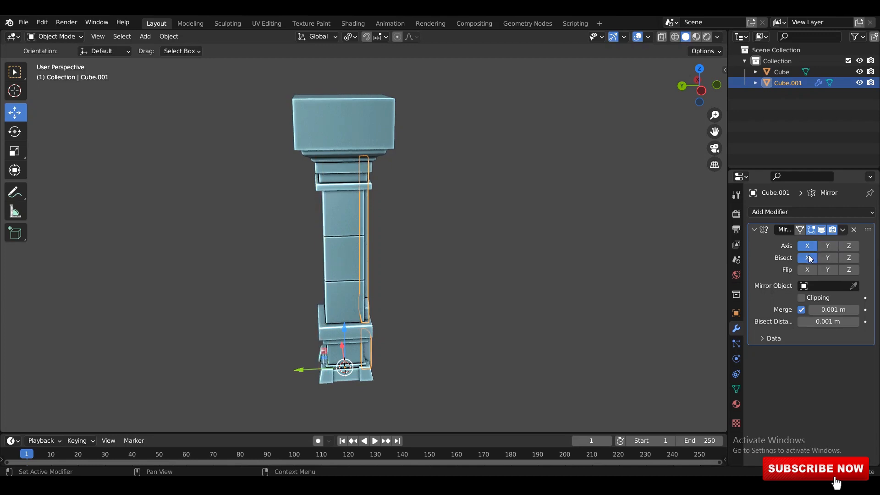
middle_click_drag(484, 229, 818, 253)
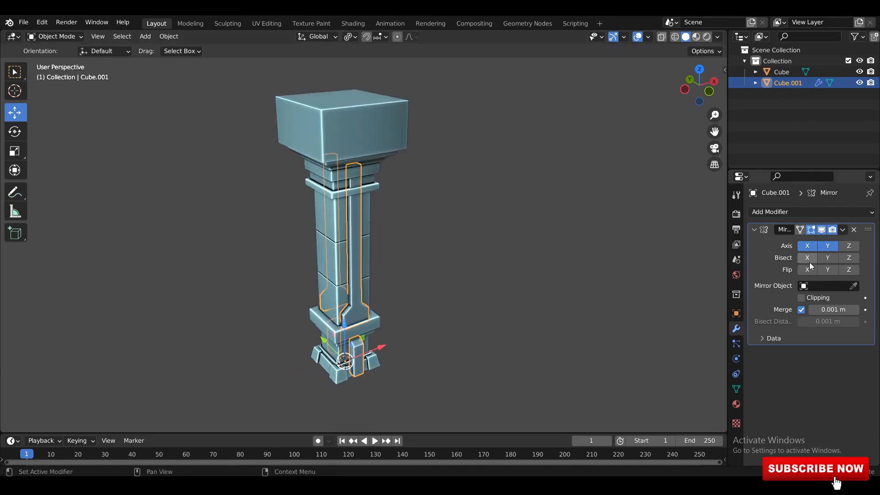
middle_click_drag(550, 247, 591, 243)
left_click(512, 232)
key("ctrl+s")
middle_click_drag(512, 232, 400, 169)
key("ctrl+s")
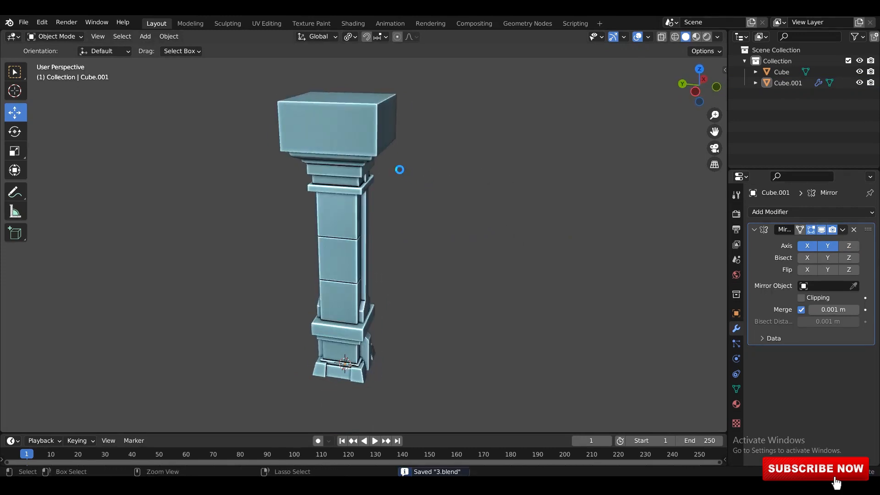
Step: Duplicate the mirrored strip object in top view and rotate the copy 90° about Z onto the adjacent pillar sides
middle_click_drag(424, 231, 366, 230)
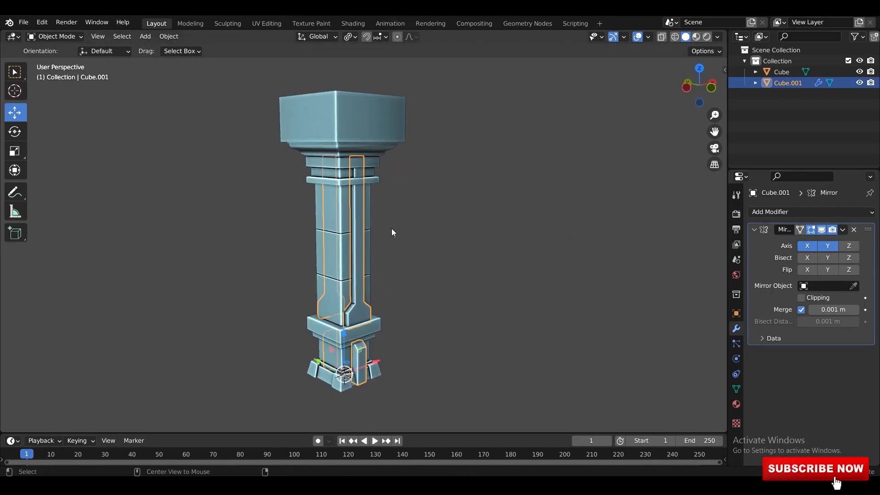
key("KP_3")
key("KP_7")
key("shift+d")
key("0")
key("Return")
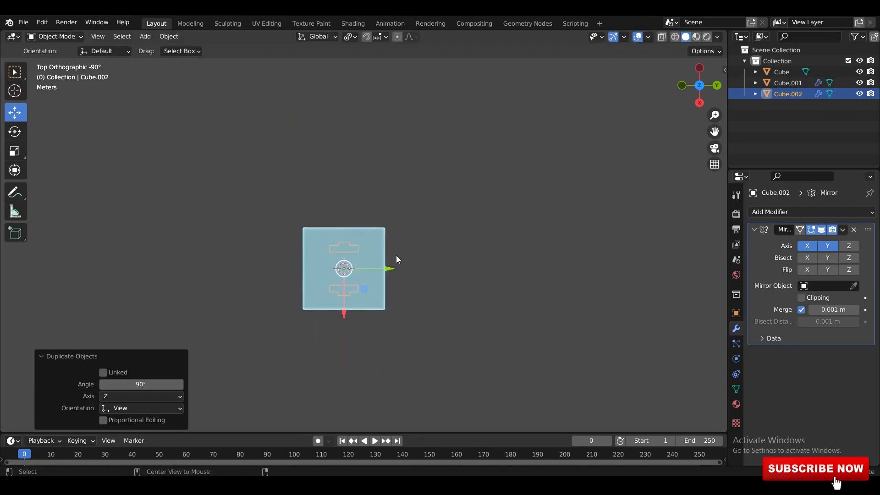
key("alt+z")
middle_click_drag(397, 255, 440, 192)
left_click(472, 205)
key("alt+z")
left_click_drag(434, 108, 235, 396)
middle_click_drag(235, 396, 439, 268)
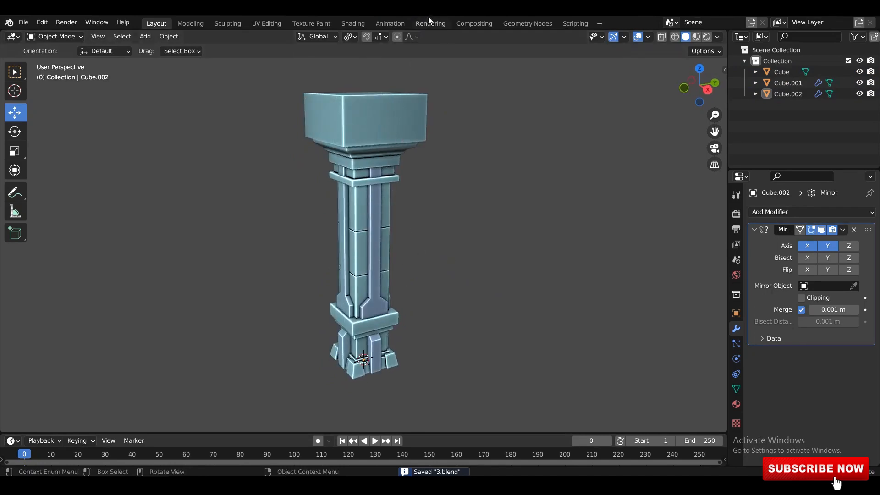
Step: Remove the Mirror modifier from both the rotated copy and the original strip object
left_click(420, 133)
middle_click_drag(462, 141, 468, 188)
left_click(381, 180)
left_click(853, 229)
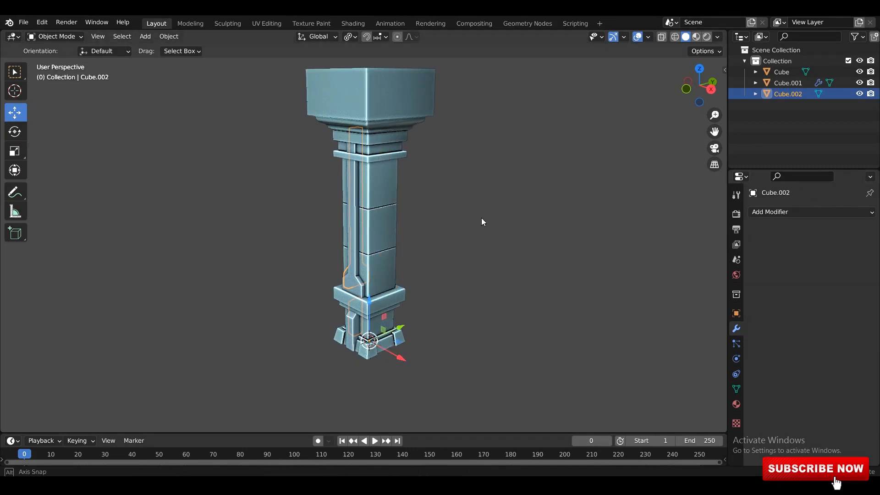
left_click(364, 221)
middle_click_drag(481, 219, 877, 241)
left_click(854, 230)
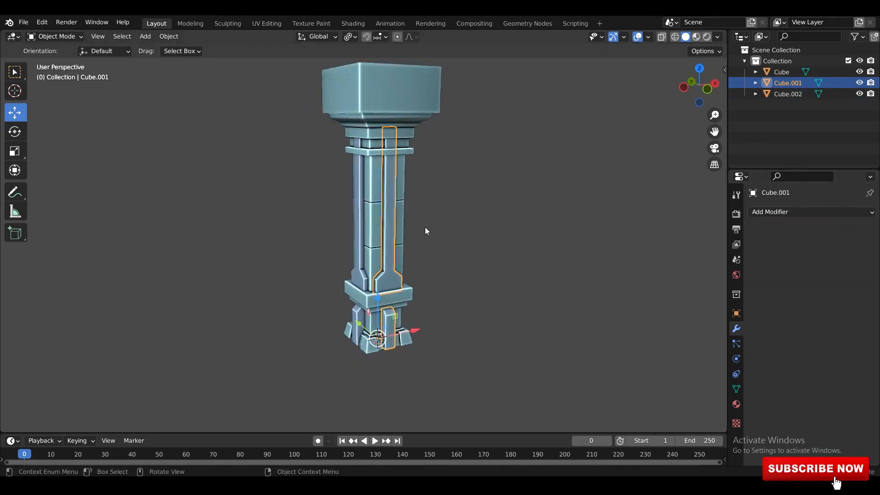
Step: Delete the rotated copy of the strip object
middle_click_drag(425, 227, 386, 216)
left_click(362, 232)
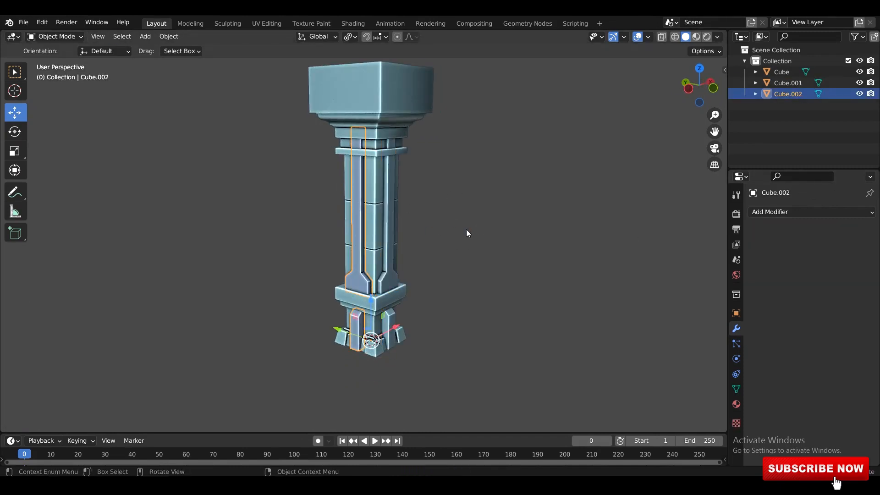
key("Delete")
Step: Look over the pillar in the Shading workspace and switch to the UV Editing workspace
left_click(342, 25)
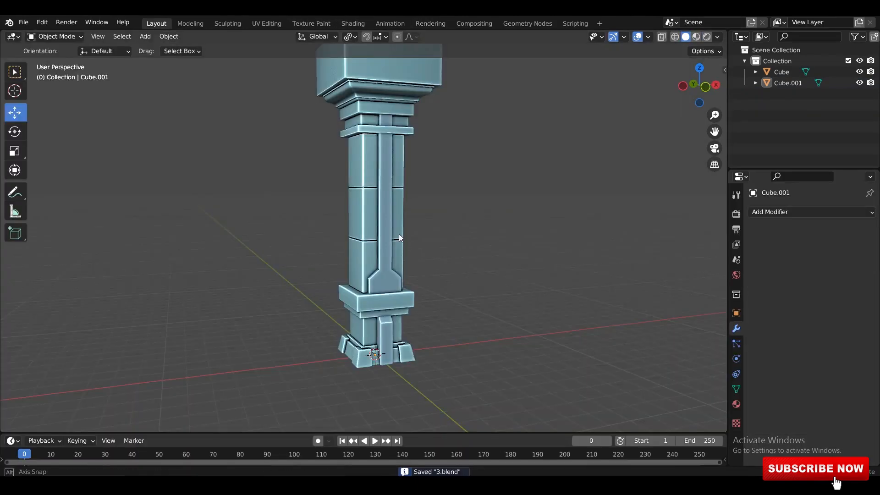
key("a")
middle_click_drag(399, 236, 463, 160)
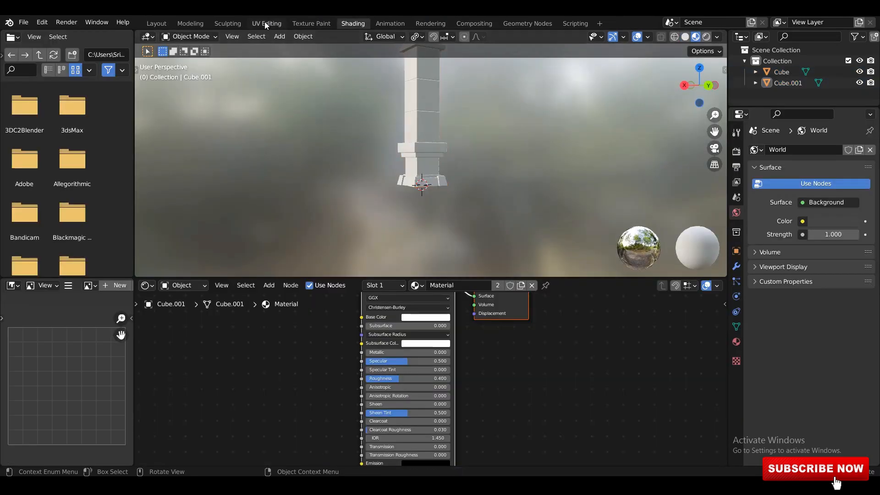
left_click(266, 23)
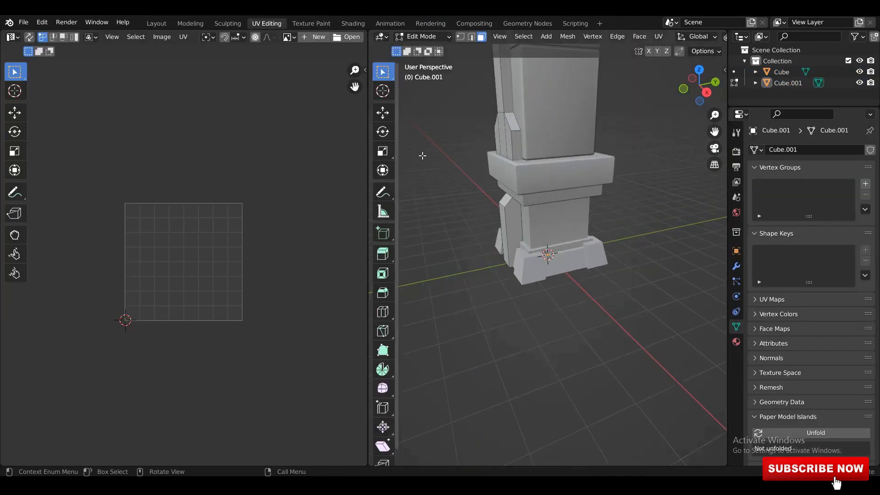
Step: Isolate the pillar body in local view and box-select across the top of the capital block from the front
scroll(589, 213, "down", 5)
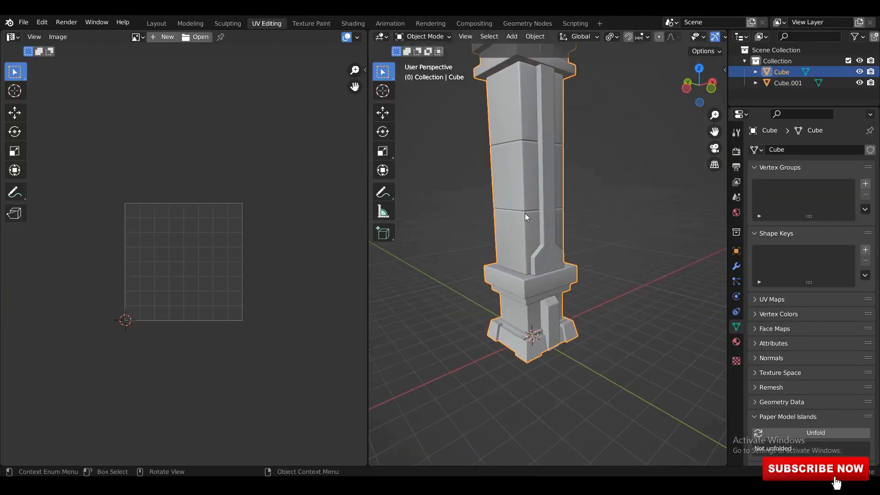
key("Tab")
key("KP_1")
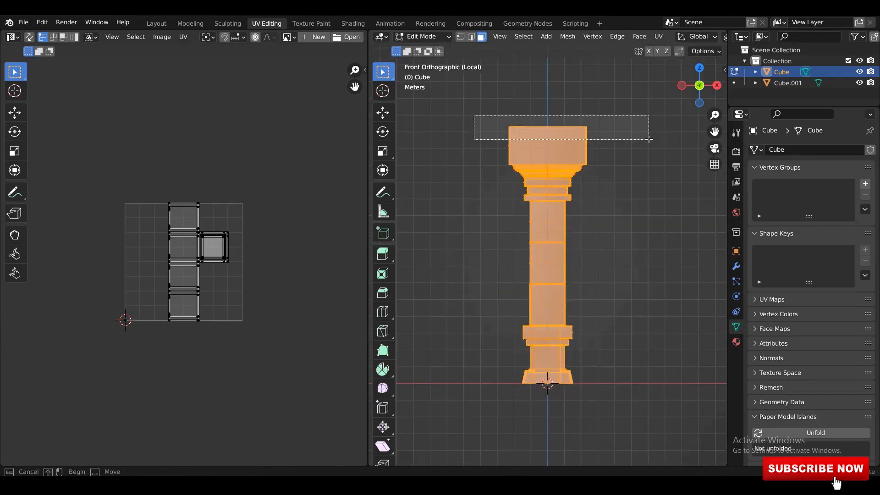
left_click_drag(649, 139, 649, 140)
middle_click_drag(608, 260, 615, 230)
scroll(615, 230, "up", 3)
key("alt+z")
middle_click_drag(567, 167, 564, 233, "shift")
Step: Select the entire pillar mesh and separate it into individual base, shaft and capital objects
key("Tab")
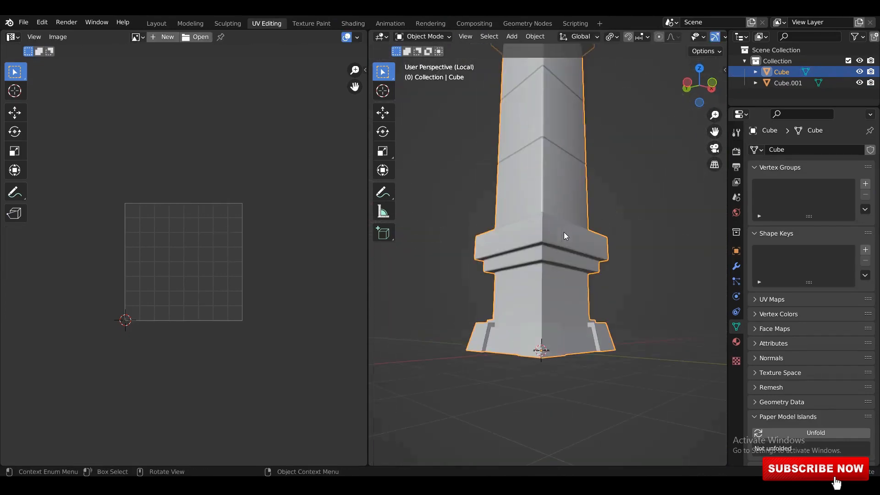
key("Tab")
key("a")
scroll(558, 286, "up", 2)
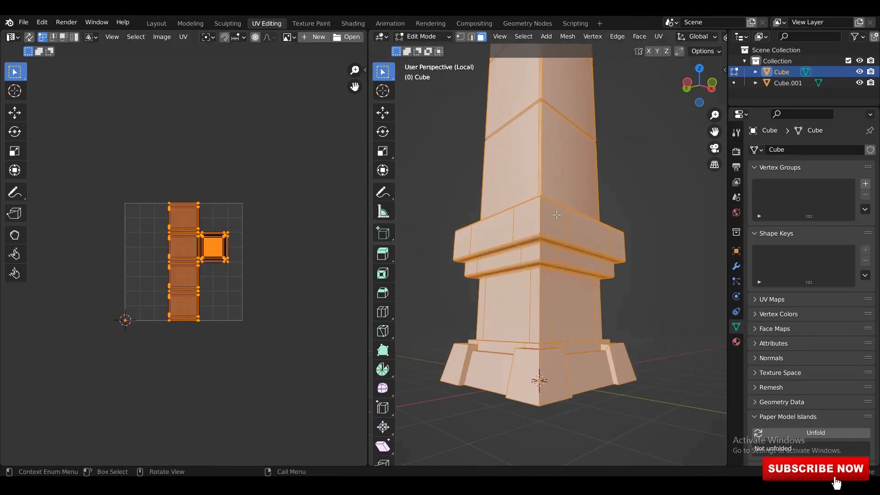
left_click(527, 241)
key("Tab")
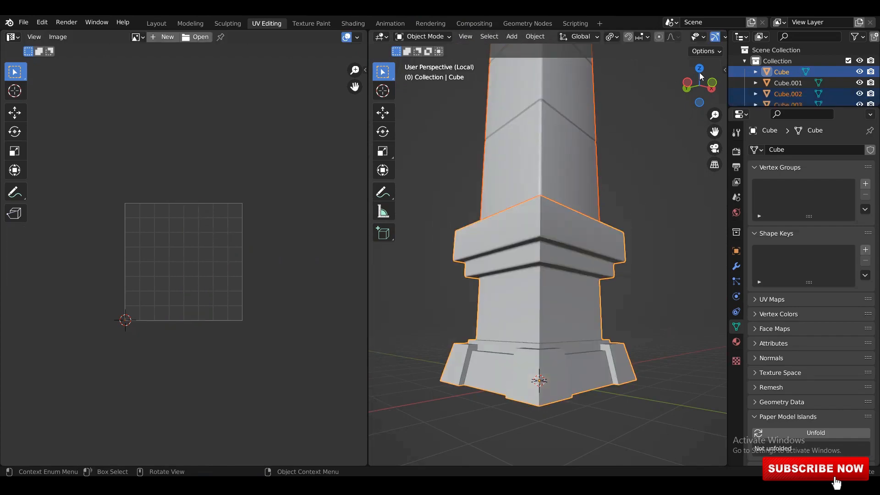
Step: Set the origin of each separated pillar part to the centre of its own geometry
scroll(602, 112, "down", 5)
right_click(554, 178)
left_click(597, 226)
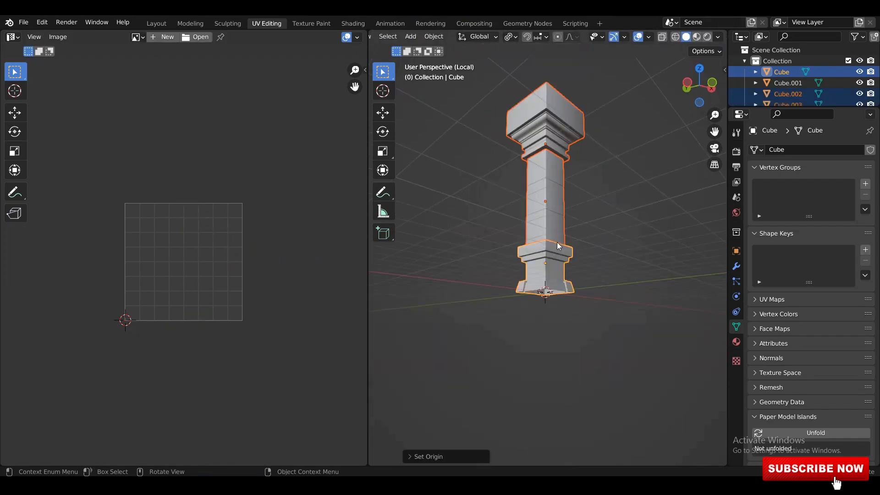
Step: Select the vertical corner edges around the pillar's base part in Edit Mode and mark them as seams
scroll(553, 277, "up", 10)
key("Tab")
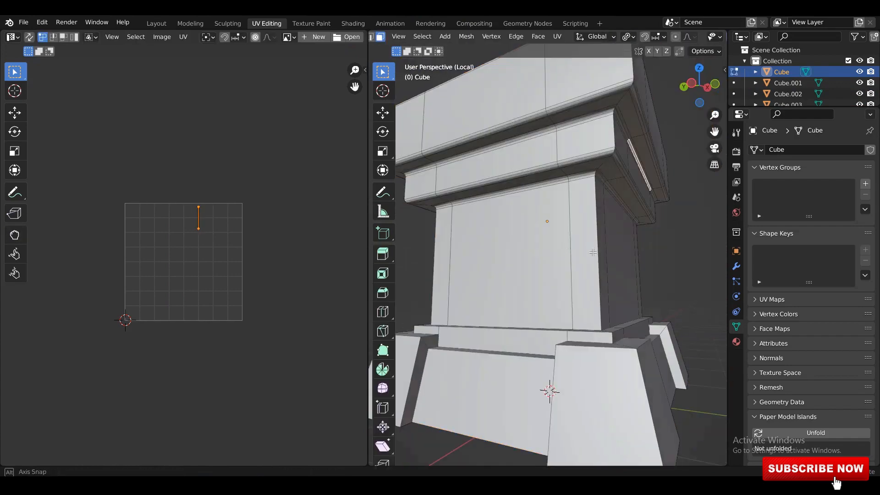
middle_click_drag(589, 255, 596, 248)
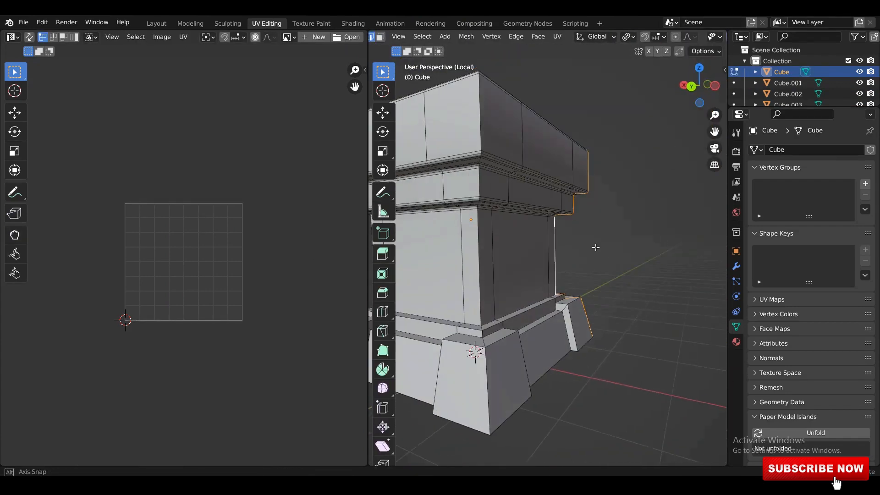
middle_click_drag(480, 237, 626, 257)
right_click(626, 261)
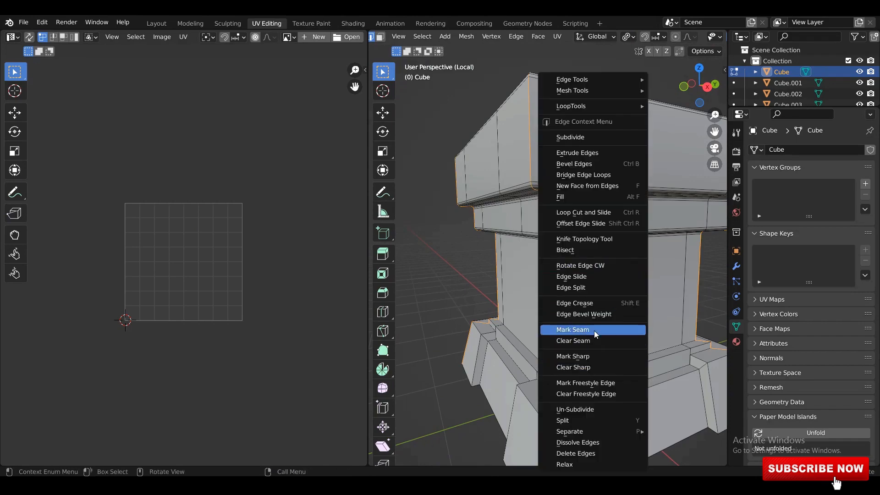
left_click(594, 331)
Step: Mark the edge loop around the upper rim of the base part's molding as a seam
scroll(593, 247, "down", 4)
middle_click_drag(593, 220, 593, 239)
scroll(592, 238, "up", 4)
middle_click_drag(593, 238, 558, 269)
scroll(559, 270, "up", 3)
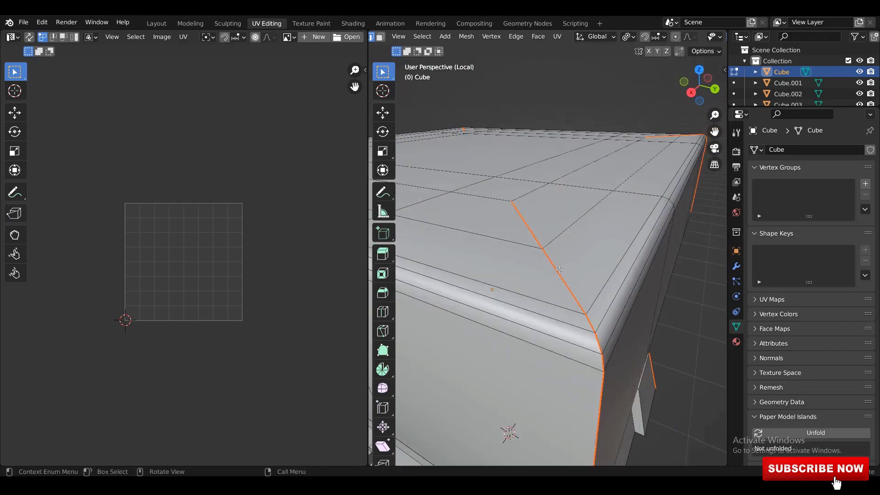
scroll(612, 335, "down", 4)
right_click(579, 281)
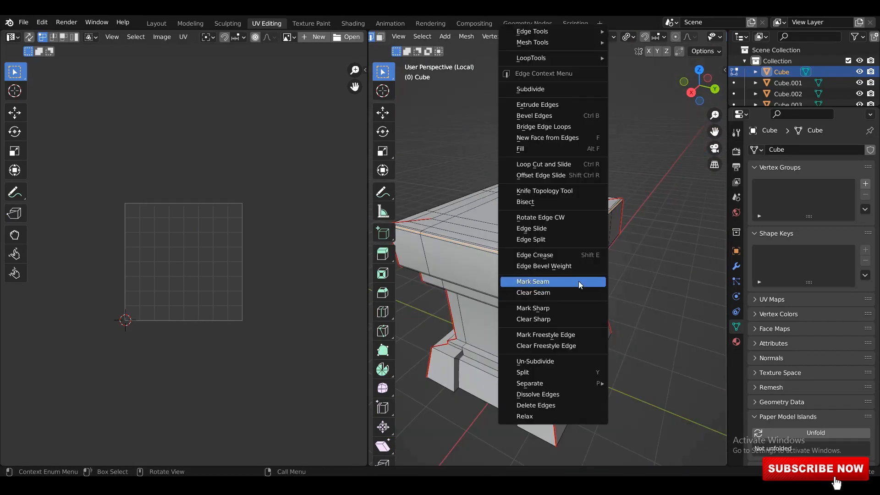
left_click(579, 282)
scroll(560, 264, "up", 4)
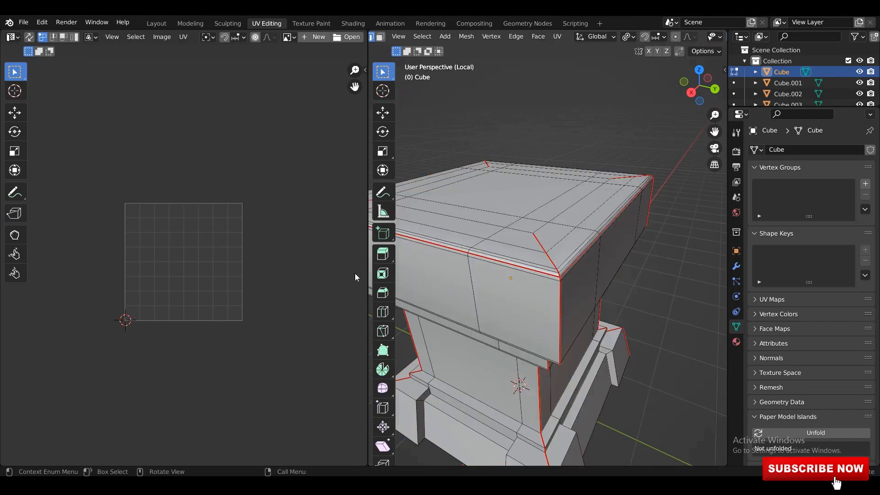
Step: Select the base part's whole mesh, unwrap it and check its UV layout
key("a")
right_click(239, 221)
left_click(234, 222)
scroll(561, 335, "down", 3)
middle_click_drag(561, 358, 562, 321)
scroll(204, 216, "up", 4)
middle_click_drag(204, 216, 212, 297)
scroll(212, 297, "up", 3)
middle_click_drag(143, 225, 267, 271)
scroll(588, 214, "down", 2)
Step: Isolate the base part's top frame faces and clear the seams on their edges, including the diagonal corners
middle_click_drag(588, 214, 635, 253)
scroll(619, 253, "up", 3)
scroll(590, 257, "up", 2)
middle_click_drag(613, 193, 568, 240, "shift")
key("alt+a")
left_click(532, 243, "shift")
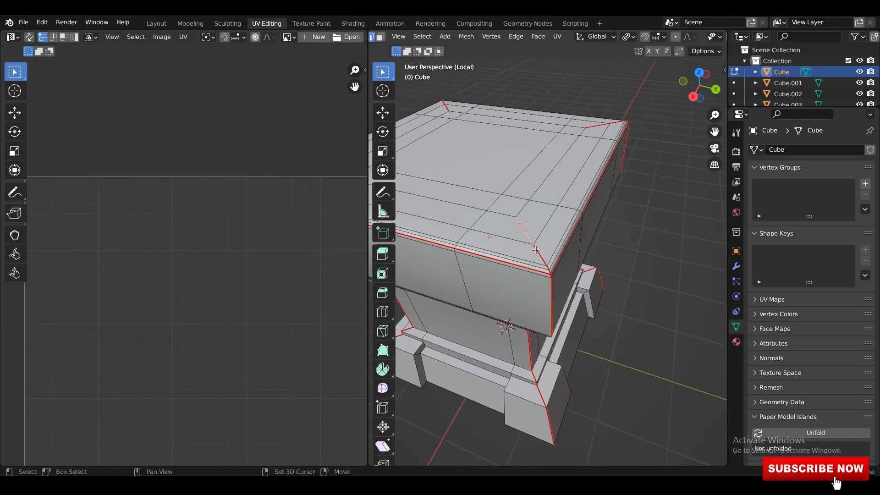
scroll(541, 261, "up", 2)
left_click(553, 313, "alt")
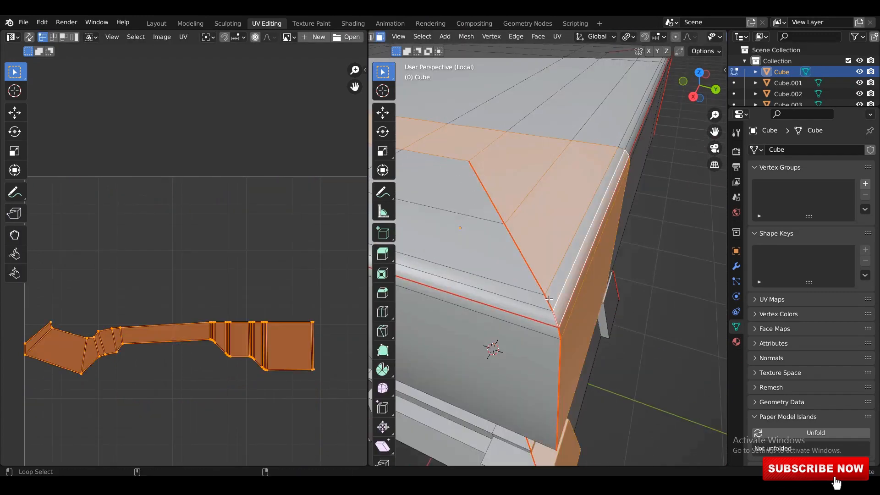
left_click(555, 316)
left_click(543, 284, "alt+shift")
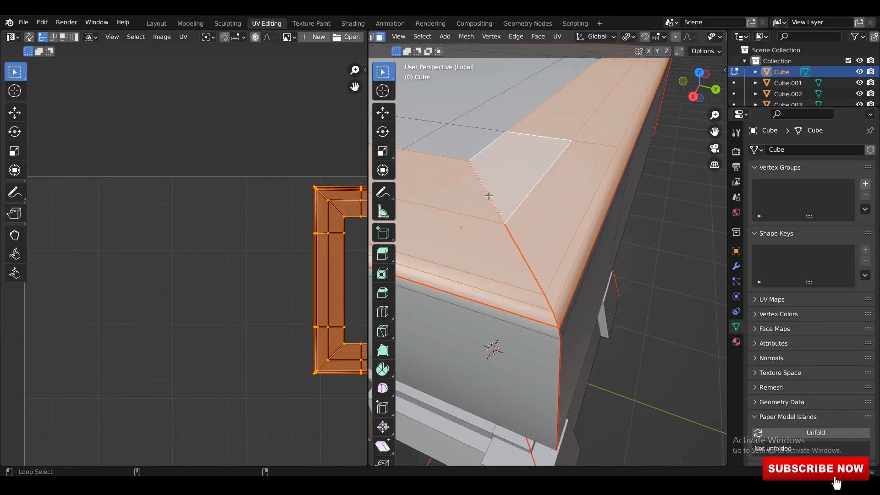
scroll(546, 275, "down", 2)
right_click(548, 259)
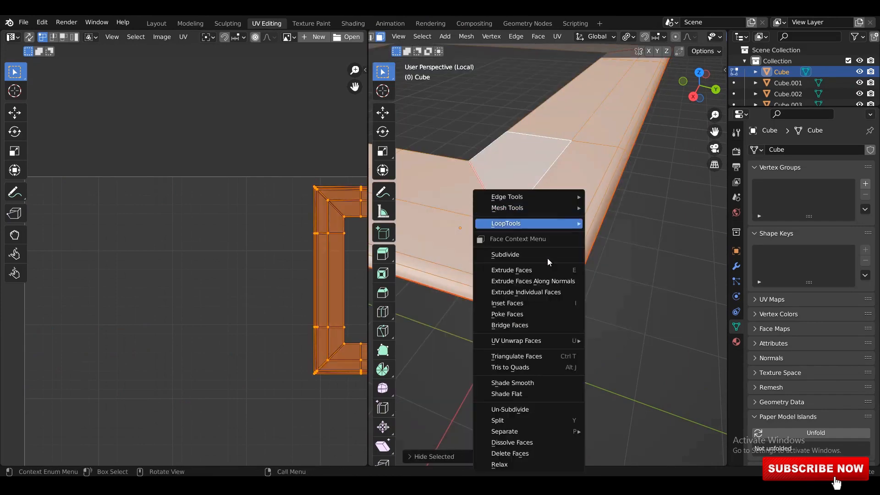
left_click(520, 326)
right_click(522, 305)
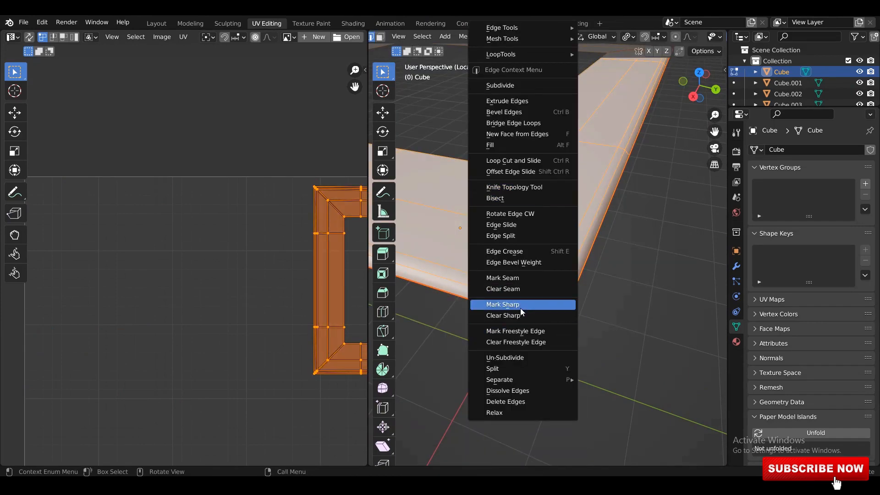
left_click(538, 286)
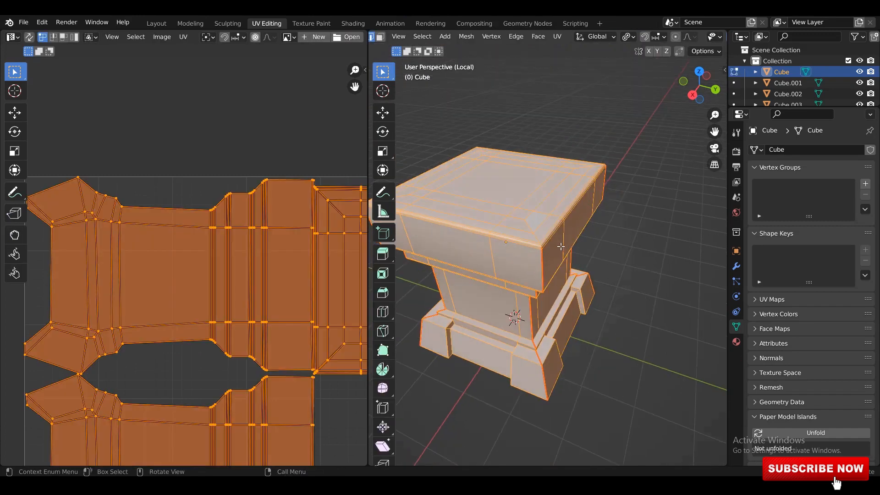
Step: Mark the edge loop around the base part's top rim as a seam and unwrap the whole part again
scroll(560, 247, "up", 4)
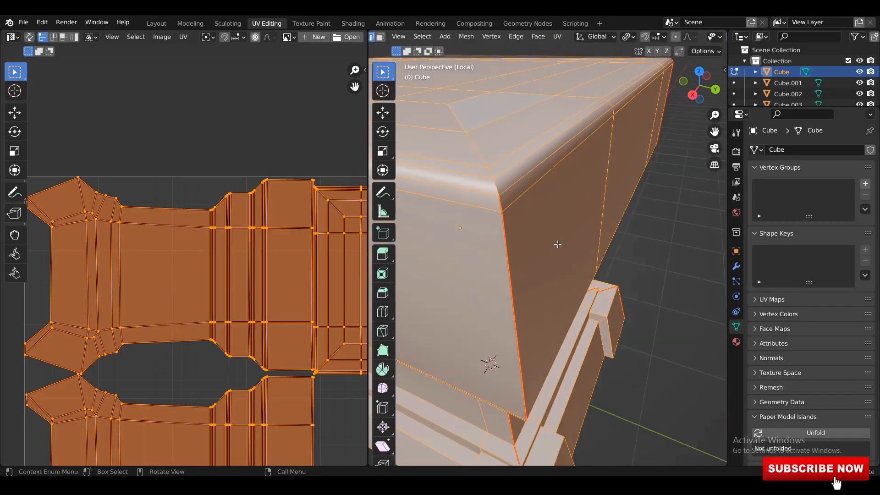
middle_click_drag(559, 244, 577, 270)
left_click(579, 271, "alt")
right_click(597, 288)
left_click(597, 274)
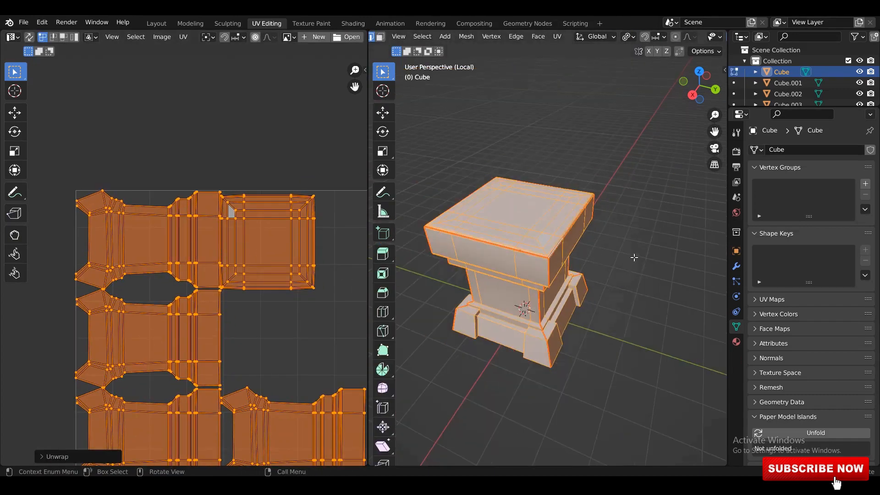
Step: Return to Object Mode, apply the base part's object transforms and save the file
key("Tab")
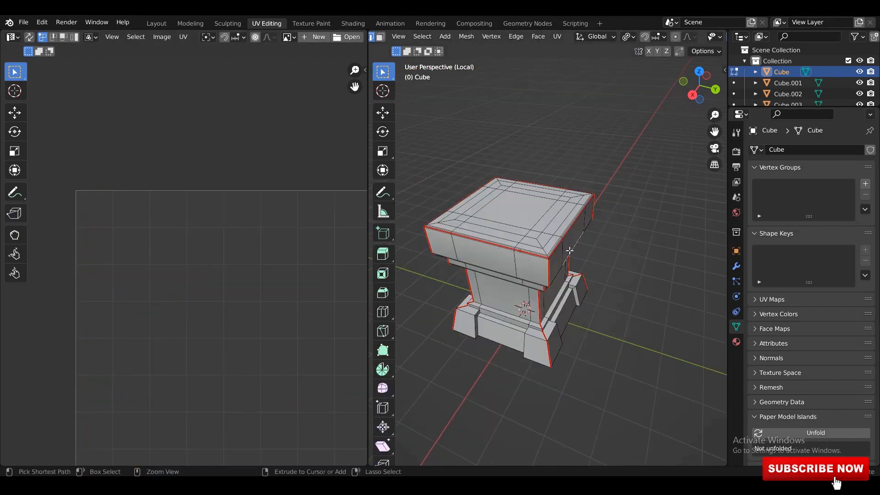
key("ctrl+a")
left_click(554, 240)
key("ctrl+s")
Step: Set the solid viewport shading color to Random and leave the base part's isolated view
left_click(718, 37)
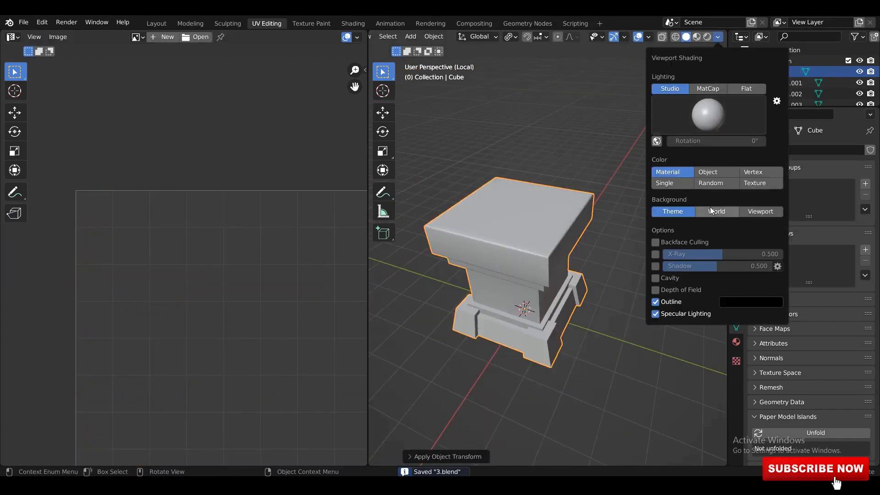
left_click(711, 182)
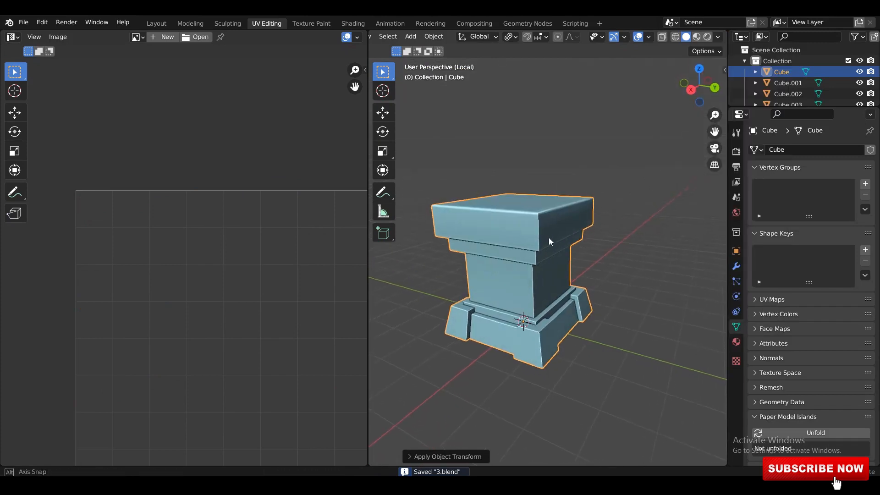
key("KP_Divide")
Step: Isolate the shaft in Edit Mode and delete its top and bottom cap faces
key("KP_Divide")
key("Tab")
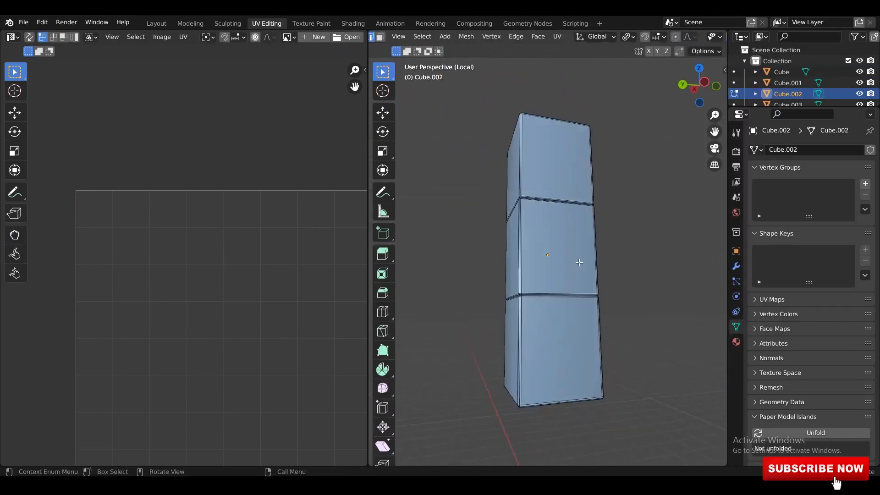
key("KP_1")
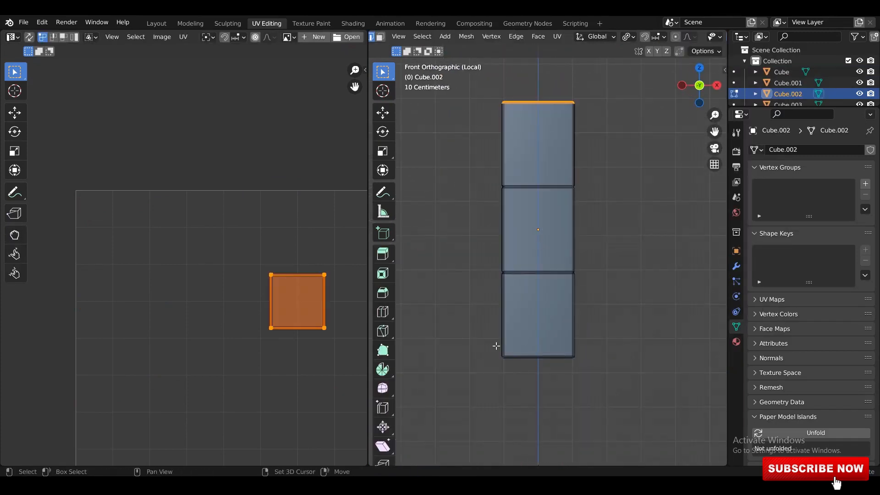
key("x")
left_click(627, 323)
Step: Mark one vertical corner edge of the shaft as a seam and unwrap the whole shaft
middle_click_drag(655, 311, 550, 284)
scroll(546, 287, "up", 4)
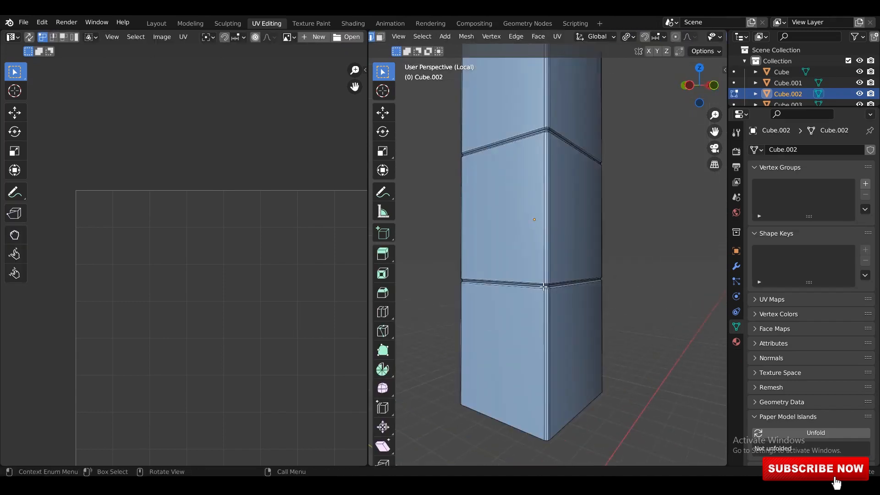
key("a")
key("p")
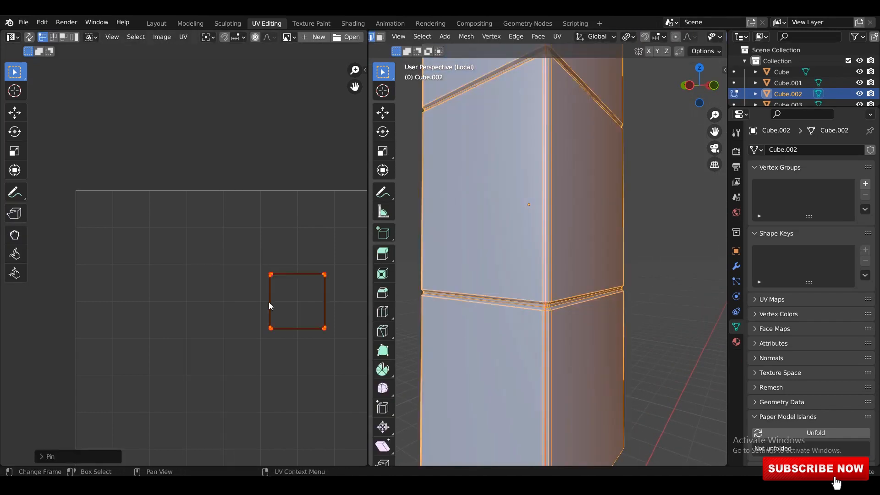
right_click(293, 288)
left_click(298, 255)
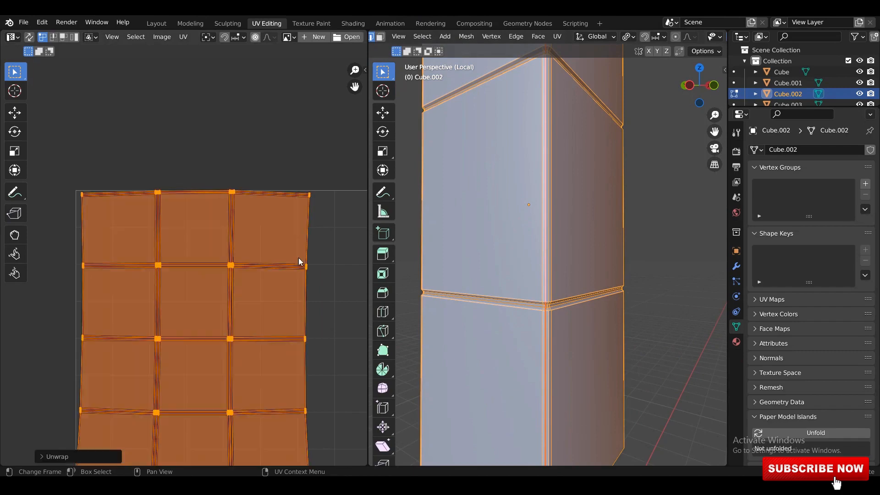
Step: Leave the shaft's isolated view and return to Object Mode with the full pillar shown
scroll(635, 248, "down", 5)
middle_click_drag(635, 248, 549, 261)
key("KP_Divide")
key("alt+a")
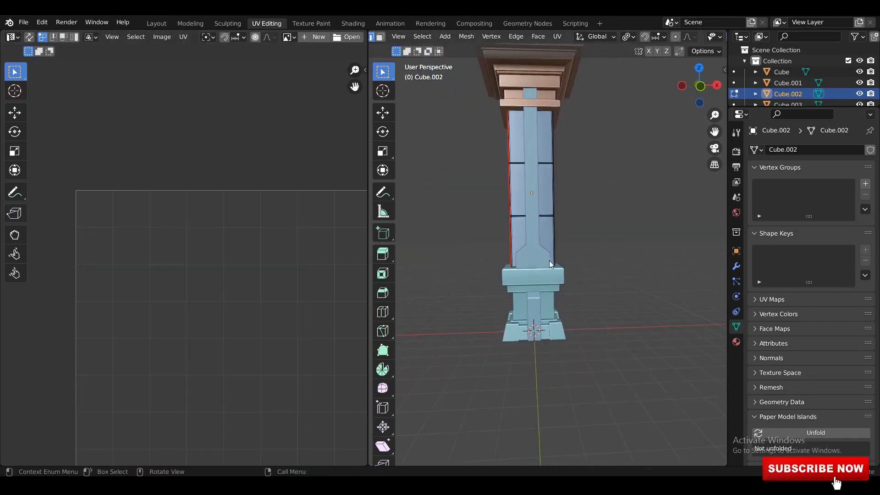
key("Tab")
key("alt+a")
scroll(552, 233, "up", 3)
middle_click_drag(547, 300, 627, 301)
left_click(518, 232)
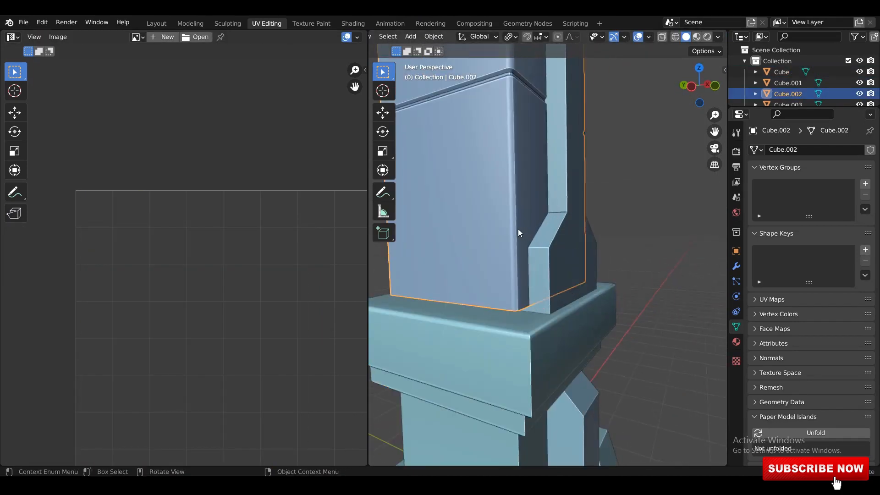
Step: Join the shaft with the base part and apply the joined object's transforms
middle_click_drag(518, 232, 550, 321)
left_click(625, 298)
left_click(578, 372, "shift")
key("ctrl+j")
key("ctrl+a")
left_click(607, 356)
Step: Unwrap the joined base and shaft mesh together and return to Object Mode
key("Tab")
key("a")
right_click(236, 329)
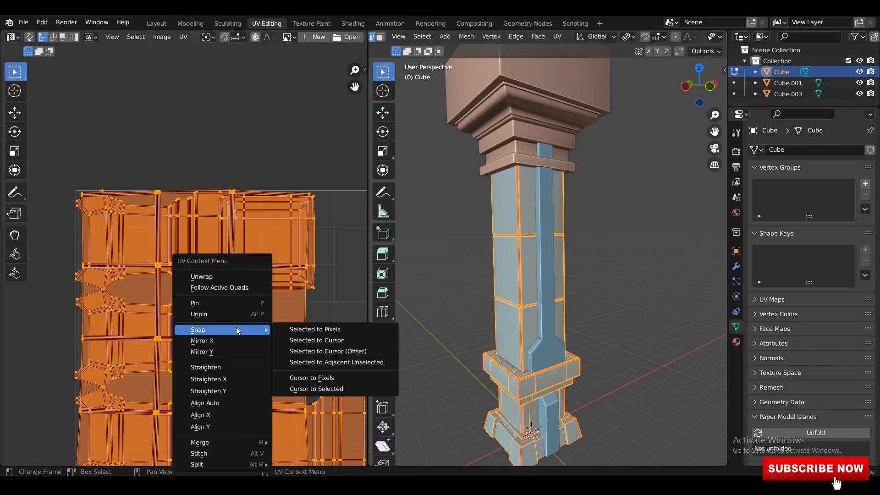
left_click(218, 274)
key("Tab")
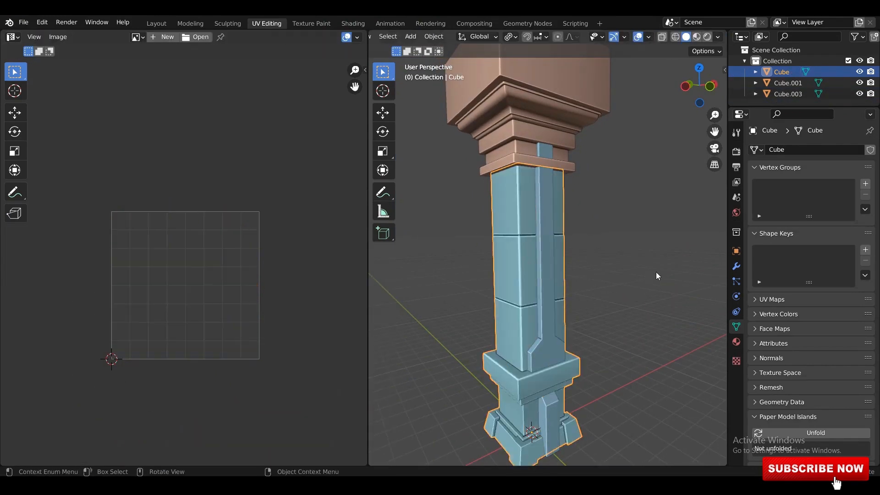
Step: Isolate the capital, enter Edit Mode and select its bottom face
left_click(656, 272)
middle_click_drag(656, 271, 550, 282)
key("KP_Divide")
key("Tab")
left_click(552, 294)
scroll(552, 291, "up", 2)
scroll(555, 280, "down", 1)
key("3")
left_click(563, 282)
Step: View the capital's underside together with the shaft and isolate the capital again
scroll(574, 291, "up", 1)
scroll(575, 293, "down", 2)
key("KP_Divide")
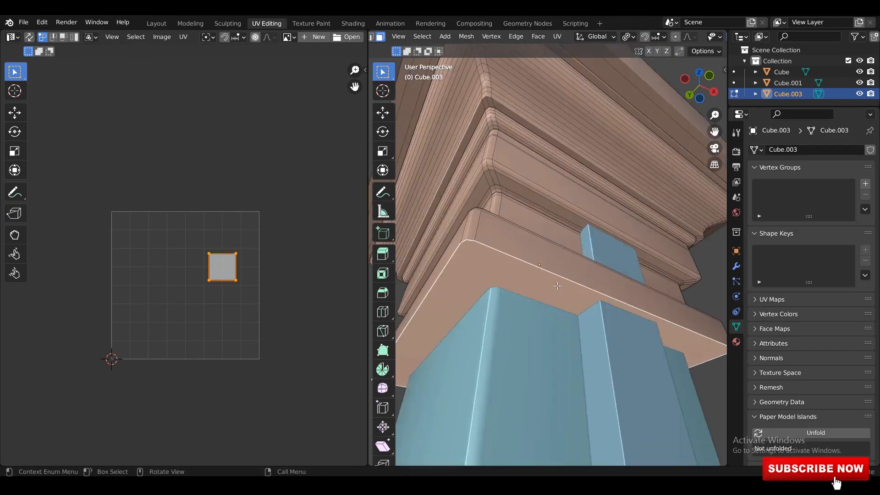
scroll(596, 217, "up", 3)
middle_click_drag(597, 216, 573, 197)
key("KP_Divide")
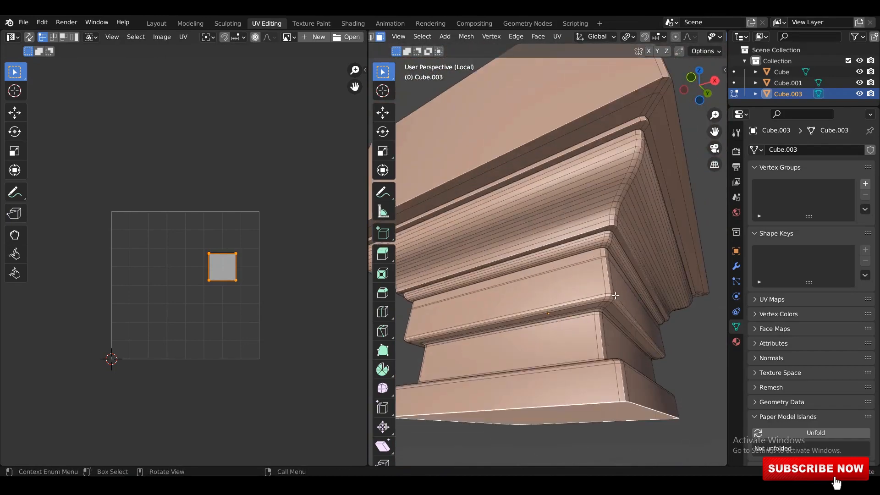
Step: Inset the capital's bottom face and divide it into triangles meeting at its centre
middle_click_drag(601, 256, 580, 242)
scroll(605, 251, "up", 2)
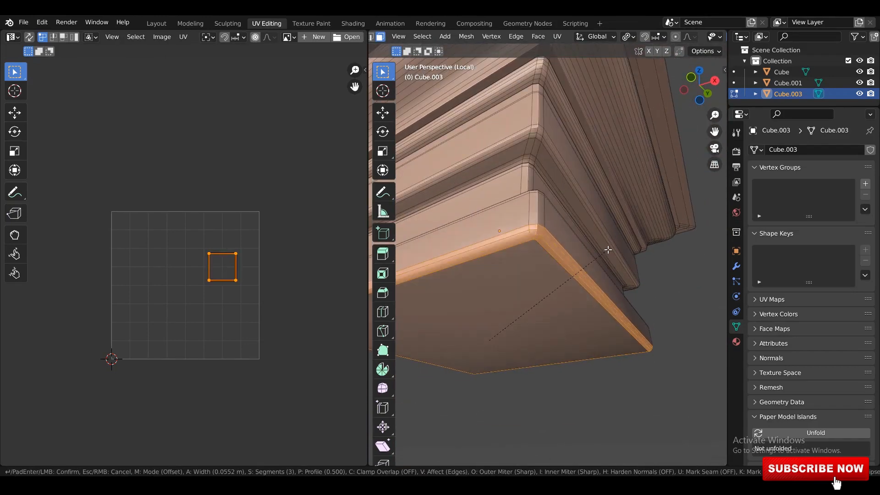
key("ctrl+z")
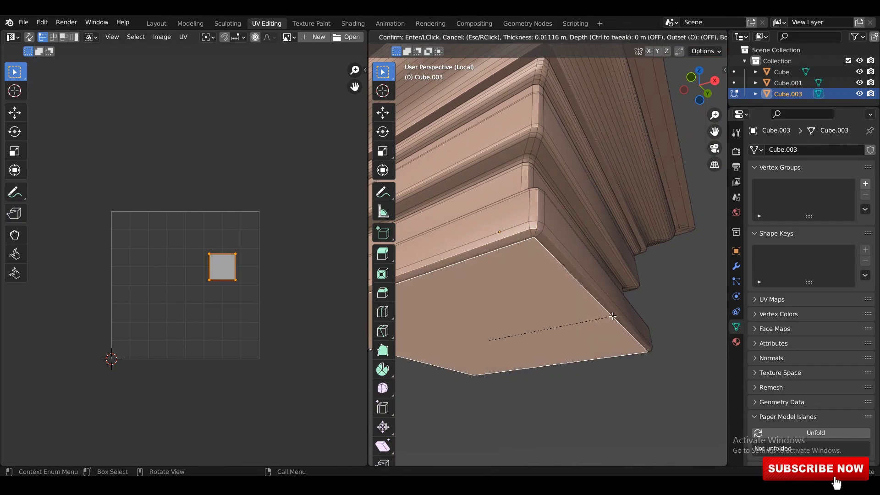
key("alt+a")
key("Tab")
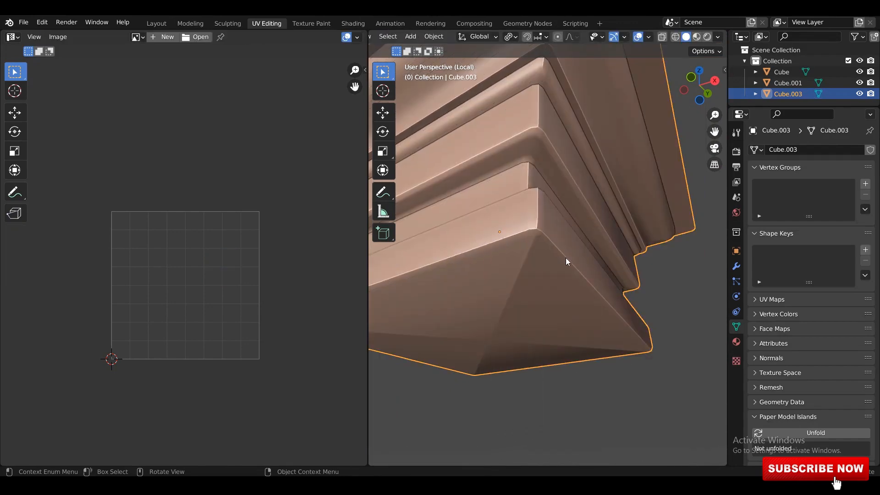
Step: Enable Auto Smooth for the capital's normals
scroll(566, 257, "up", 1)
left_click(802, 375)
middle_click_drag(574, 295, 541, 289, "alt")
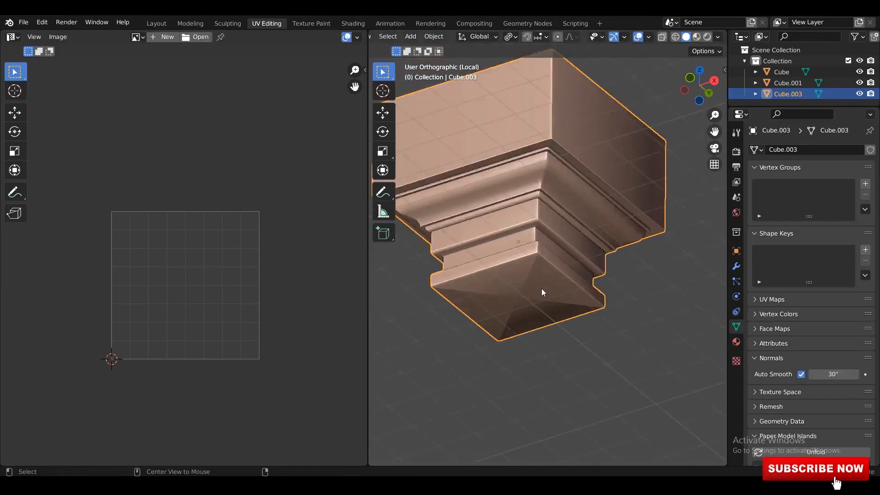
Step: Examine the capital's underside geometry with X-ray and in Object Mode
key("Tab")
scroll(590, 332, "up", 2)
key("alt+z")
middle_click_drag(590, 332, 584, 287, "shift")
key("alt+z")
key("Tab")
scroll(584, 287, "down", 1)
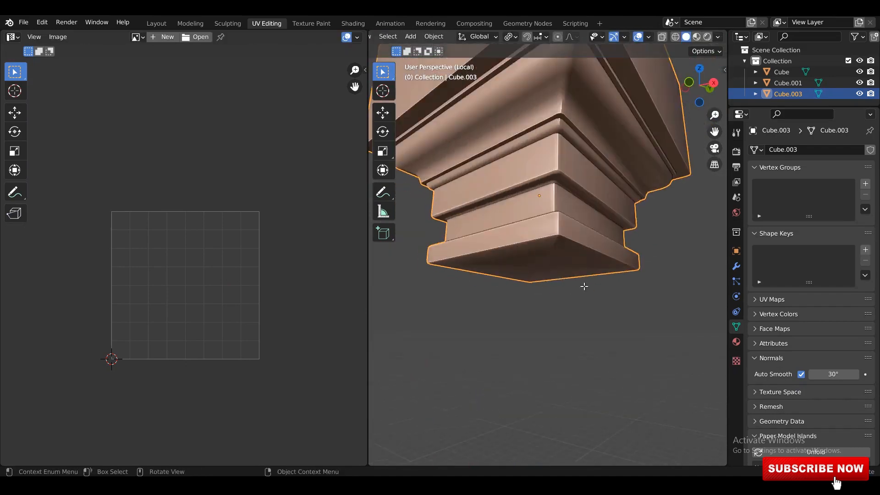
Step: Select the capital's vertical corner edges and the rim around its bottom face and mark them as seams
key("Tab")
scroll(577, 260, "up", 2)
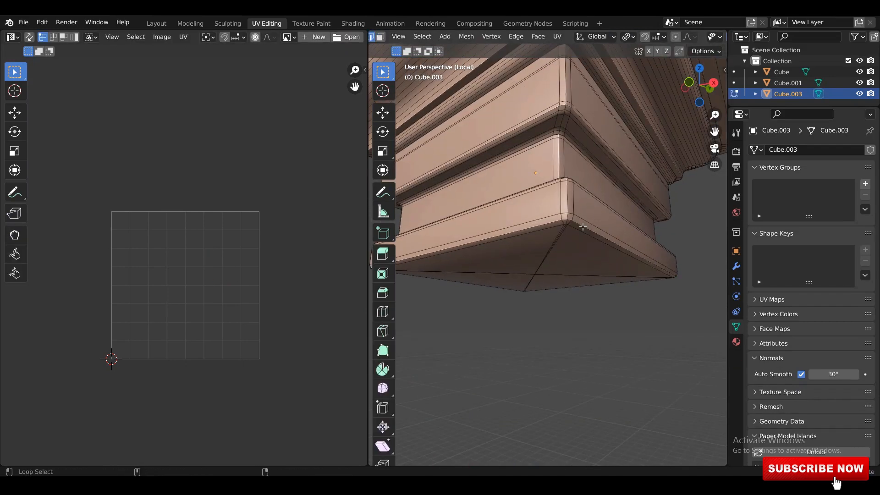
middle_click_drag(563, 207, 548, 230)
middle_click_drag(590, 252, 589, 280, "ctrl")
middle_click_drag(589, 252, 601, 275)
key("alt+z")
scroll(602, 222, "up", 2)
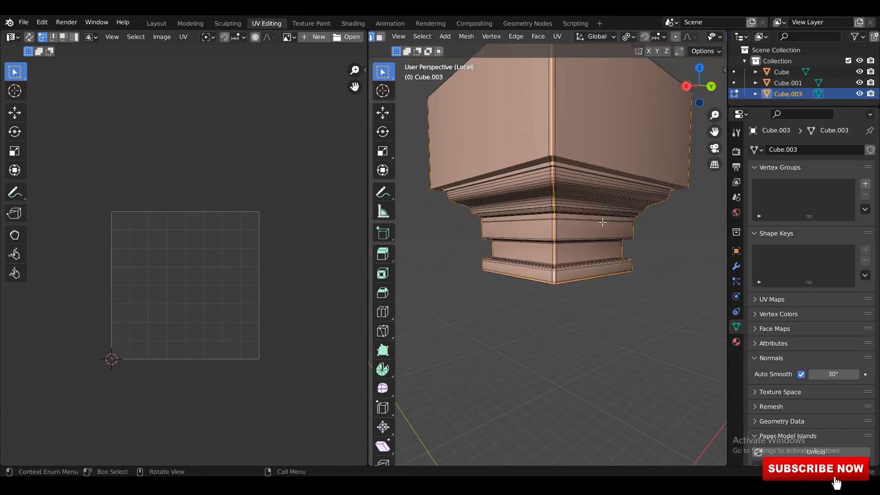
right_click(602, 232)
left_click(584, 277)
Step: Select the capital's whole mesh and unwrap it
key("Tab")
key("Tab")
key("a")
right_click(239, 267)
left_click(240, 267)
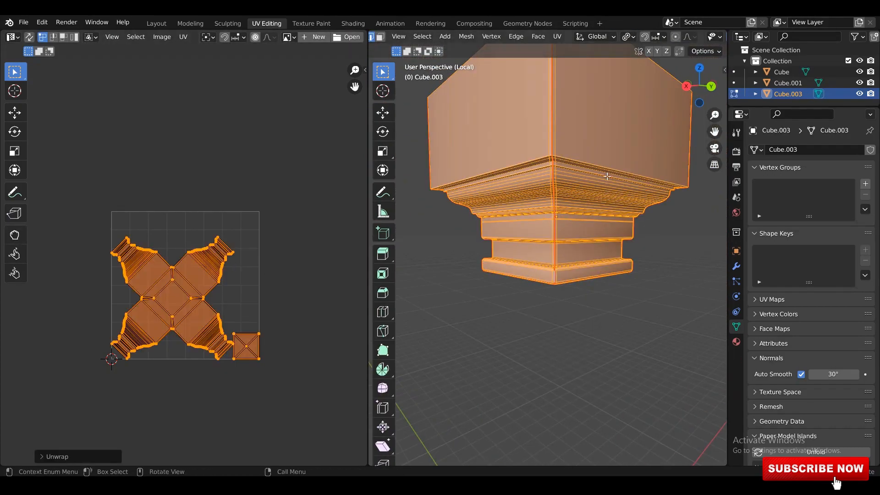
Step: Mark the edge loop around the capital's top rim as a seam and unwrap the capital again
middle_click_drag(610, 177, 579, 249)
scroll(581, 256, "up", 2)
key("alt+a")
right_click(580, 250)
left_click(569, 278)
key("a")
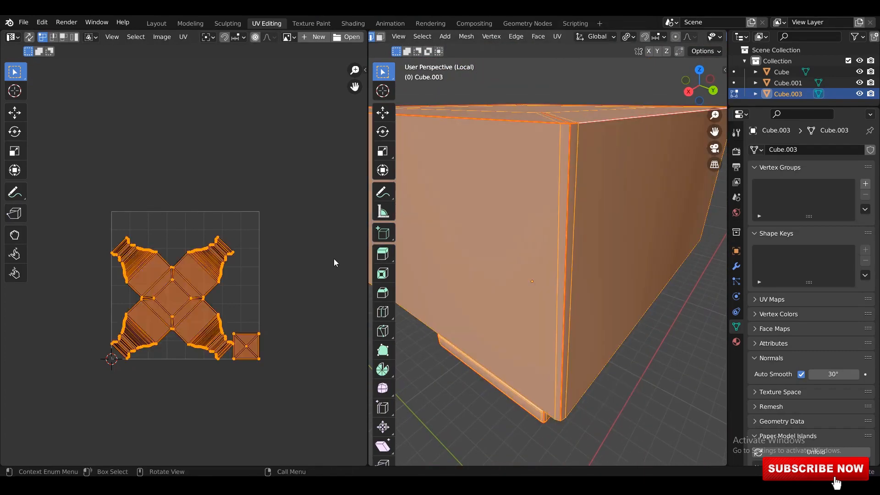
right_click(246, 271)
left_click(246, 271)
Step: Select the diagonal corner edges on the capital's top and clear their seams
key("alt+a")
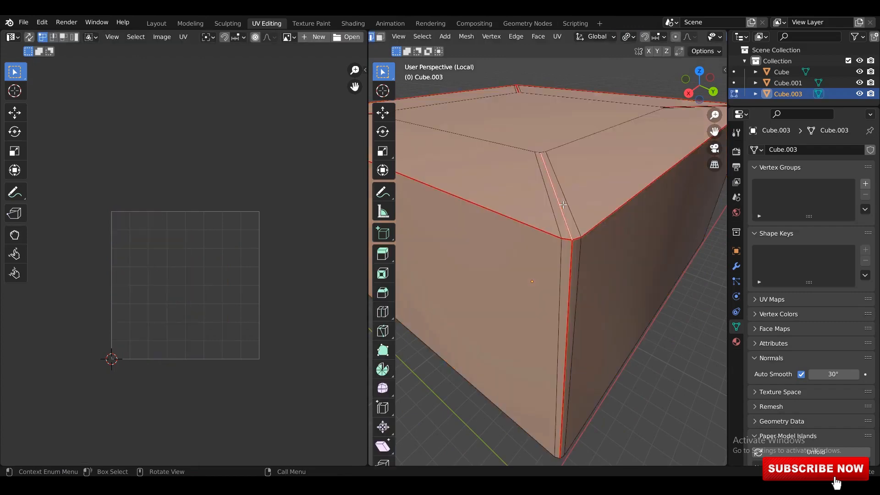
middle_click_drag(558, 200, 445, 290)
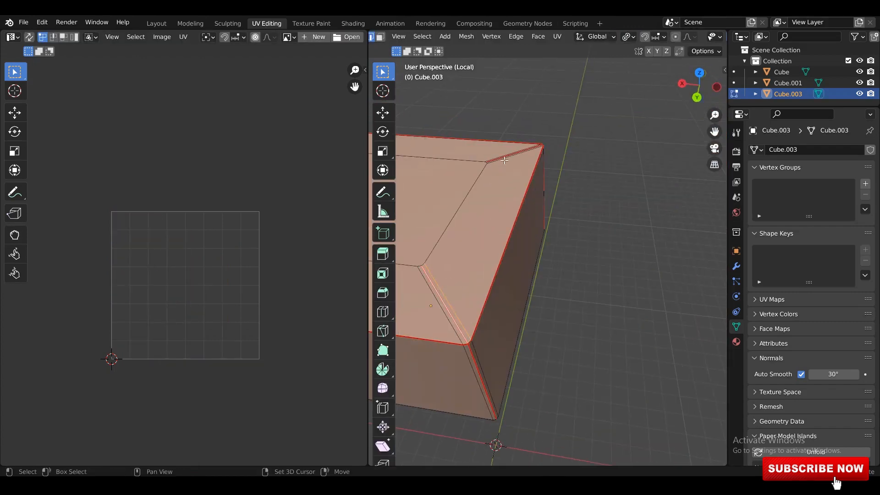
middle_click_drag(490, 170, 601, 227)
right_click(601, 226)
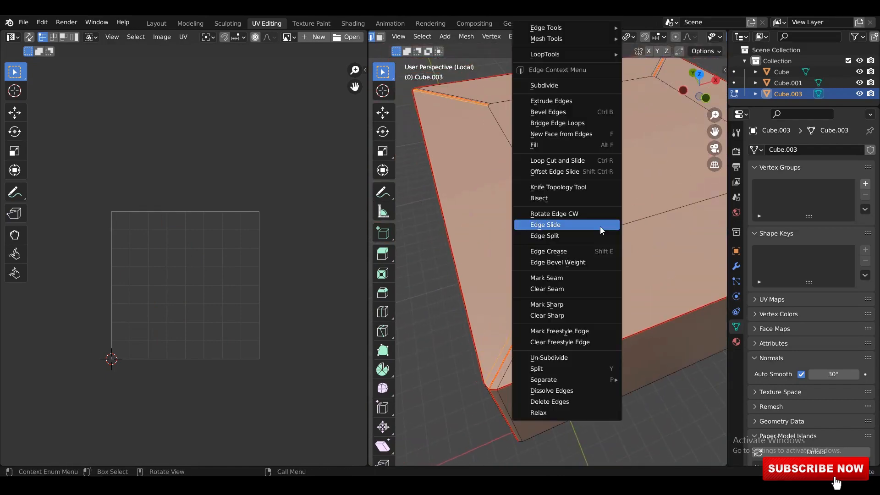
left_click(563, 291)
Step: Unwrap the entire capital again with the updated seams
scroll(599, 260, "down", 5)
key("a")
right_click(300, 296)
left_click(300, 296)
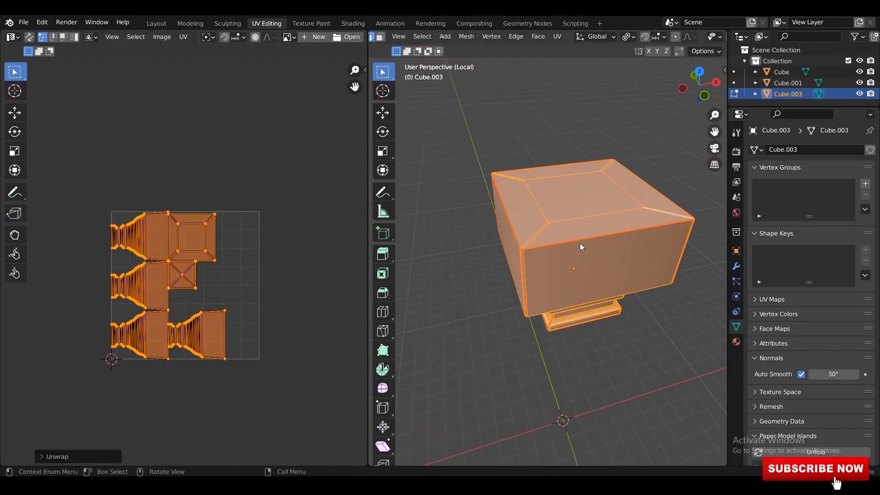
Step: Show the whole pillar again, join the capital with the pillar body and apply all transforms
key("KP_Divide")
key("Tab")
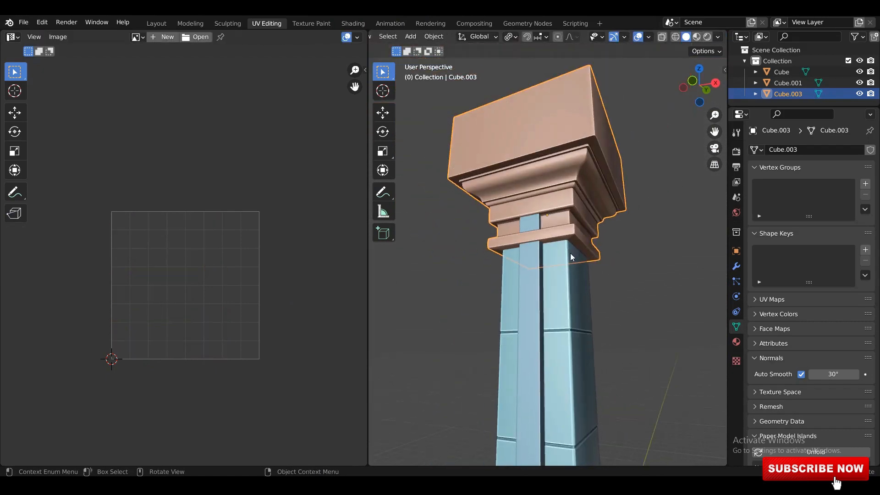
left_click(573, 254, "shift")
key("ctrl+j")
key("ctrl+a")
key("a")
scroll(665, 249, "down", 2)
Step: Unwrap the joined pillar body
key("Tab")
middle_click_drag(665, 248, 575, 286)
key("u")
key("Tab")
Step: Isolate the decorative strips and connect two vertices at the sloped top of the short lower strip with an edge
scroll(632, 275, "down", 2)
middle_click_drag(569, 413, 575, 333, "shift")
scroll(575, 333, "up", 3)
key("KP_Divide")
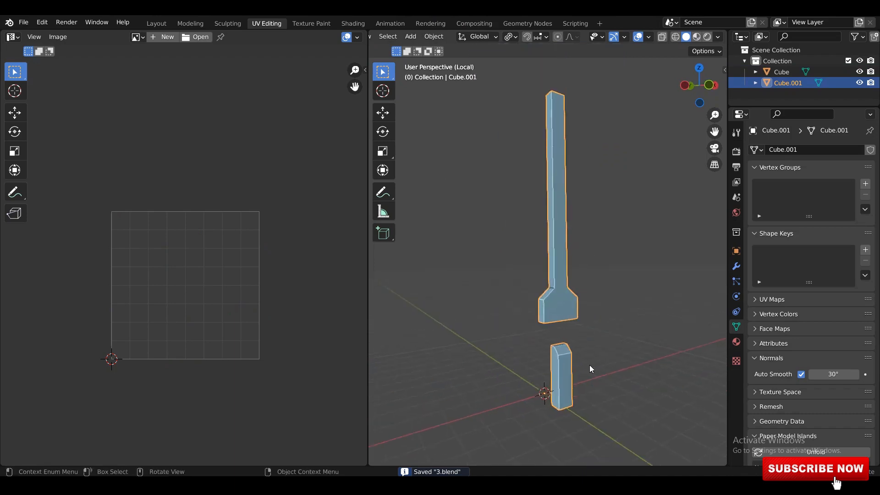
key("Tab")
scroll(564, 369, "up", 3)
key("KP_1")
middle_click_drag(574, 240, 553, 207, "alt")
left_click(546, 322)
right_click(552, 207)
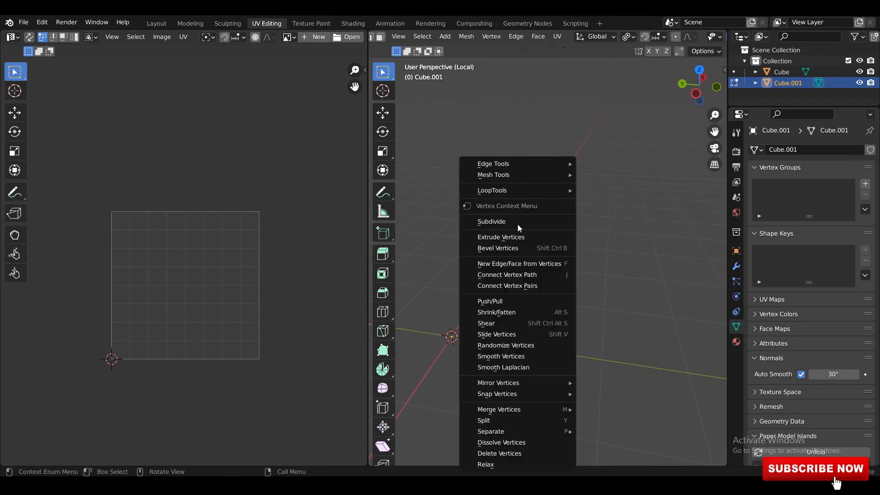
left_click(499, 265)
Step: Connect the next pair of vertices on the short lower strip with a vertex path
middle_click_drag(500, 265, 526, 226)
left_click(566, 415)
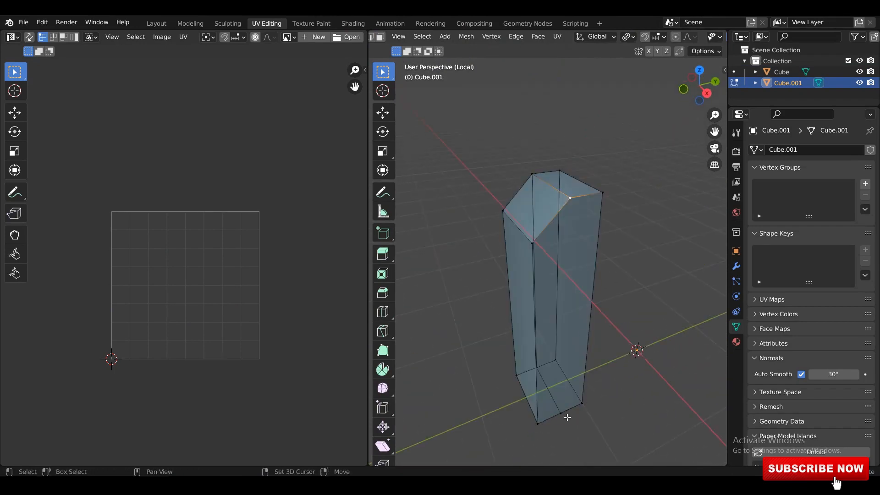
key("a")
right_click(554, 242)
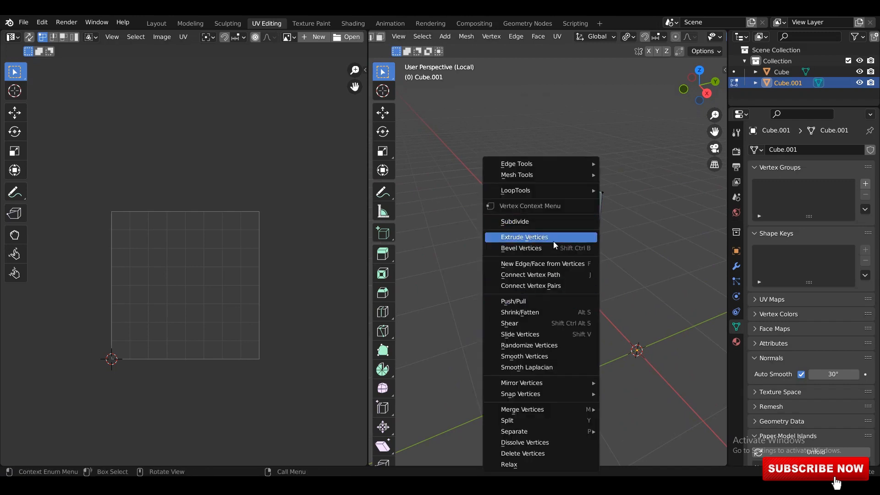
left_click(558, 274)
Step: Mark the outer edges of the short lower strip as seams
middle_click_drag(558, 274, 547, 242)
scroll(604, 270, "down", 3)
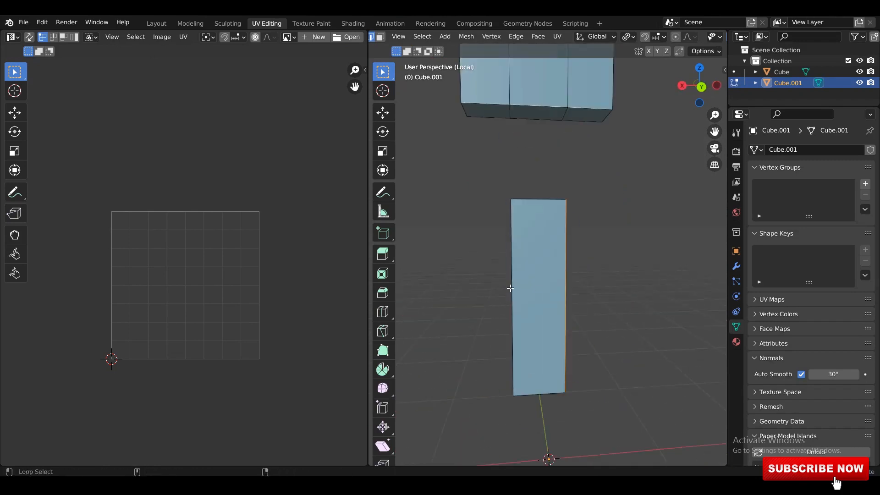
middle_click_drag(511, 289, 585, 308)
scroll(547, 335, "up", 3)
middle_click_drag(547, 335, 540, 296, "shift")
right_click(602, 304)
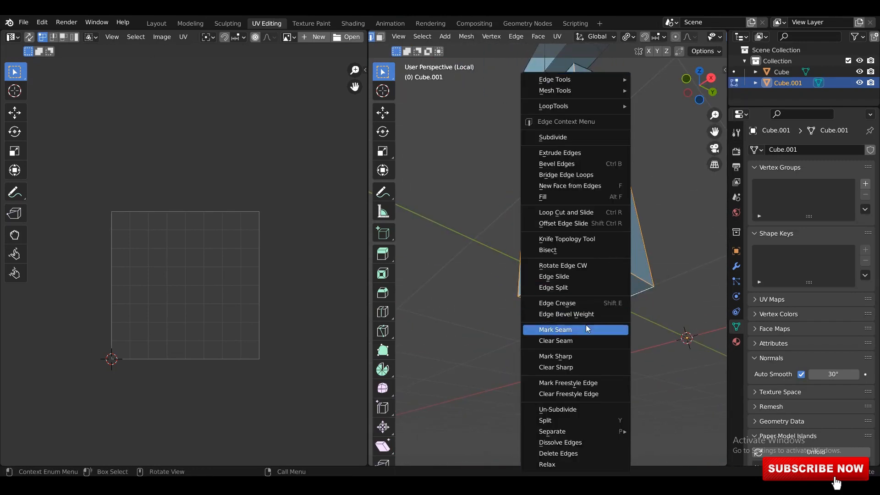
left_click(586, 325)
Step: Select the hidden back faces of the tall strip in face mode and delete them
key("a")
scroll(593, 211, "down", 4)
middle_click_drag(593, 212, 614, 293)
scroll(621, 191, "up", 2)
middle_click_drag(617, 238, 564, 179)
scroll(568, 216, "up", 1)
left_click(564, 208)
scroll(564, 208, "down", 5)
scroll(564, 179, "down", 5)
scroll(564, 178, "up", 1)
middle_click_drag(561, 114, 573, 179, "shift")
key("3")
left_click_drag(560, 355, 557, 339)
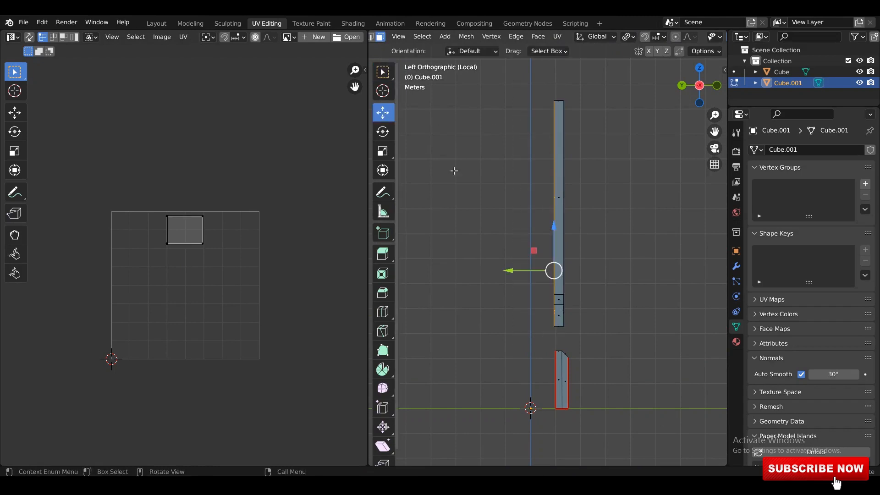
key("x")
left_click(617, 251)
Step: Select the whole mesh of both strips and unwrap it
middle_click_drag(619, 252, 587, 239)
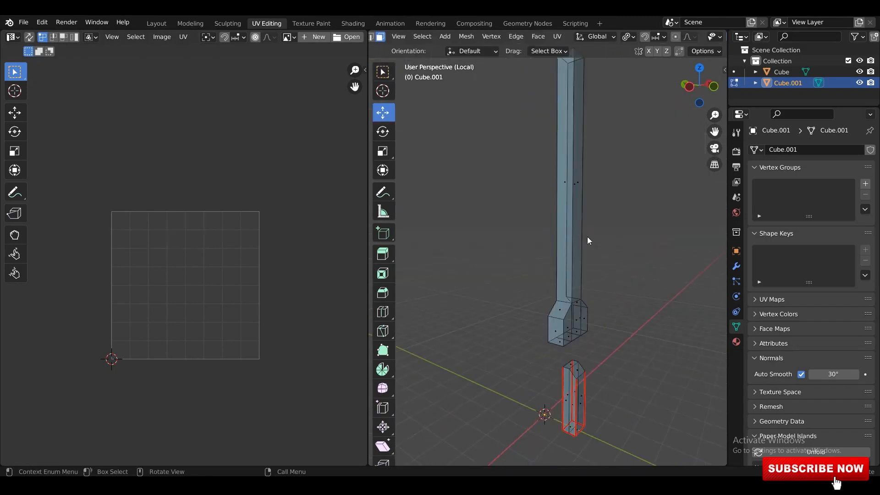
key("a")
key("u")
scroll(598, 281, "up", 4)
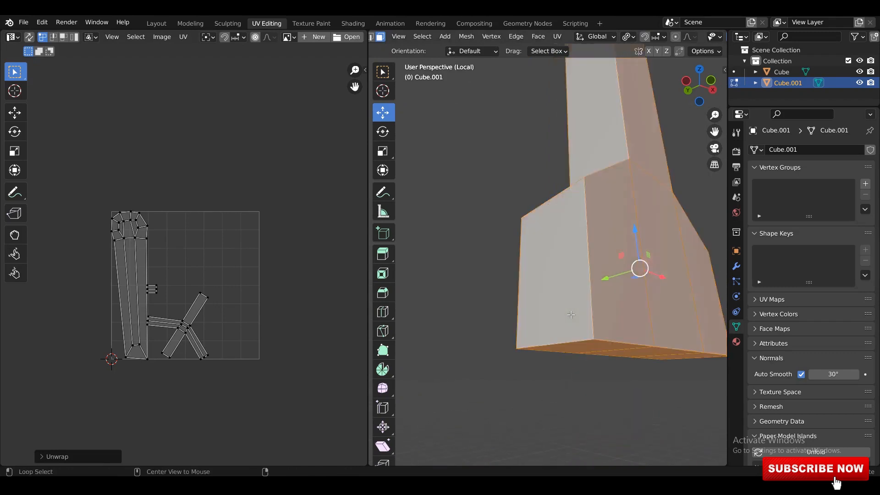
Step: Mark the two short side edges under the tall strip's flared foot as seams and unwrap both strips again
scroll(575, 283, "down", 2)
left_click(511, 284)
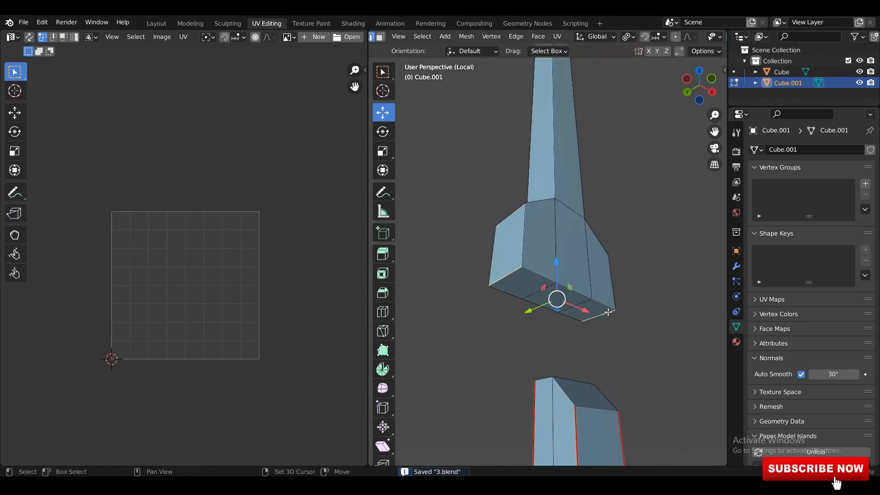
middle_click_drag(608, 312, 587, 278)
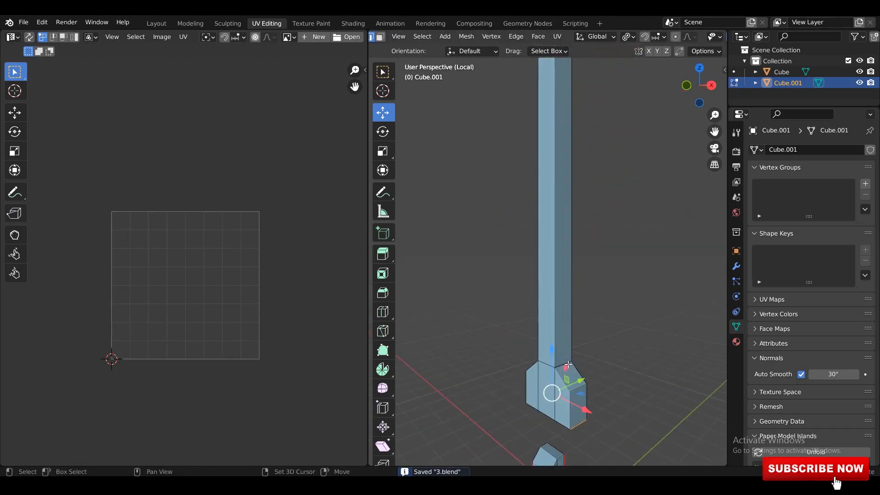
right_click(573, 261)
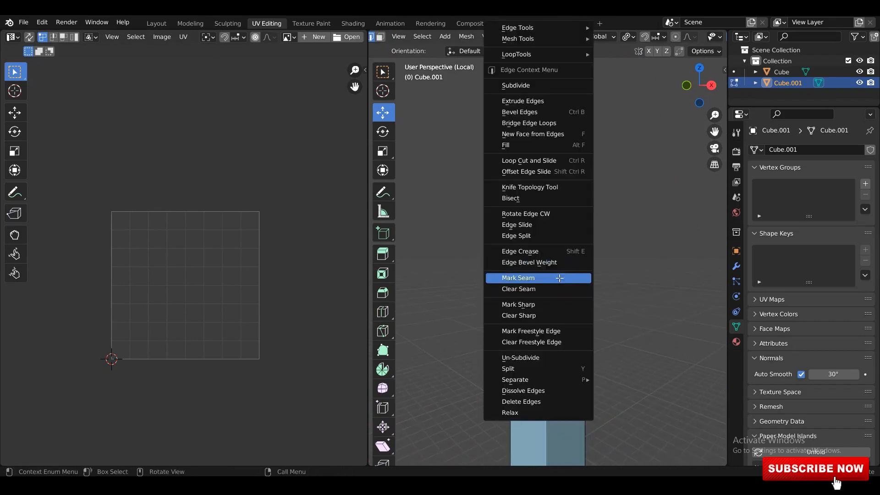
left_click(559, 277)
key("a")
key("u")
left_click(523, 244)
key("KP_Divide")
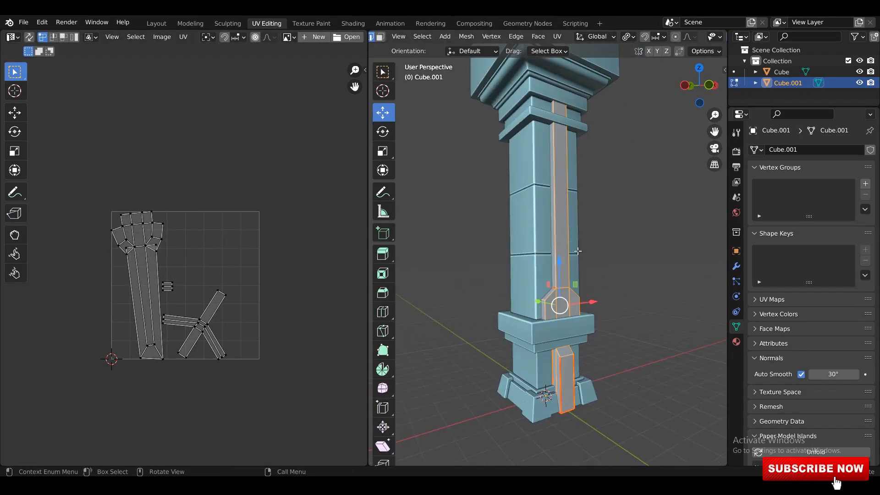
key("KP_Divide")
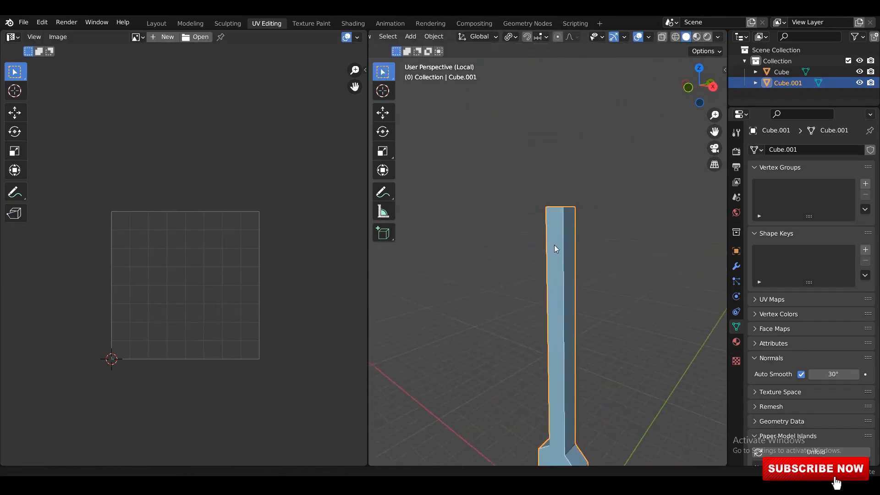
Step: Select the hidden end faces at the top and underside of the tall strip and delete them
left_click(570, 220)
middle_click_drag(570, 221, 491, 167)
left_click(491, 165, "shift")
left_click(555, 174, "shift")
middle_click_drag(556, 175, 549, 316)
left_click(556, 238, "shift")
key("x")
left_click(603, 211)
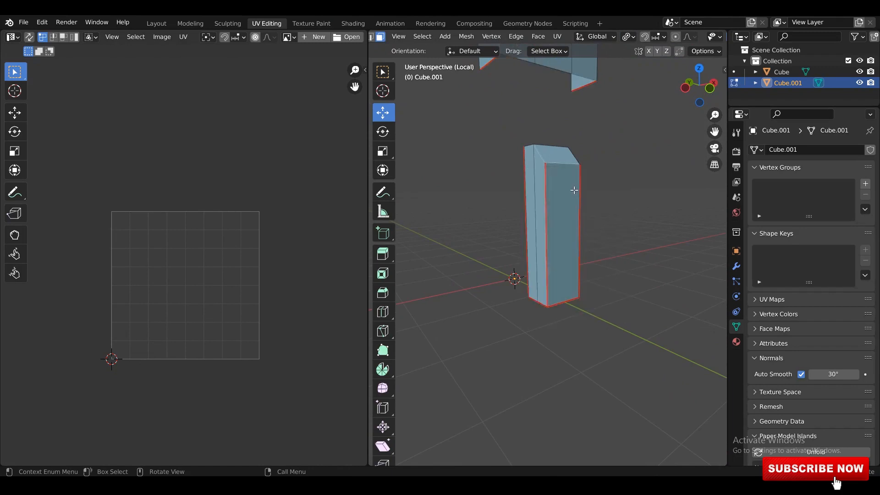
Step: Unwrap both strips again without the deleted end faces
key("Tab")
key("Tab")
key("a")
key("u")
Step: Mark the front outline edges on both sides of the tall strip's flared foot as seams and unwrap both strips
key("KP_Decimal")
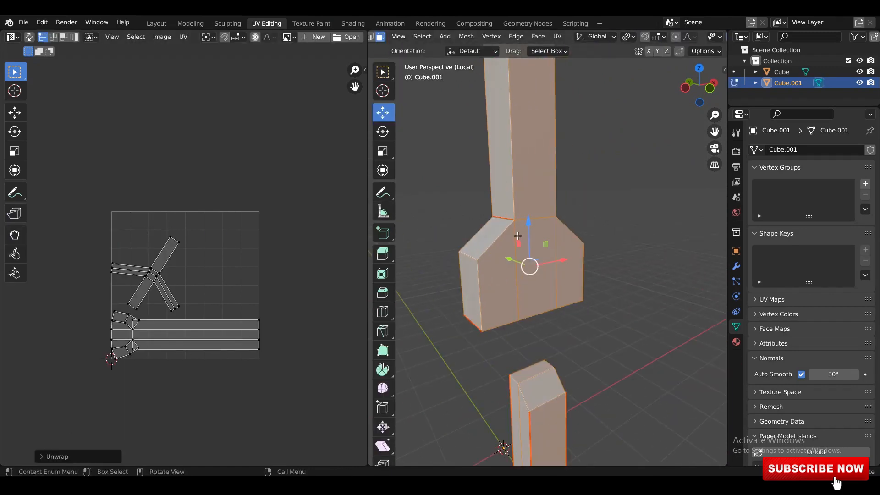
left_click(499, 235, "alt")
middle_click_drag(547, 251, 580, 255)
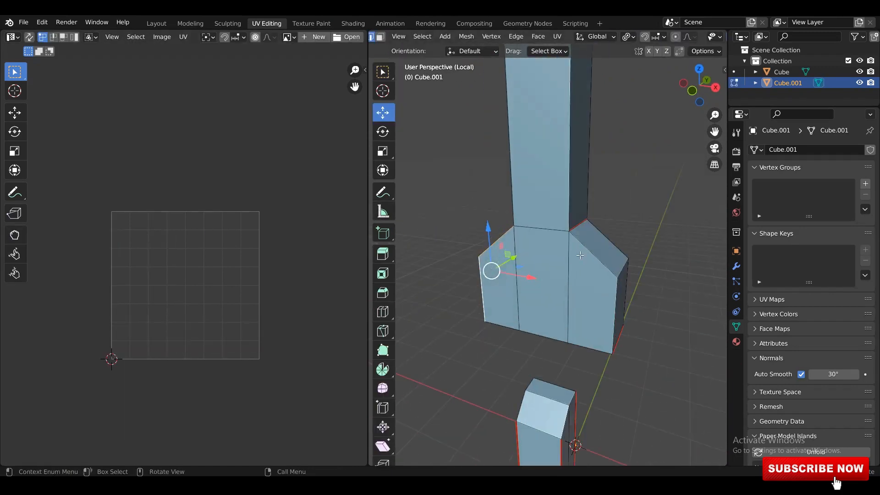
middle_click_drag(632, 275, 603, 278)
right_click(604, 278)
left_click(584, 278)
key("Tab")
key("Tab")
key("a")
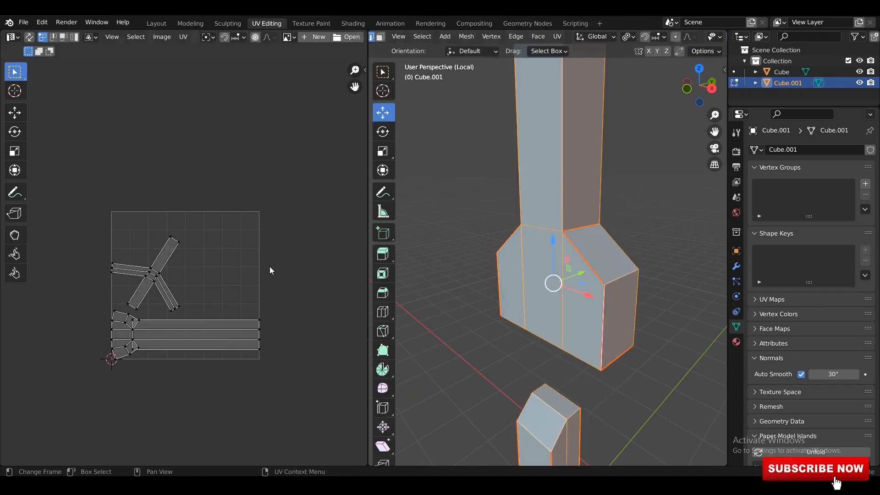
key("u")
key("Tab")
Step: Save the file and leave the isolated view to show the whole pillar
scroll(576, 229, "down", 7)
middle_click_drag(576, 229, 612, 224)
key("ctrl+s")
key("slash")
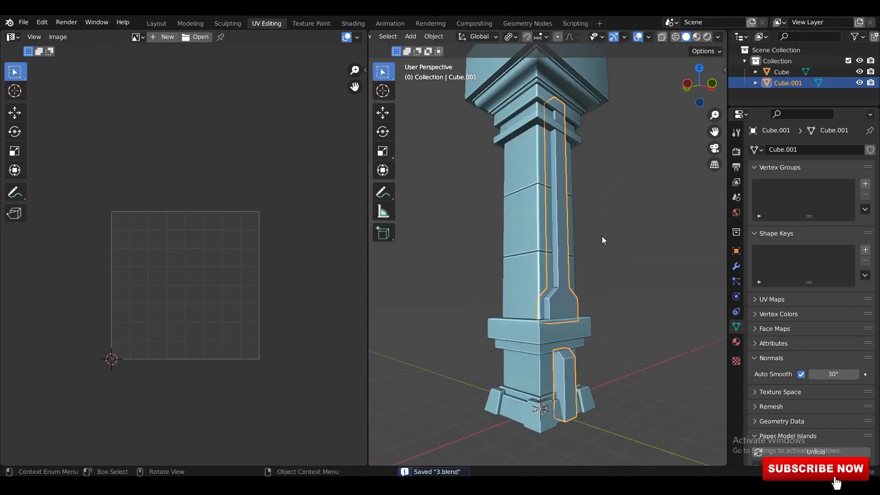
Step: Select all pillar objects and unwrap their meshes together
left_click(682, 333)
key("a")
scroll(682, 329, "down", 3)
key("Tab")
key("u")
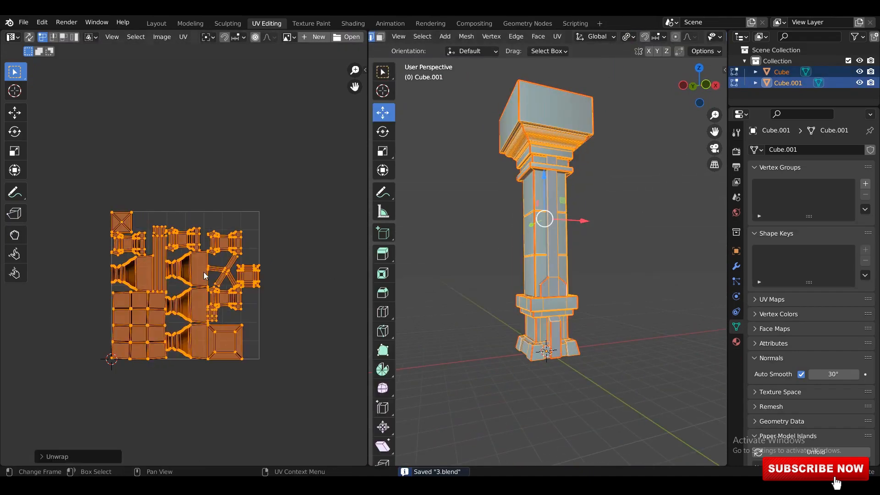
Step: Apply the object transforms to all pillar parts and unwrap them together again
key("Tab")
left_click(621, 208)
key("a")
key("ctrl+a")
left_click(599, 317)
key("Tab")
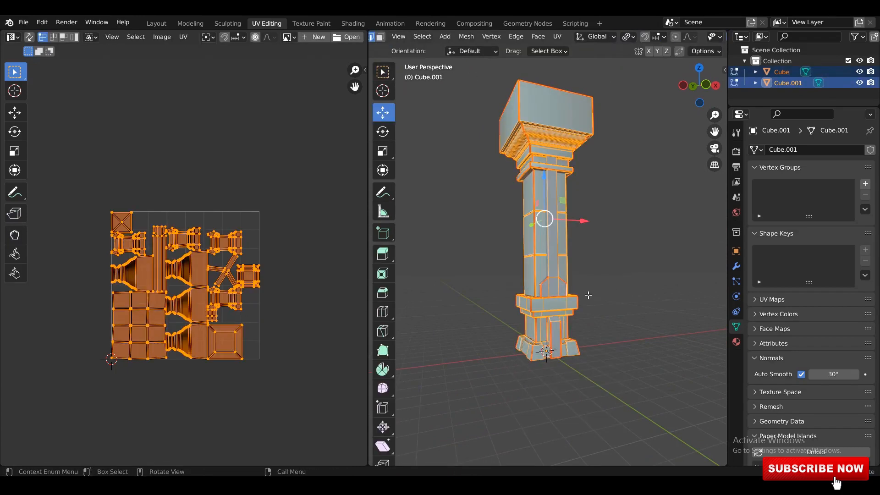
key("u")
left_click(196, 249)
Step: Select the decorative strip object and apply its transform
key("Tab")
left_click(543, 279)
key("KP_3")
key("ctrl+a")
left_click(620, 255)
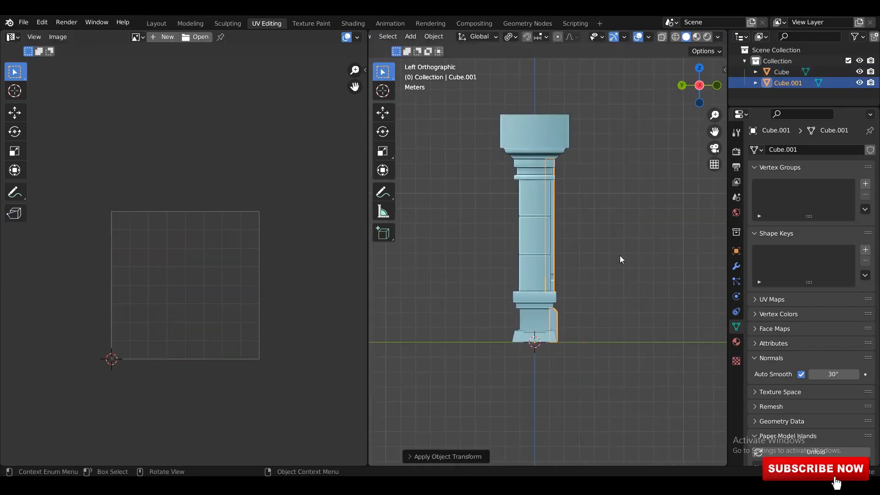
Step: Duplicate the decorative strips around the pillar onto its other three sides
key("KP_7")
scroll(614, 266, "up", 2)
key("shift+d")
key("Return")
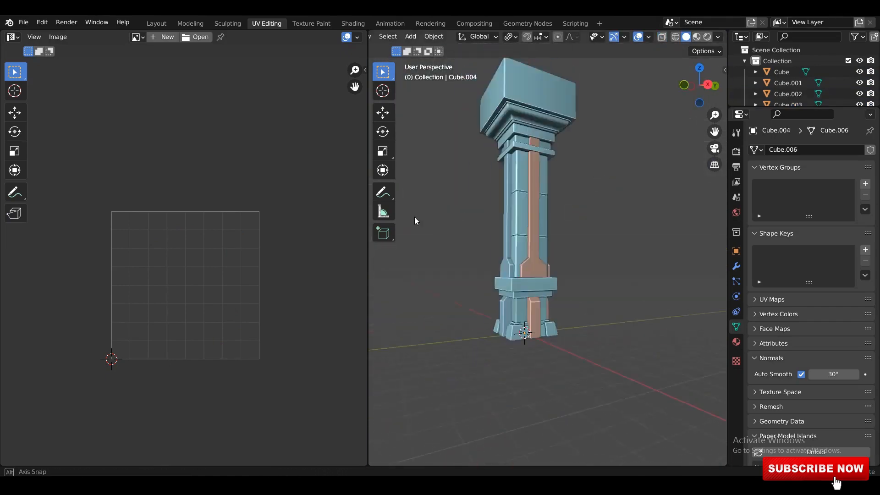
middle_click_drag(415, 217, 501, 189)
Step: Select all pillar parts, join them into one object and apply all transforms
scroll(502, 189, "down", 4)
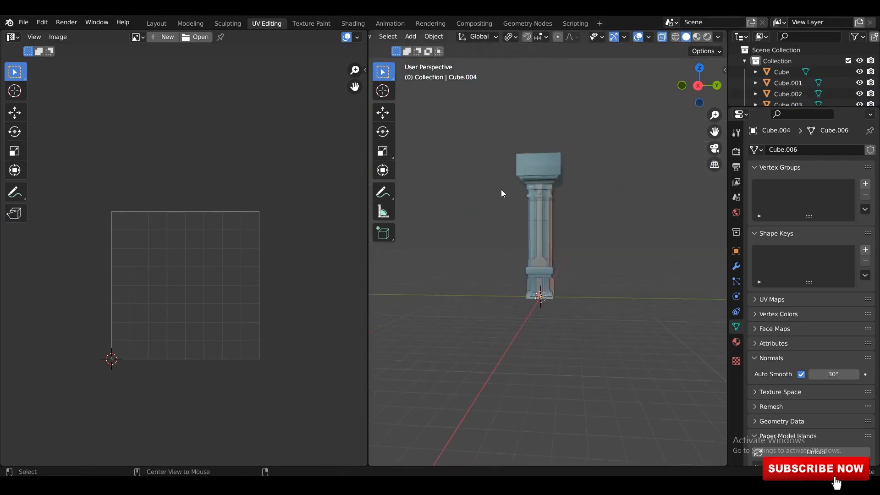
key("alt+z")
left_click_drag(609, 100, 460, 364)
key("ctrl+j")
key("ctrl+a")
key("a")
key("KP_1")
key("alt+z")
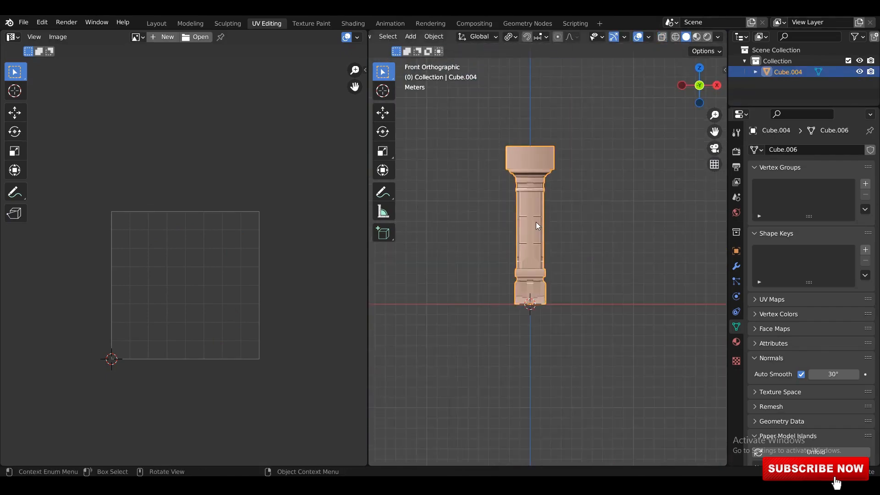
Step: Check the joined pillar's mesh, reselect the object and save the file
middle_click_drag(597, 237, 576, 244)
key("Tab")
key("Tab")
left_click(645, 235)
scroll(523, 247, "up", 2)
left_click(576, 244)
key("ctrl+s")
Step: Set the viewport shading's cavity type to Both and save the file
left_click(718, 37)
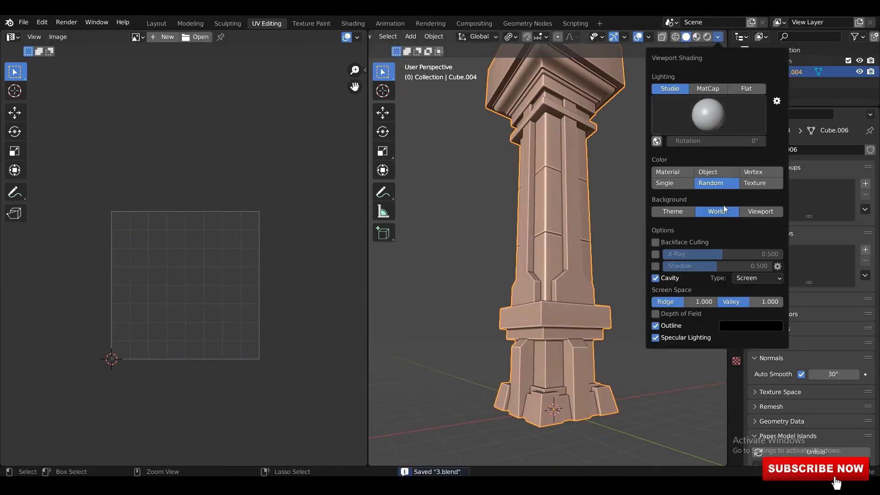
left_click(748, 314)
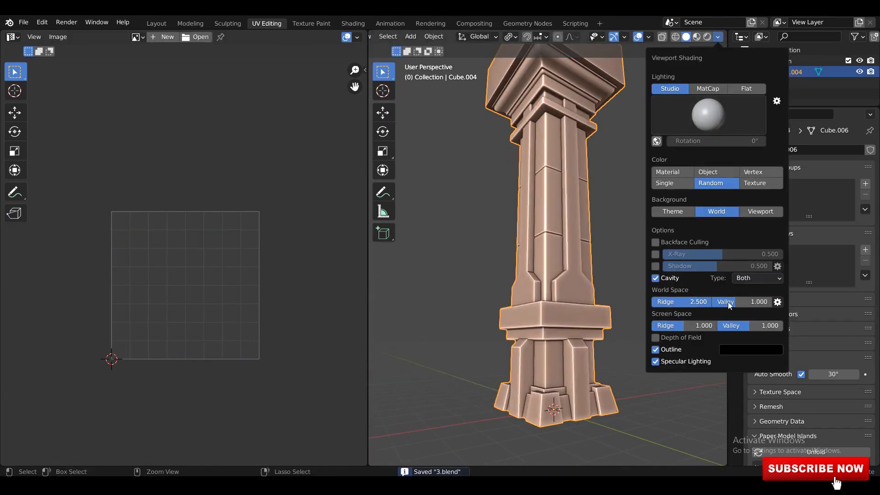
left_click(590, 180)
mouse_move(591, 181)
middle_mouse_down()
mouse_move(586, 219)
mouse_move(658, 249)
mouse_move(602, 242)
mouse_move(569, 266)
mouse_move(557, 238)
middle_mouse_up()
key("ctrl+s")
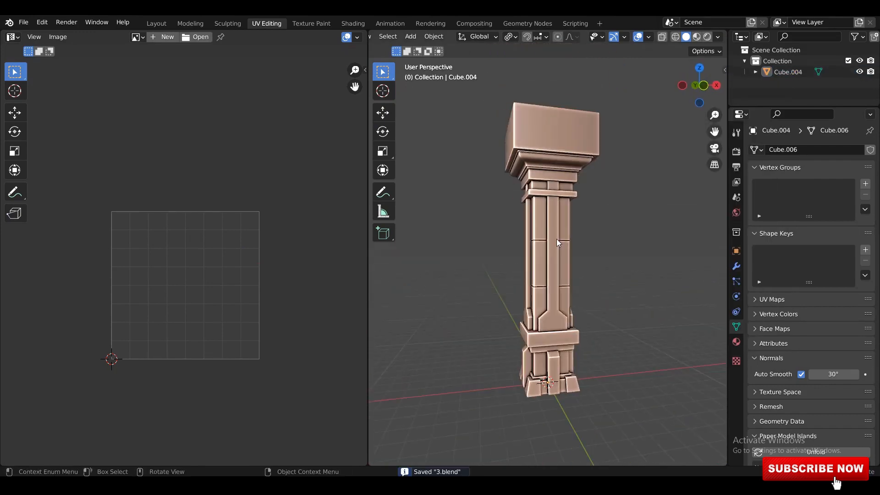
Step: Export only the selected pillar as 1.fbx to D:\2022 in FBX format and save the Blender file
middle_click_drag(412, 268, 571, 257)
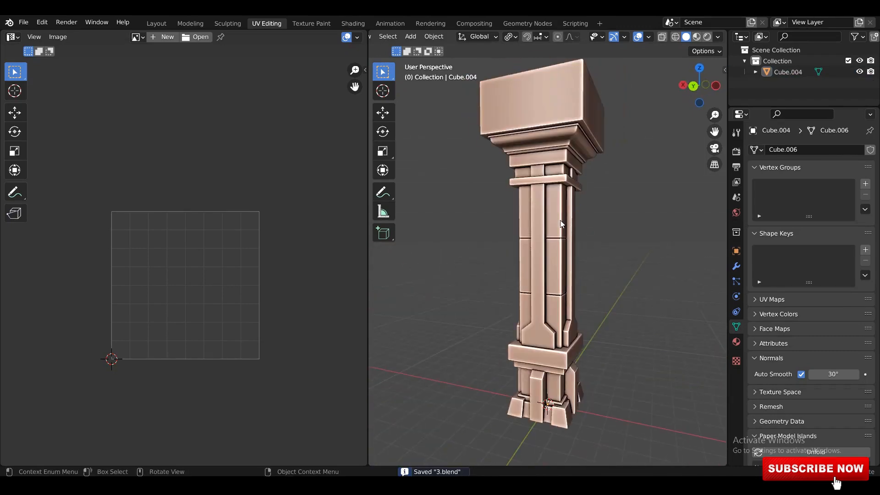
left_click(569, 257)
key("F4")
mouse_move(414, 244)
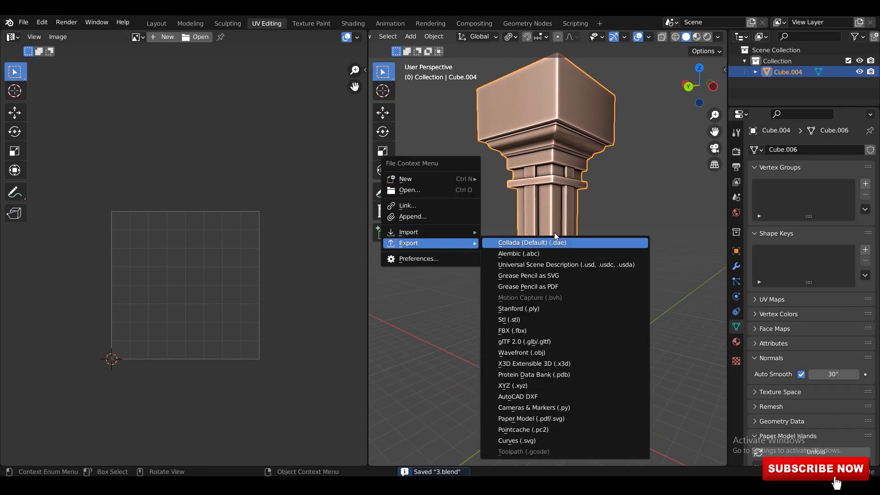
left_click(531, 331)
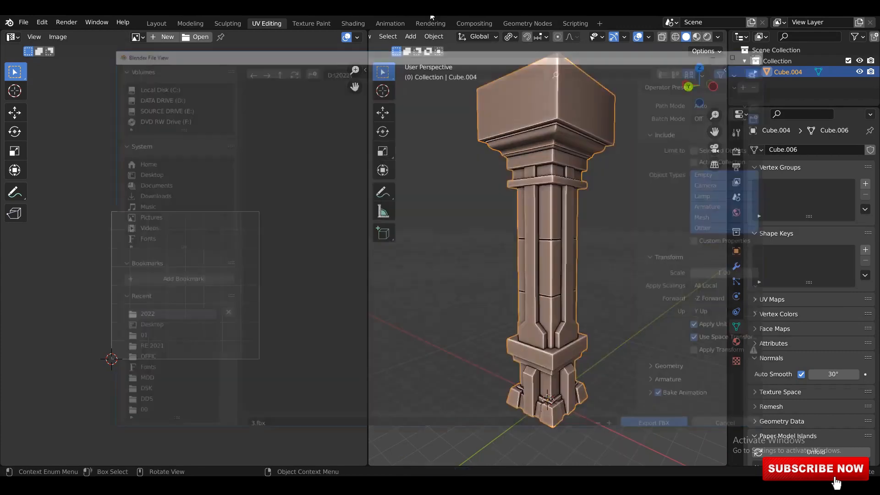
left_click(706, 156)
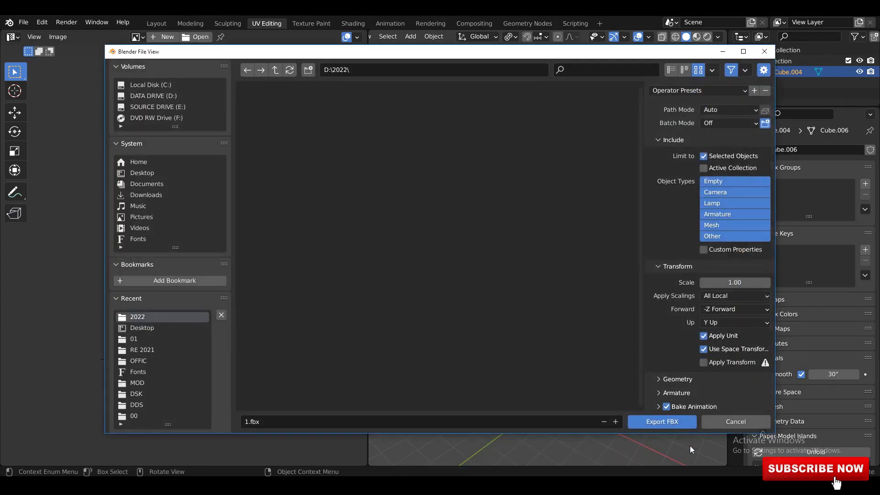
left_click(662, 422)
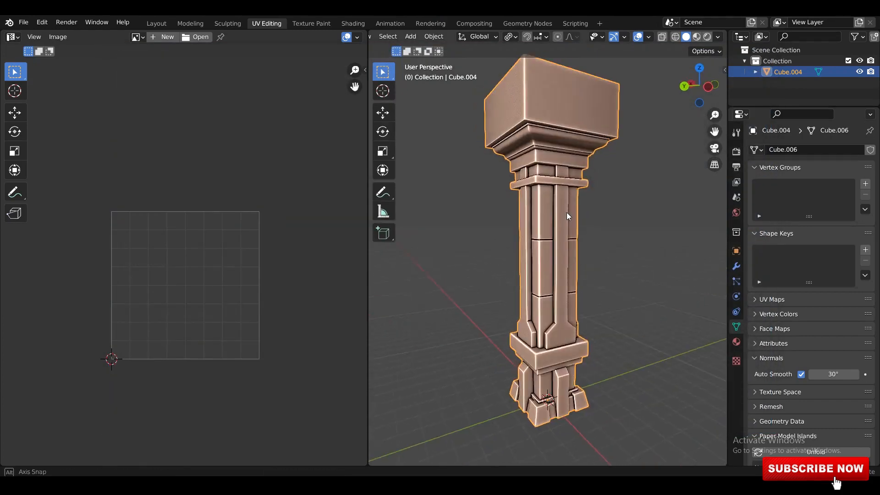
key("ctrl+s")
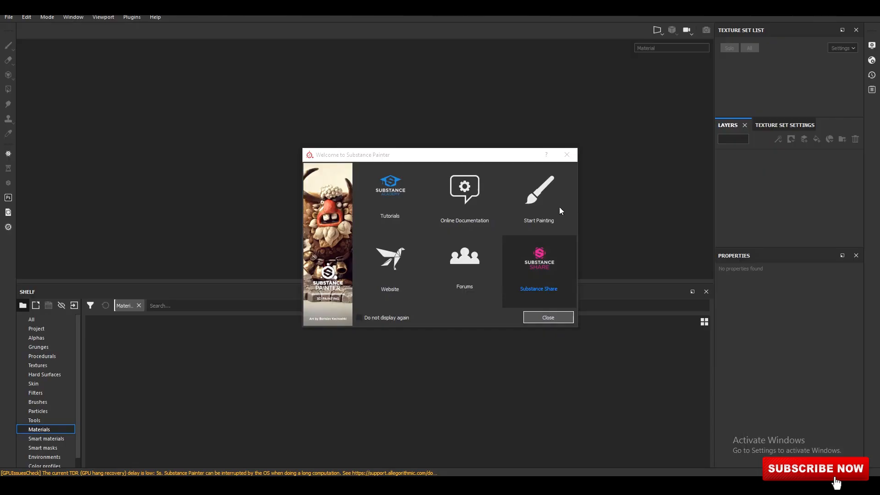
Step: Create a new Substance Painter project from D:/2022/1.fbx with a document resolution of 2048 and the OpenGL normal map format
left_click(566, 154)
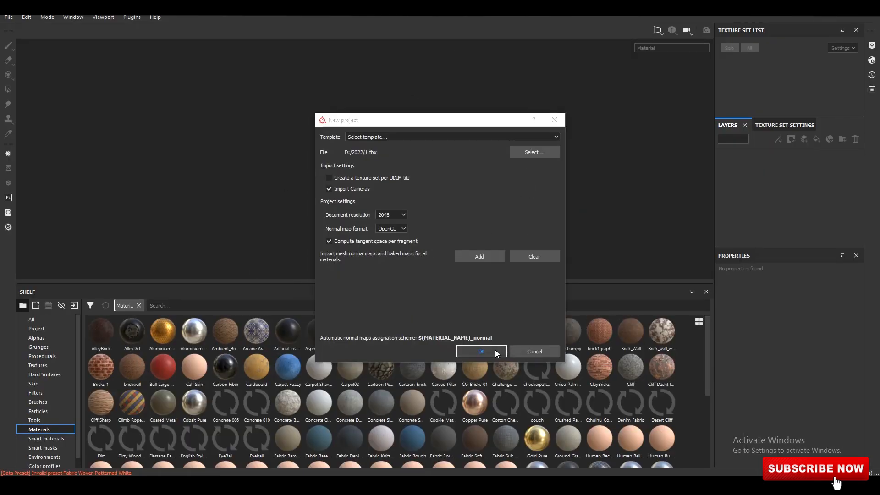
left_click(497, 353)
left_click_drag(458, 182, 305, 171, "alt")
right_click_drag(517, 172, 490, 170, "shift")
Step: Bake all mesh maps for the Material texture set at an output size of 2048
left_click(790, 126)
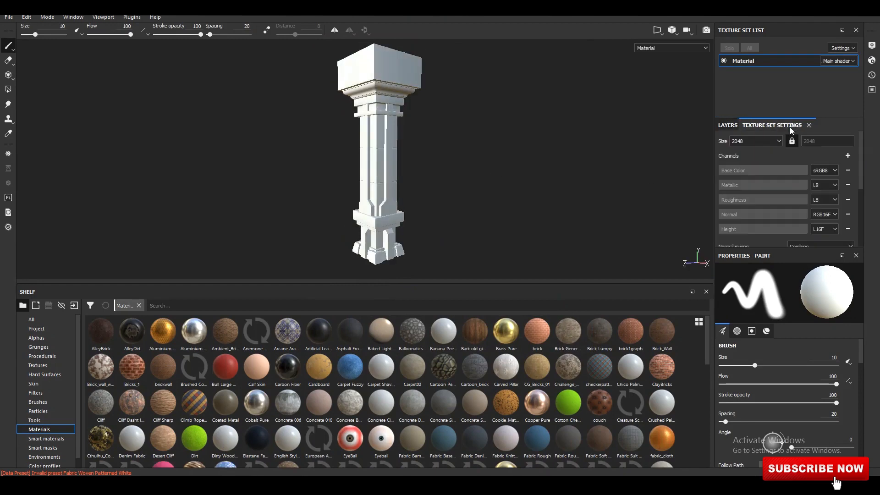
left_click(729, 125)
left_click(785, 125)
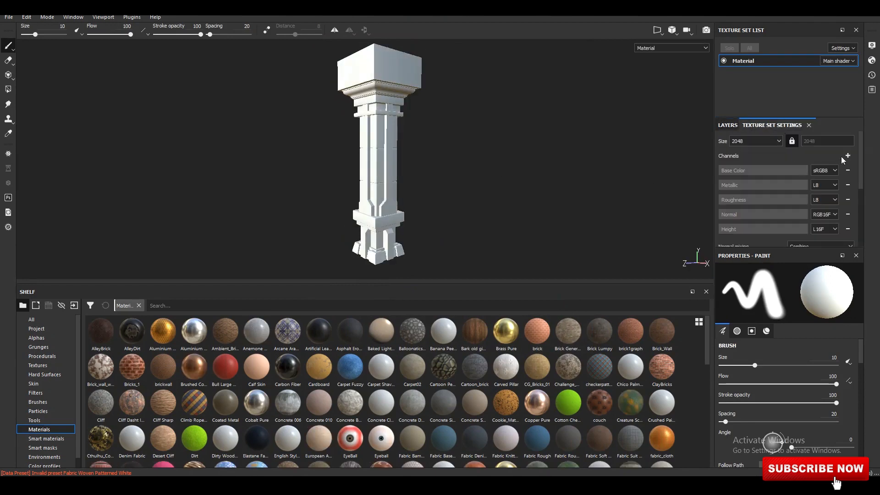
left_click(852, 158)
left_click(814, 171)
scroll(815, 172, "down", 3)
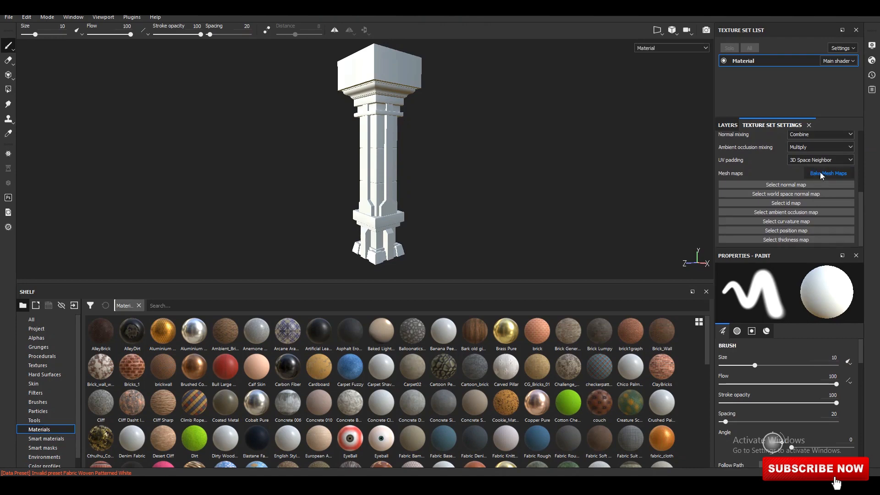
left_click(820, 175)
left_click(450, 117)
left_click(436, 169)
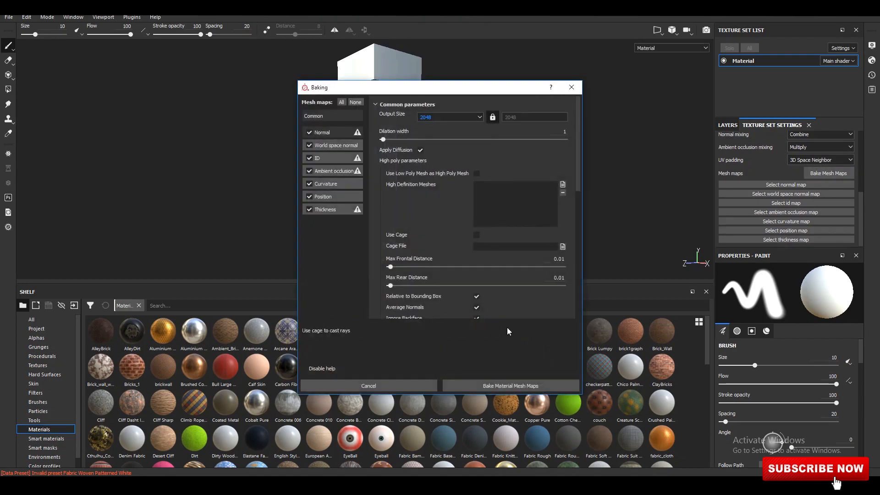
left_click(512, 390)
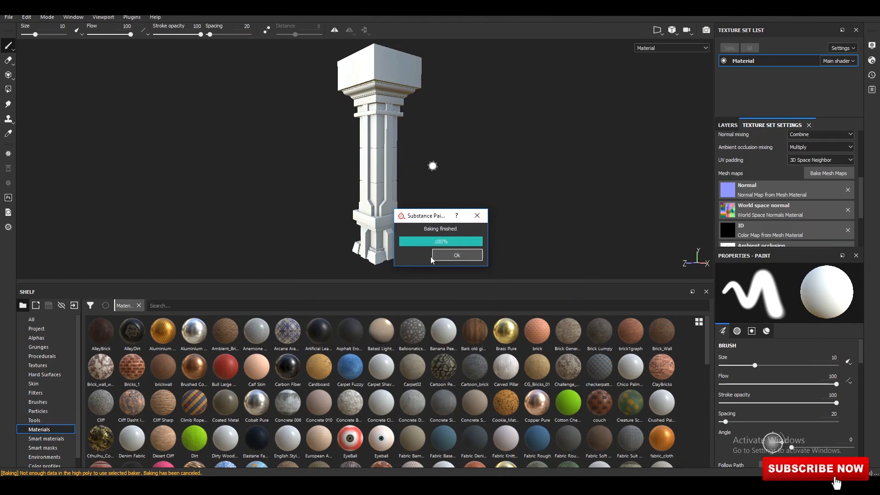
left_click(432, 257)
Step: Examine the baked shading on the pillar from its capital down to its base
left_click_drag(407, 179, 434, 153, "alt")
middle_click_drag(435, 153, 432, 168, "alt")
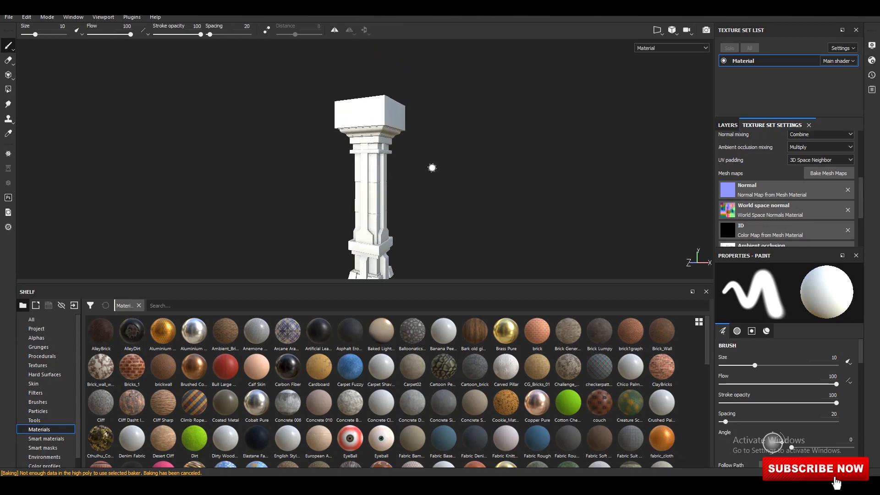
right_click_drag(433, 167, 449, 172, "shift")
scroll(412, 215, "up", 3)
middle_click_drag(401, 245, 427, 169, "alt")
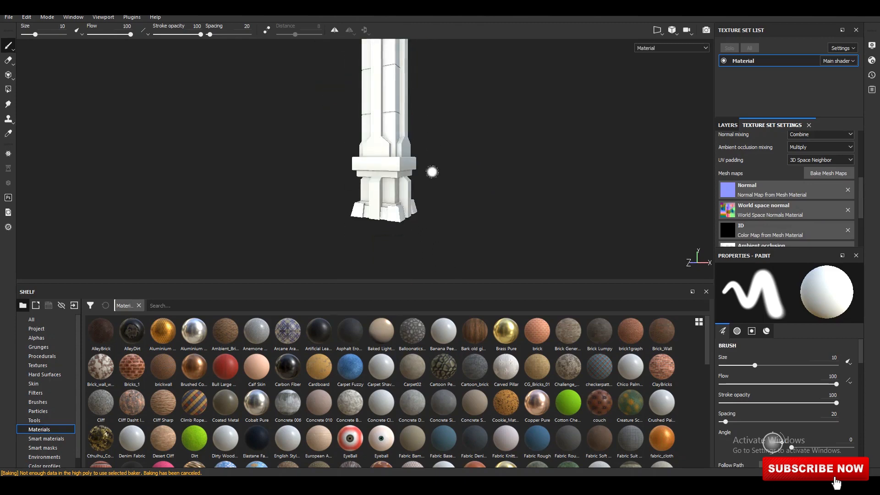
scroll(431, 171, "up", 2)
left_click_drag(452, 286, 452, 313)
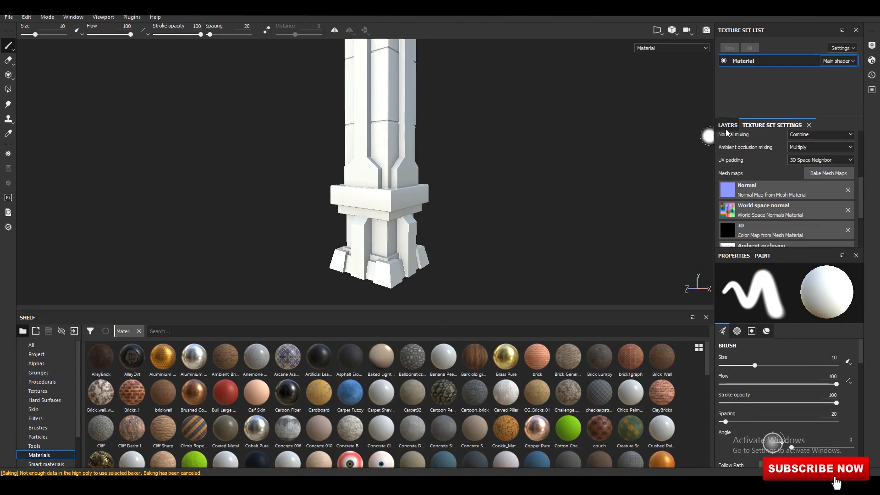
Step: Delete the default paint layer and apply the Ancient_Concrete_Ruins_ smart material to the pillar
left_click(729, 124)
left_click_drag(601, 131, 452, 177, "alt")
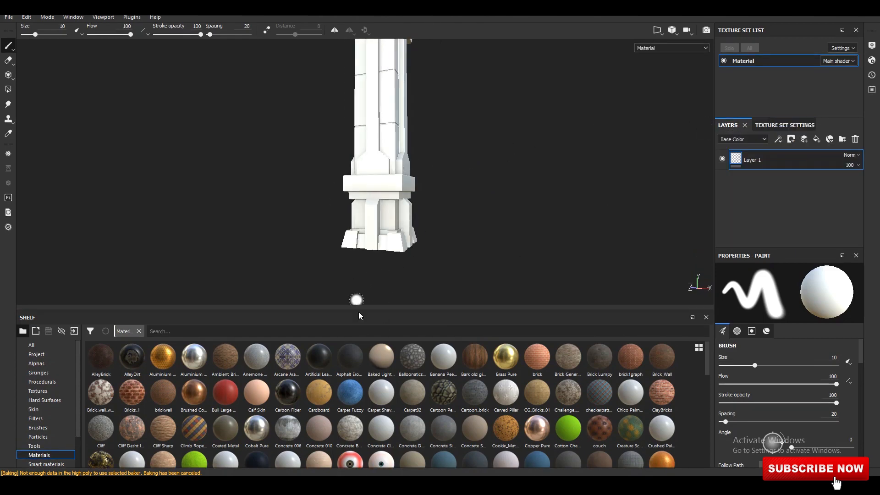
left_click_drag(359, 315, 360, 261)
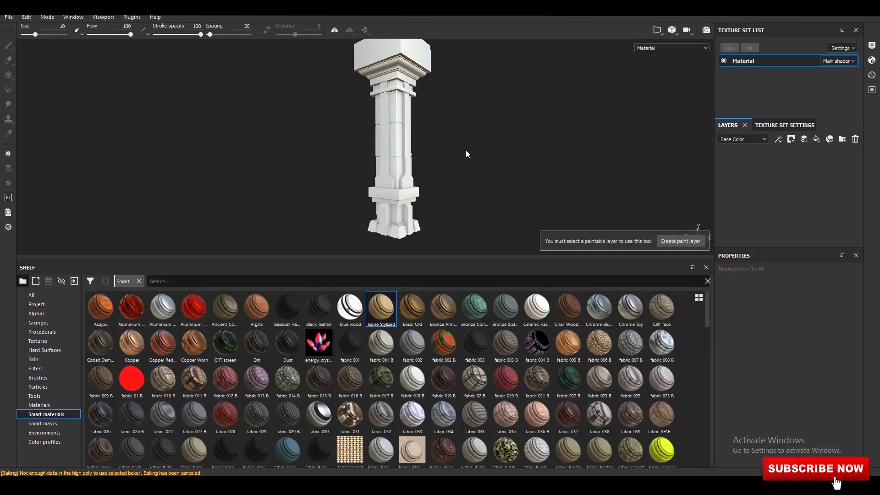
mouse_move(470, 151)
left_mouse_down("alt")
mouse_move(483, 152)
mouse_move(468, 152)
mouse_move(481, 155)
mouse_move(475, 179)
left_mouse_up("alt")
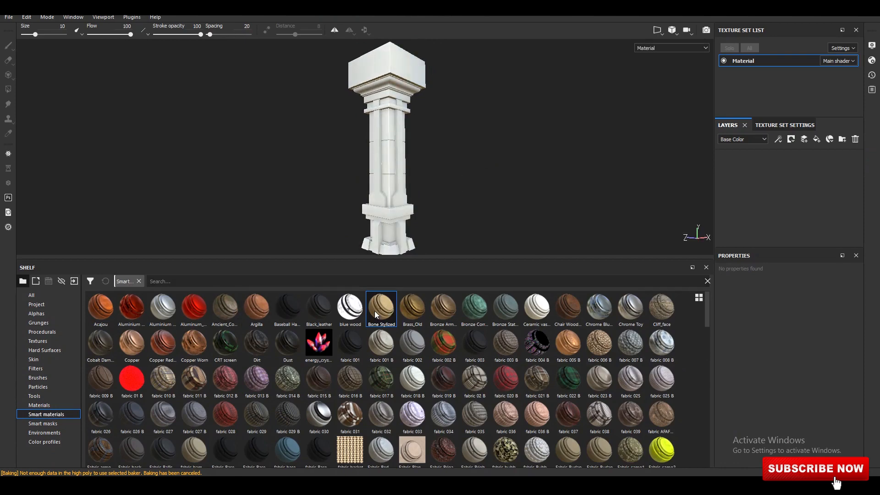
left_click_drag(785, 164, 785, 165)
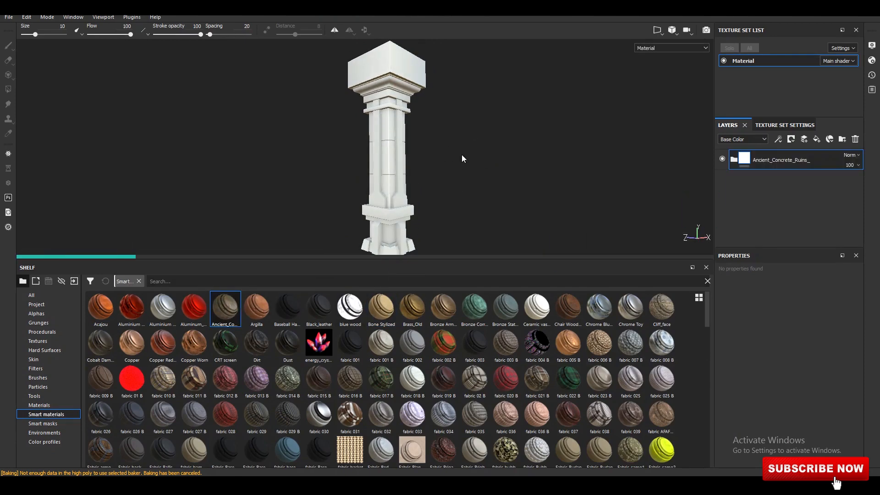
left_click_drag(477, 278, 477, 307)
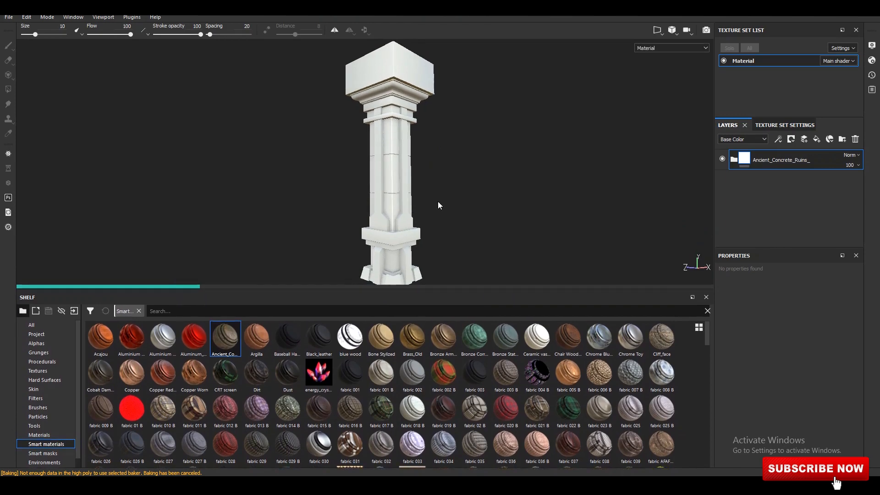
mouse_move(447, 79)
right_mouse_down("alt")
mouse_move(444, 118)
mouse_move(470, 118)
mouse_move(454, 134)
mouse_move(482, 141)
right_mouse_up("alt")
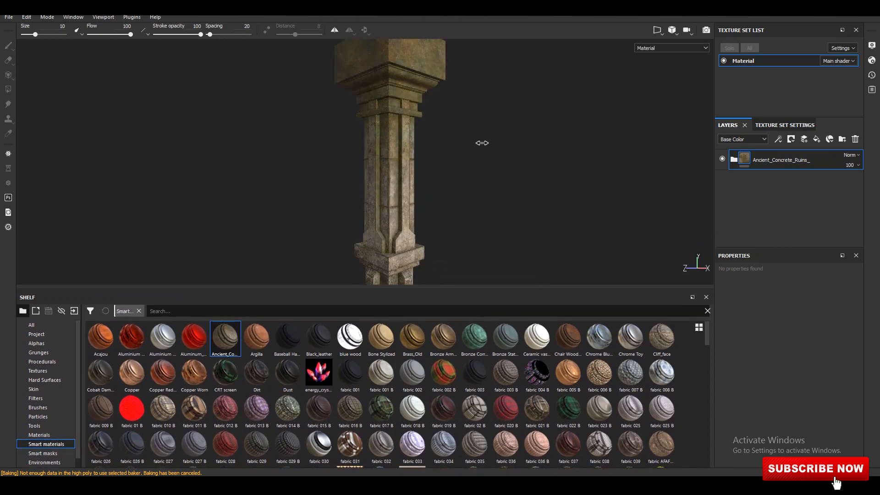
Step: Add the Bone Stylized smart material above Ancient_Concrete_Ruins_ and set its blending mode to Multiply
left_click_drag(379, 341, 402, 342)
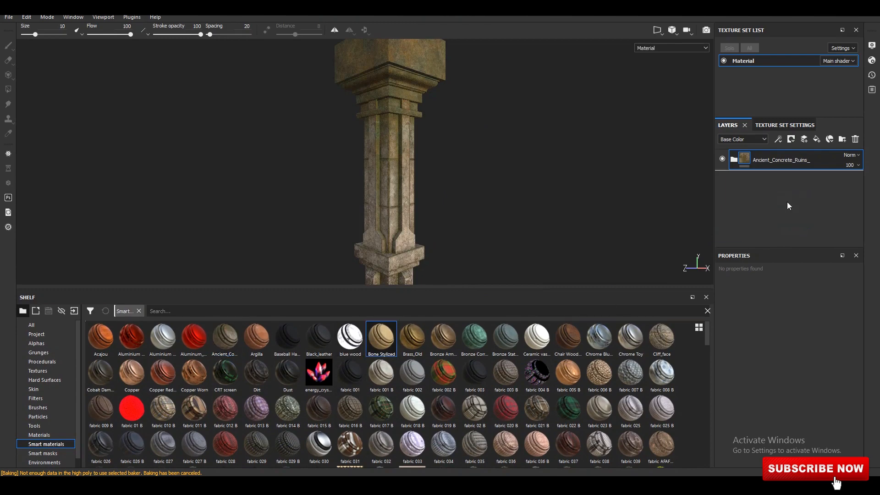
left_click_drag(788, 205, 789, 203)
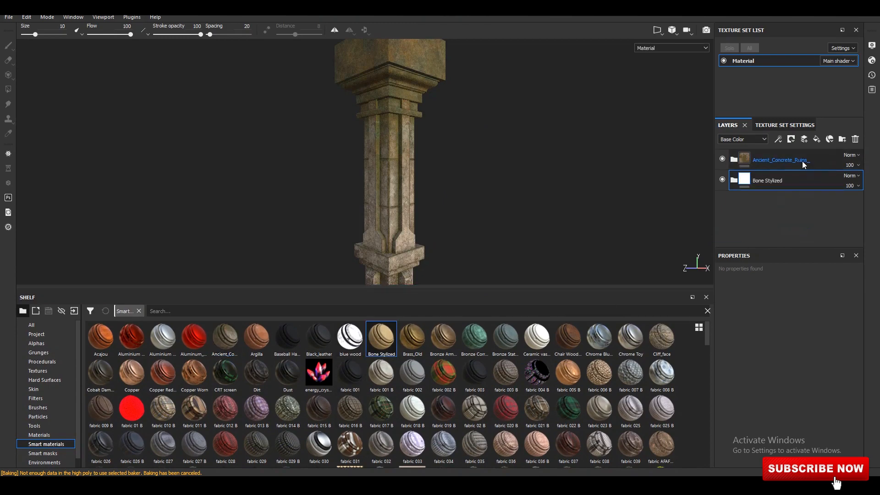
left_click_drag(802, 161, 810, 184)
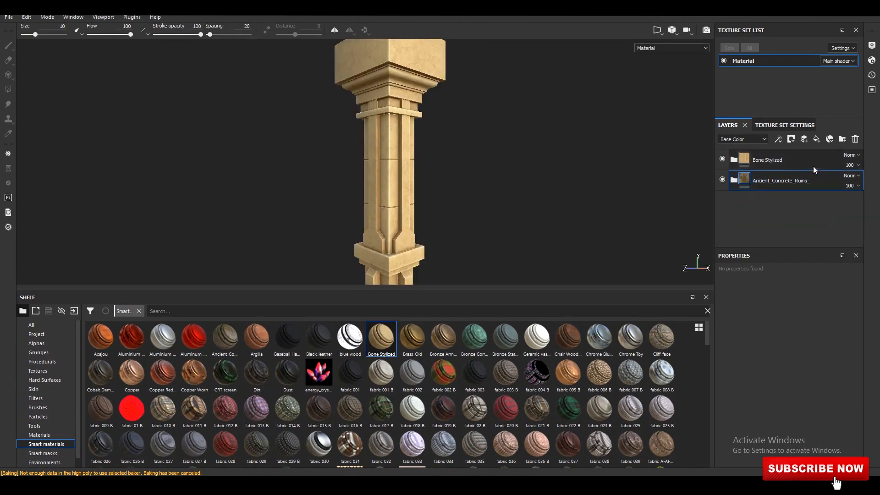
left_click(851, 155)
left_click(831, 200)
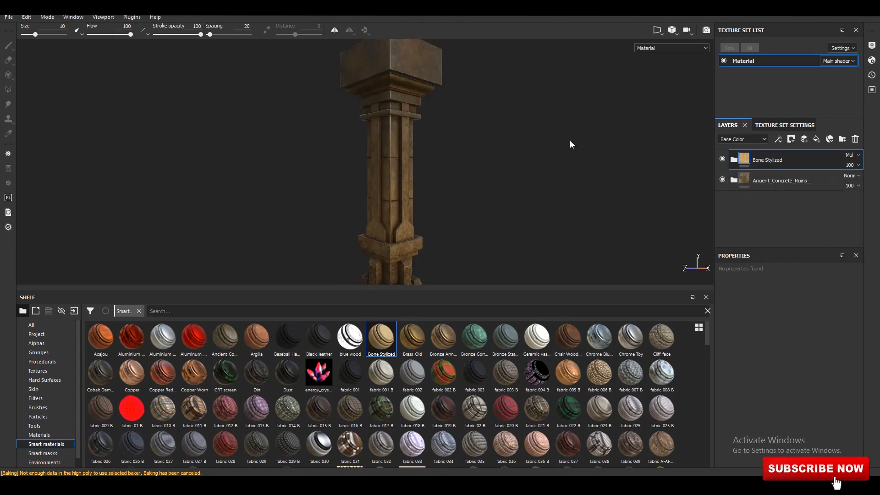
Step: Hide the Base layer inside the Bone Stylized folder and check the whole pillar
left_click(733, 160)
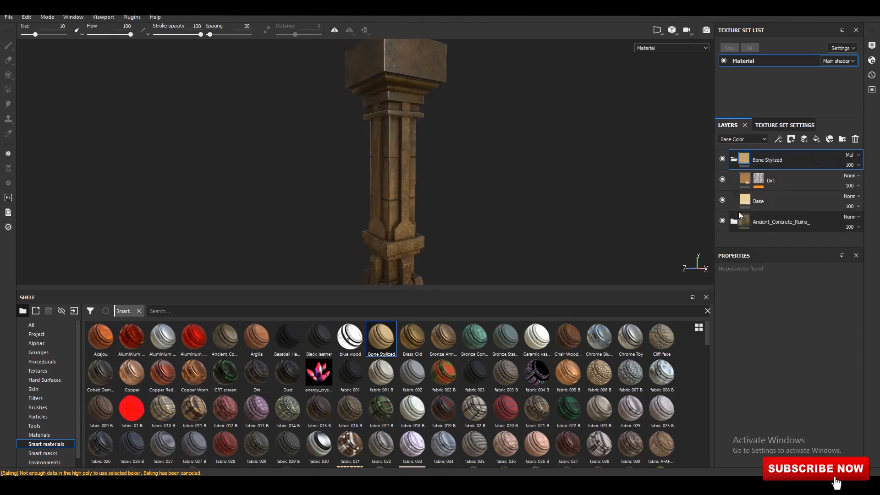
left_click(723, 200)
left_click(734, 160)
scroll(486, 137, "down", 1)
left_click_drag(477, 140, 474, 128, "alt")
right_click_drag(475, 132, 504, 141, "alt")
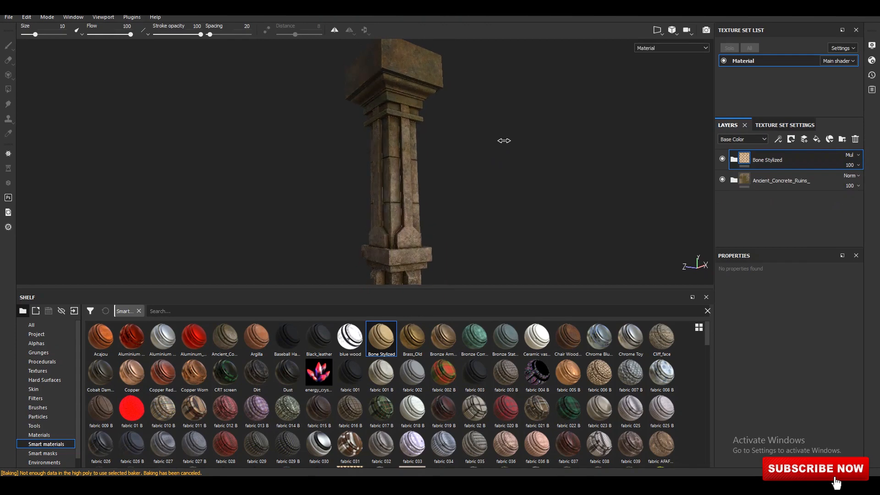
scroll(502, 142, "down", 1)
left_click_drag(518, 143, 501, 142, "alt")
right_click_drag(501, 142, 457, 142, "shift")
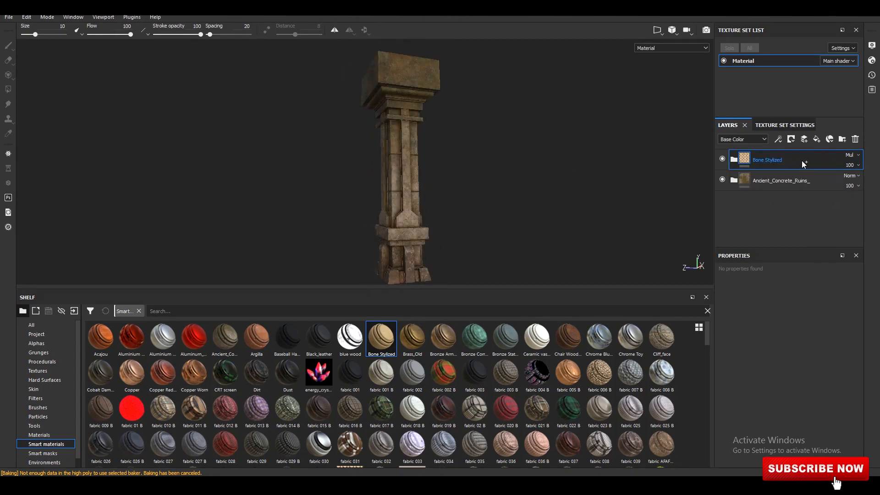
Step: Duplicate the Bone Stylized folder to strengthen its dirt effect and check the pillar
key("ctrl+d")
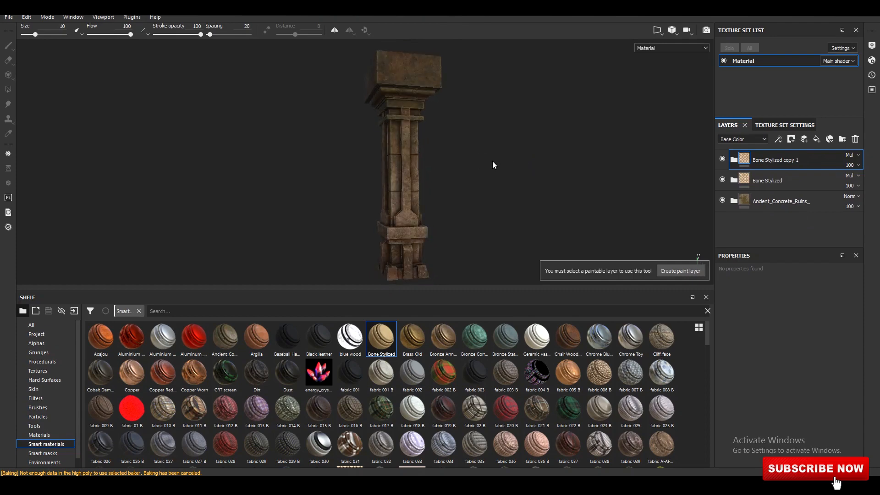
scroll(453, 164, "up", 5)
scroll(453, 163, "down", 5)
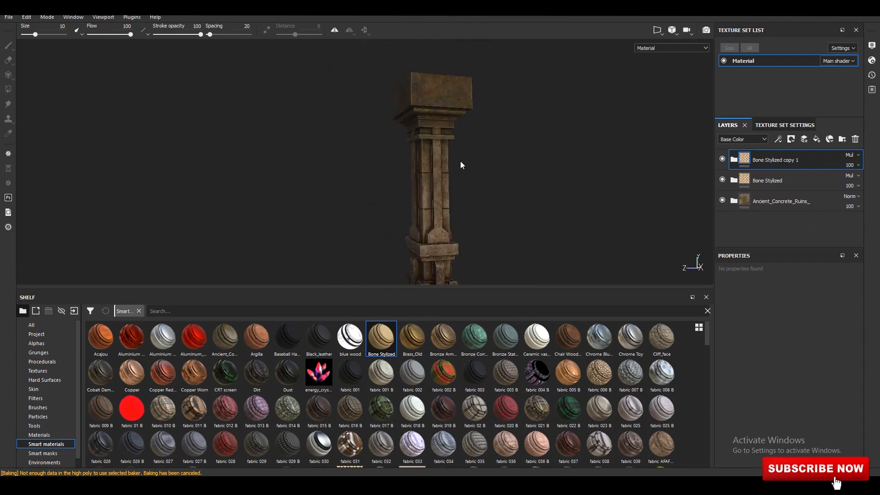
middle_click_drag(461, 161, 442, 153, "alt")
left_click_drag(442, 153, 452, 158, "alt")
mouse_move(452, 158)
right_mouse_down("shift")
mouse_move(487, 158)
mouse_move(411, 163)
right_mouse_up("shift")
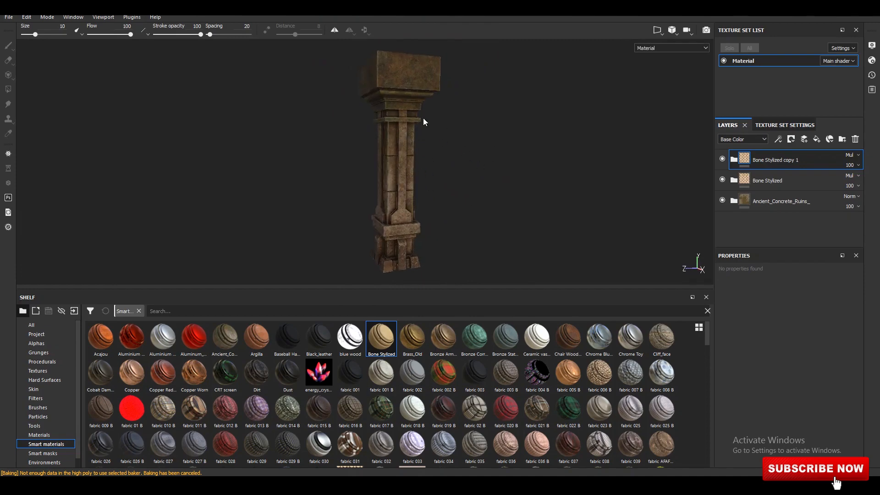
Step: Export the pillar's textures from the project
left_click(8, 17)
left_click(32, 171)
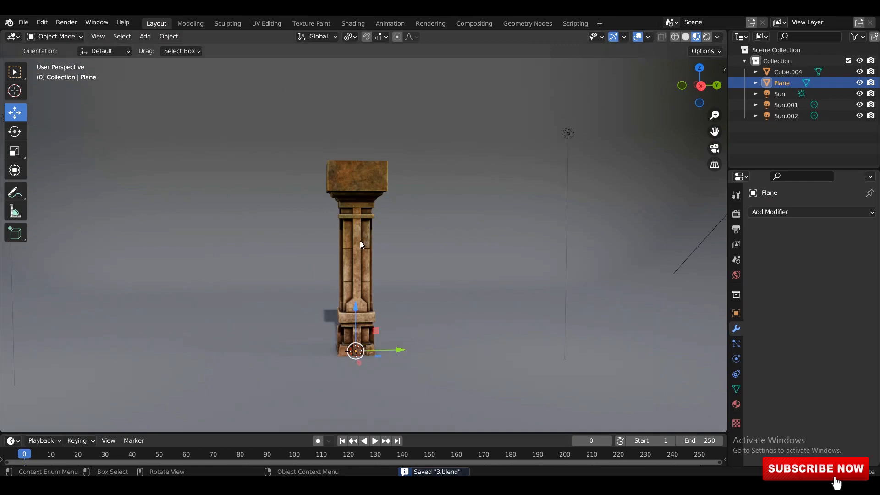
Step: In Blender, isolate the pillar in local view with scene lights turned off and examine its textures up close
scroll(359, 241, "up", 10)
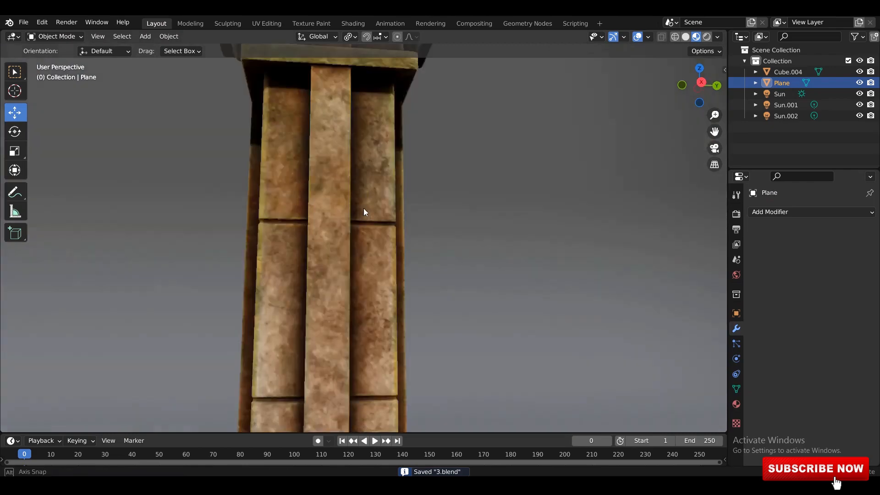
scroll(359, 202, "down", 10)
left_click(347, 272)
key("KP_Divide")
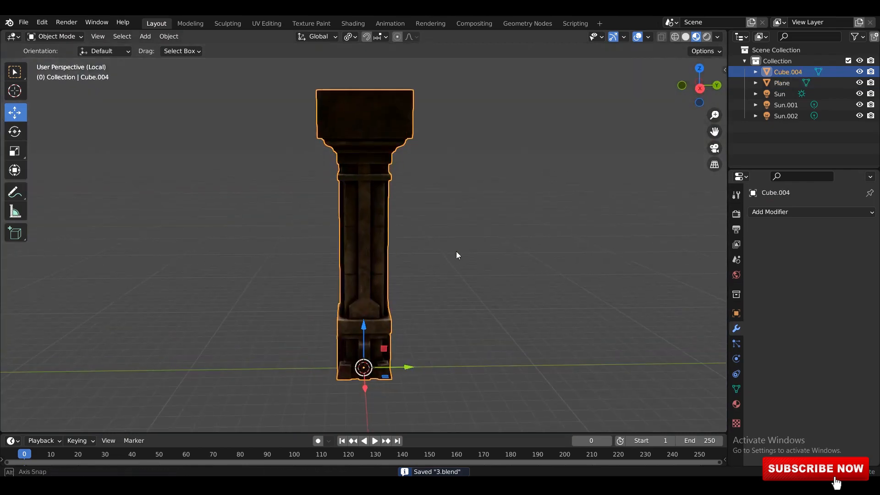
middle_click_drag(456, 251, 514, 239)
left_click(717, 36)
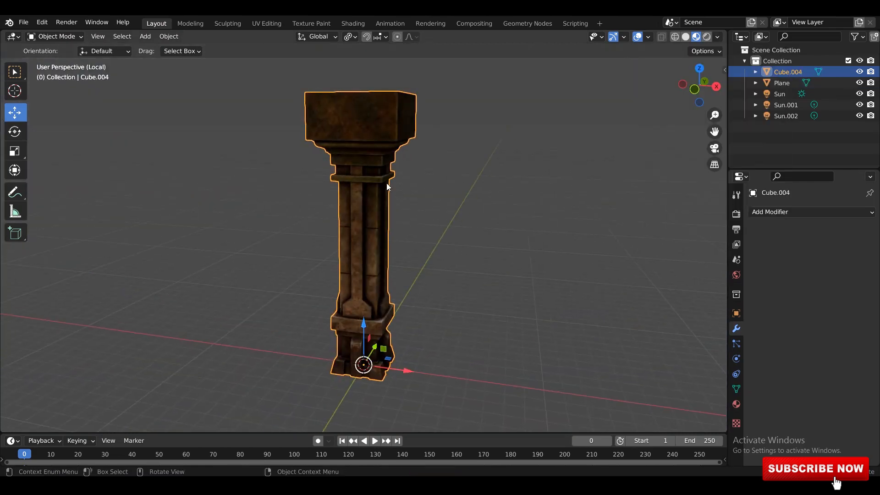
scroll(387, 183, "up", 8)
middle_click_drag(366, 200, 386, 188)
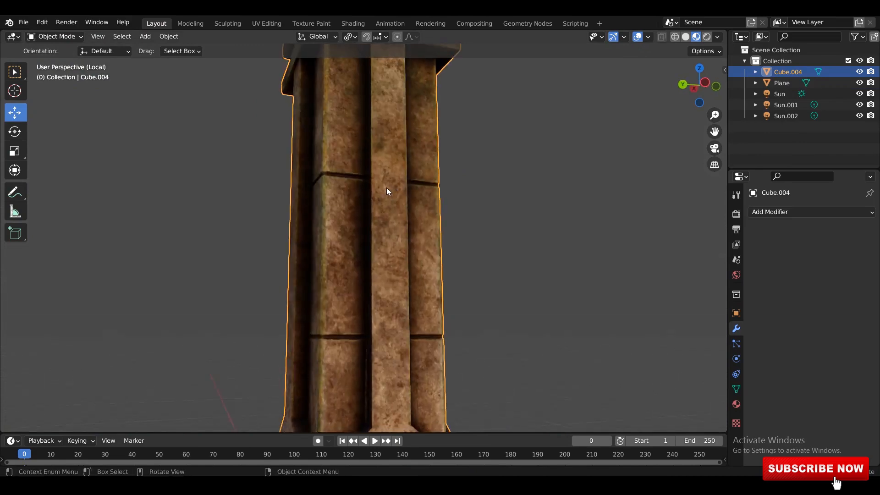
Step: Leave local view, enable Scene Lights in the viewport shading and select the ground plane
key("KP_Divide")
left_click(718, 37)
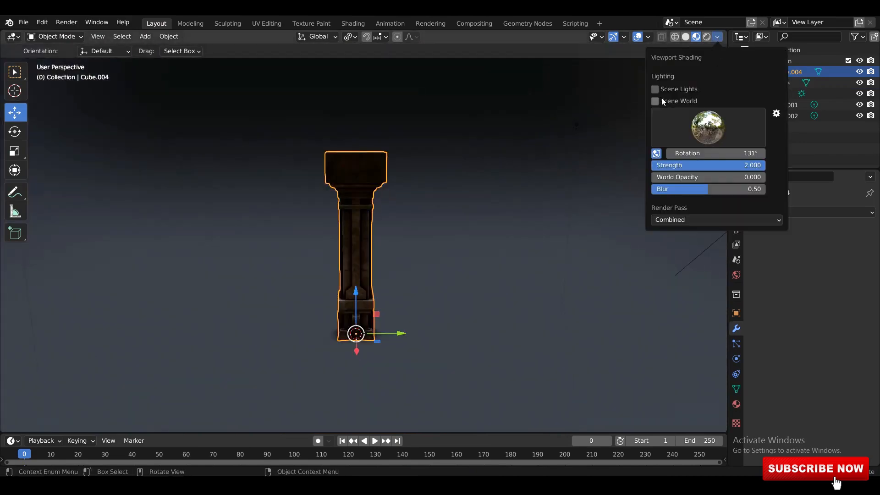
left_click(657, 89)
scroll(387, 254, "up", 3)
mouse_move(292, 210)
middle_mouse_down()
mouse_move(386, 254)
mouse_move(406, 236)
mouse_move(320, 215)
mouse_move(433, 229)
mouse_move(412, 258)
middle_mouse_up()
left_click(434, 229)
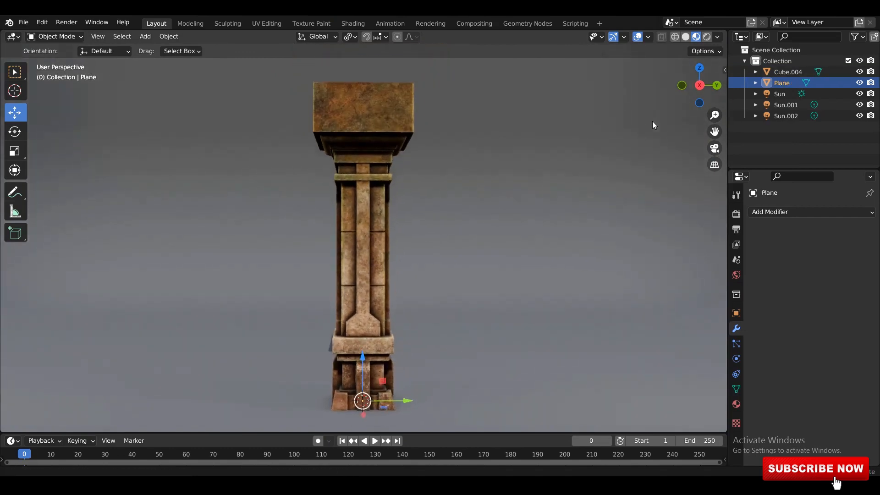
Step: Hide the viewport gizmos and overlays and view the textured pillar from several sides
left_click(707, 37)
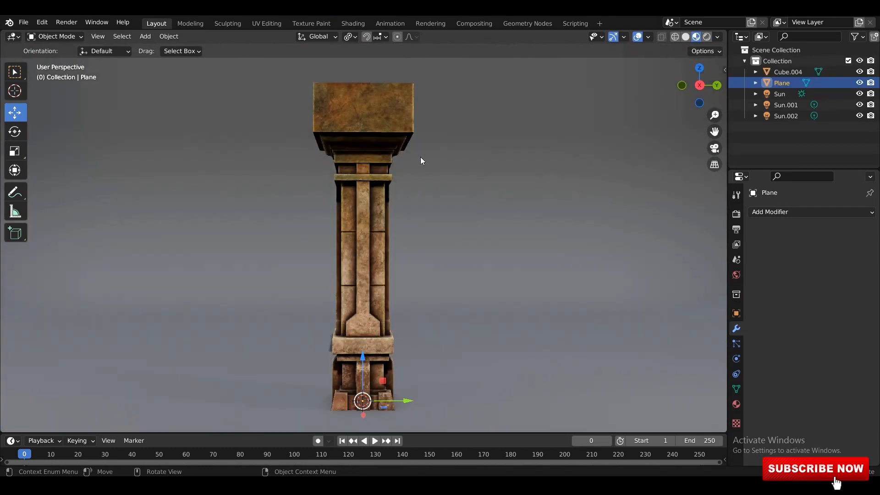
middle_click_drag(420, 157, 455, 157)
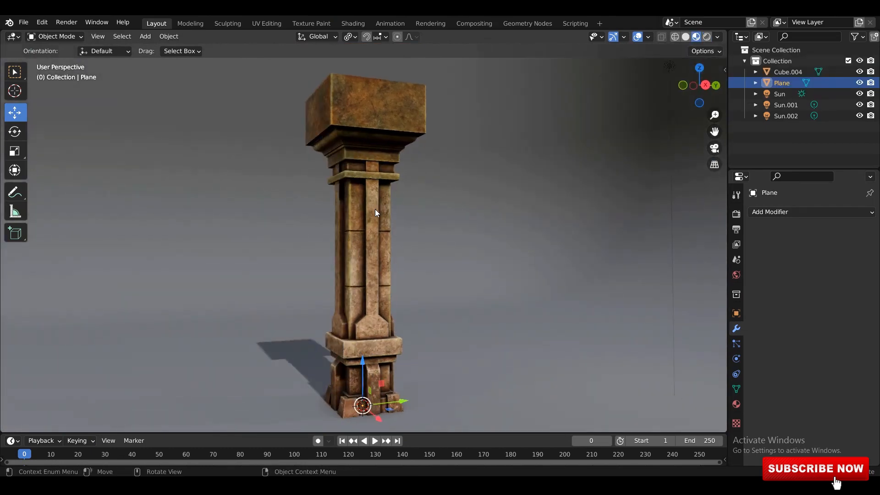
left_click(613, 37)
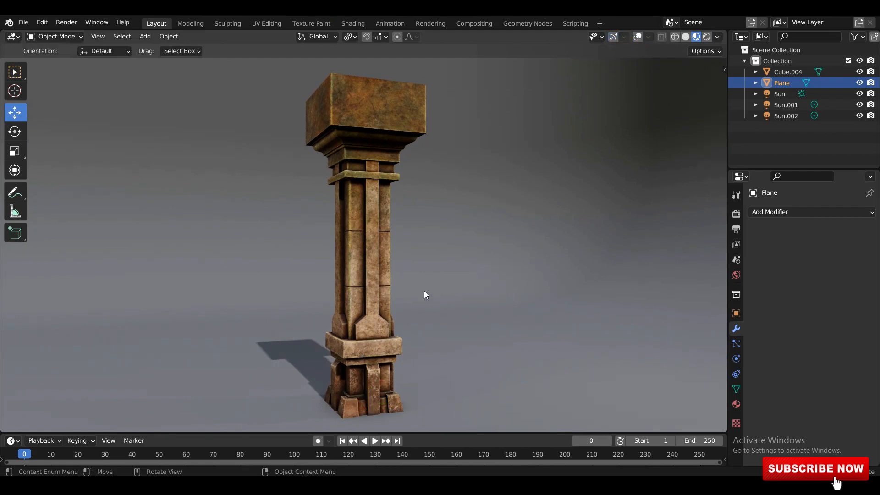
middle_click_drag(425, 295, 372, 246)
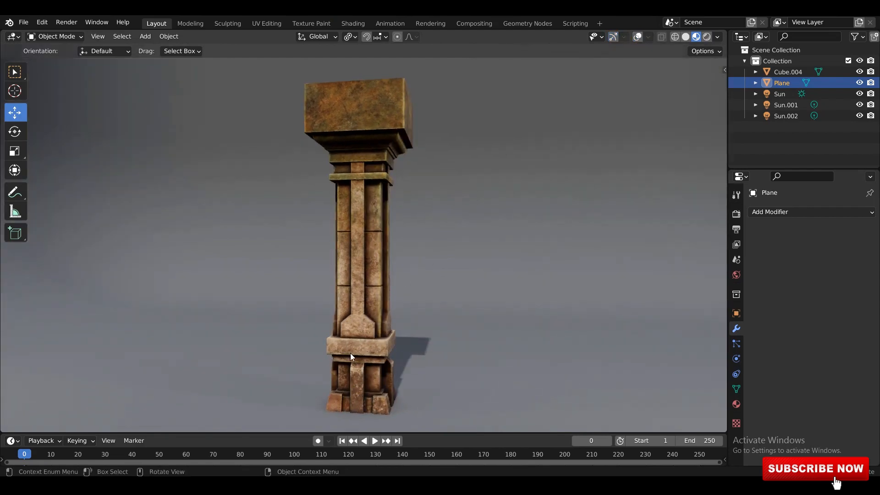